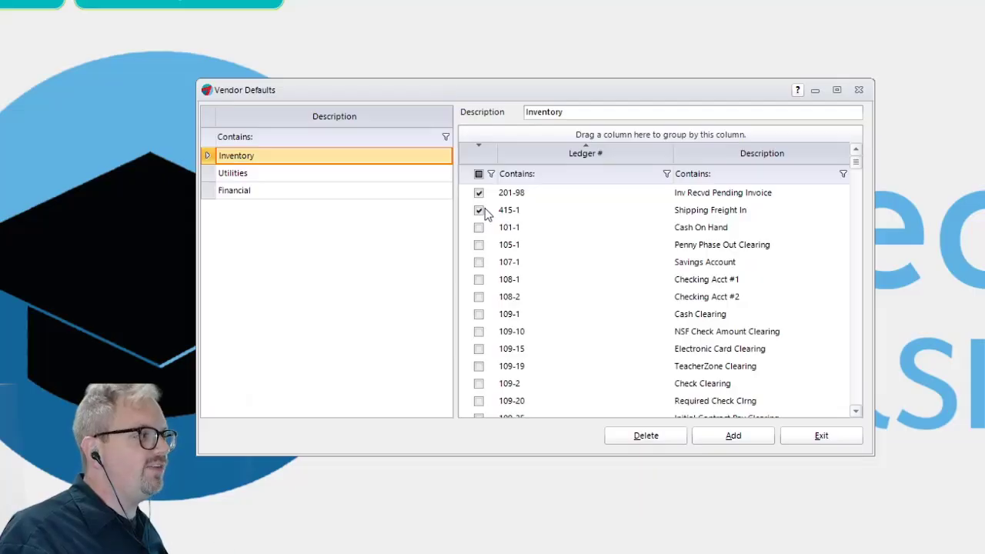
Review the ledger accounts ticked for the Utilities and Financial vendor defaults, and close Vendor Defaults.
left_click(279, 174)
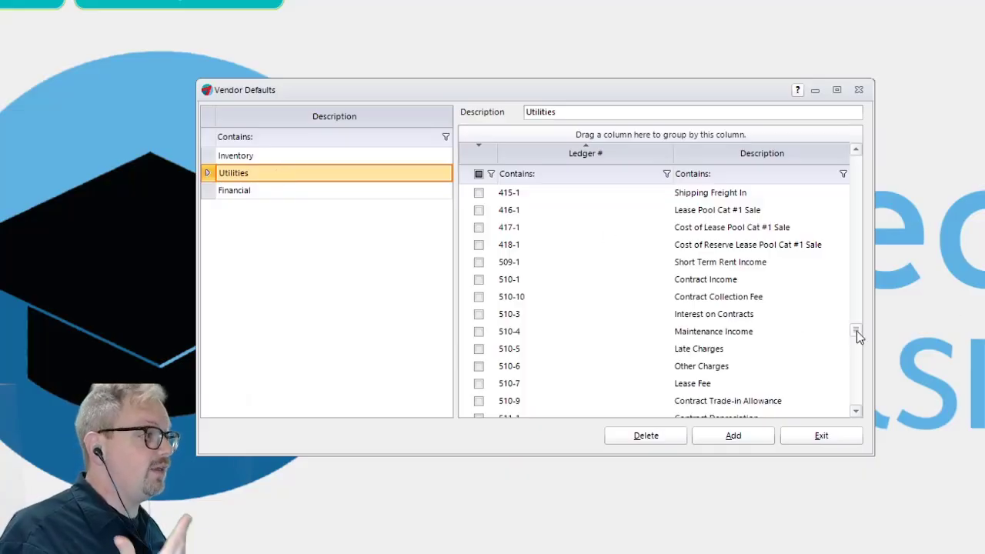
left_click_drag(857, 331, 855, 161)
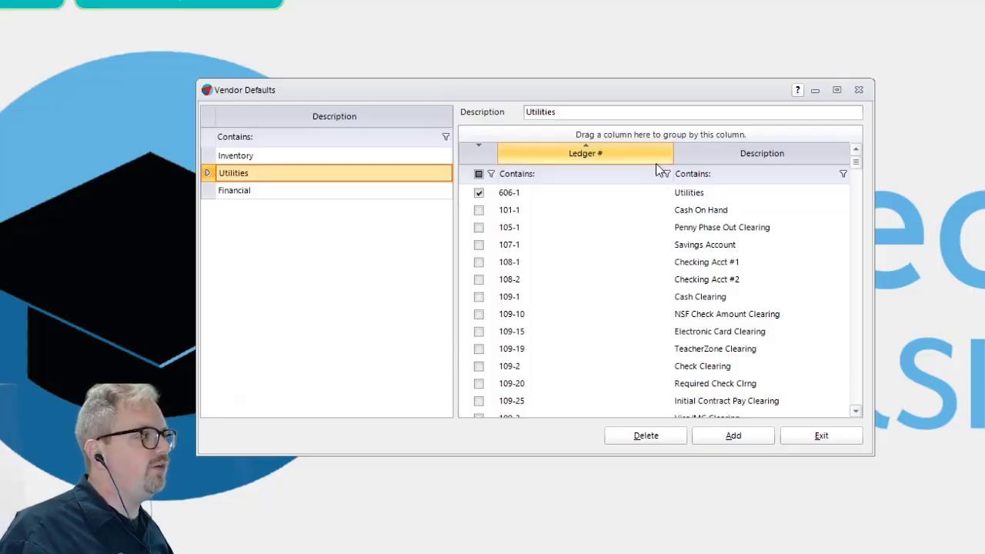
left_click(340, 193)
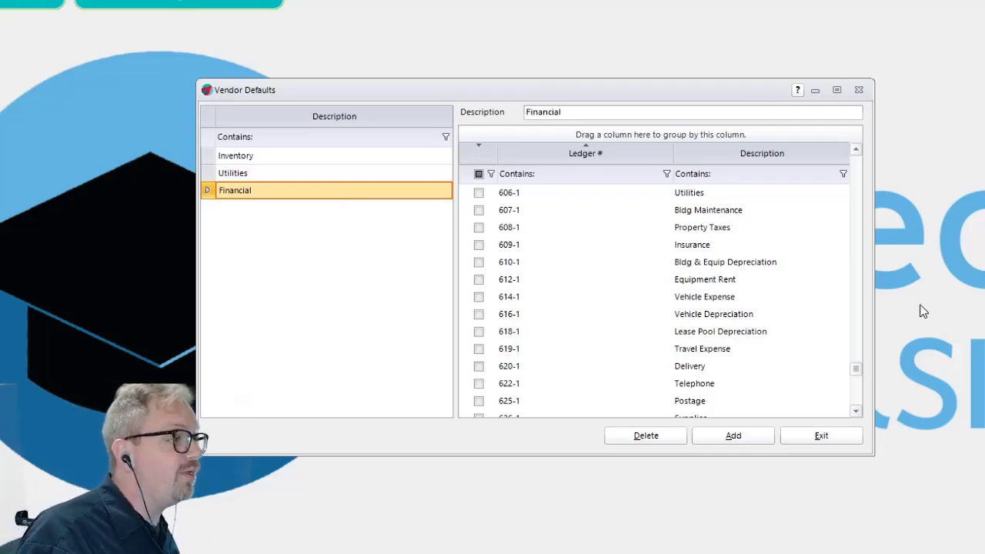
left_click_drag(858, 370, 856, 154)
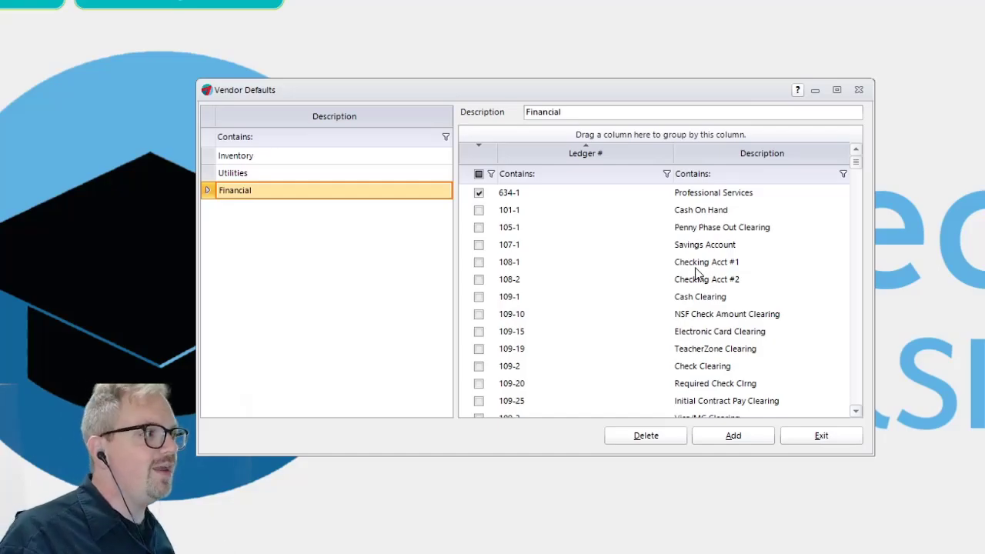
left_click(822, 434)
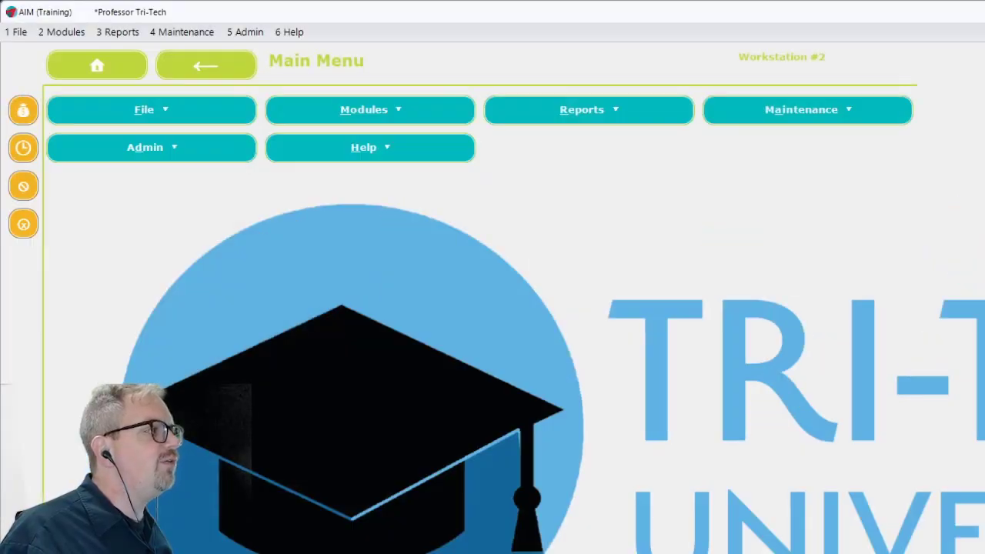
Start a new vendor record through Add/Change Vendor in the A/P module.
left_click(71, 36)
mouse_move(81, 206)
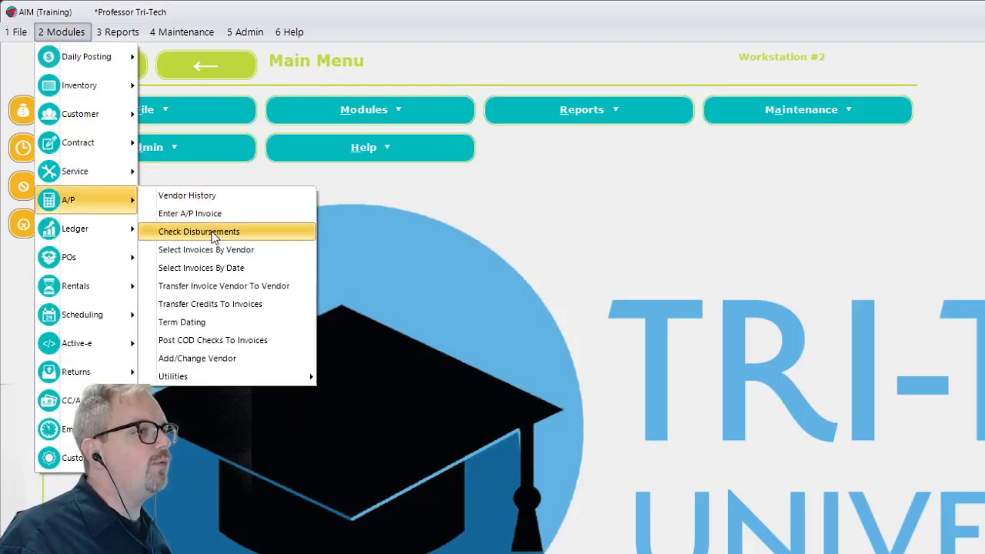
left_click(221, 360)
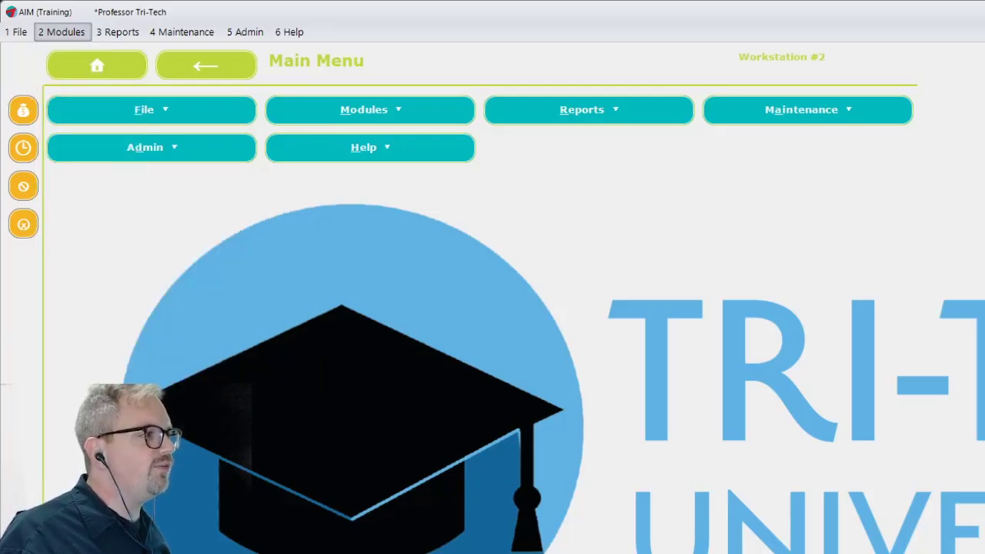
left_click_drag(741, 265, 523, 146)
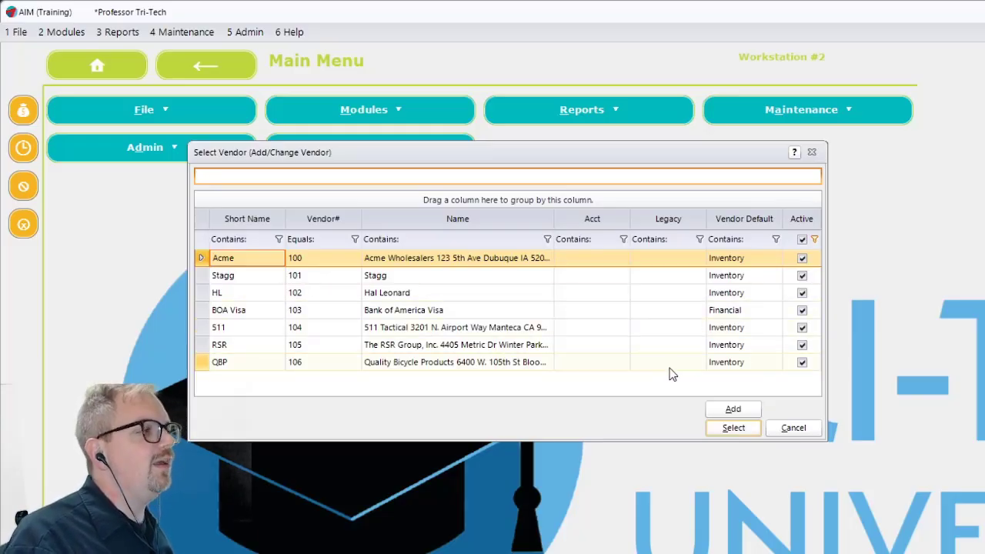
left_click(752, 410)
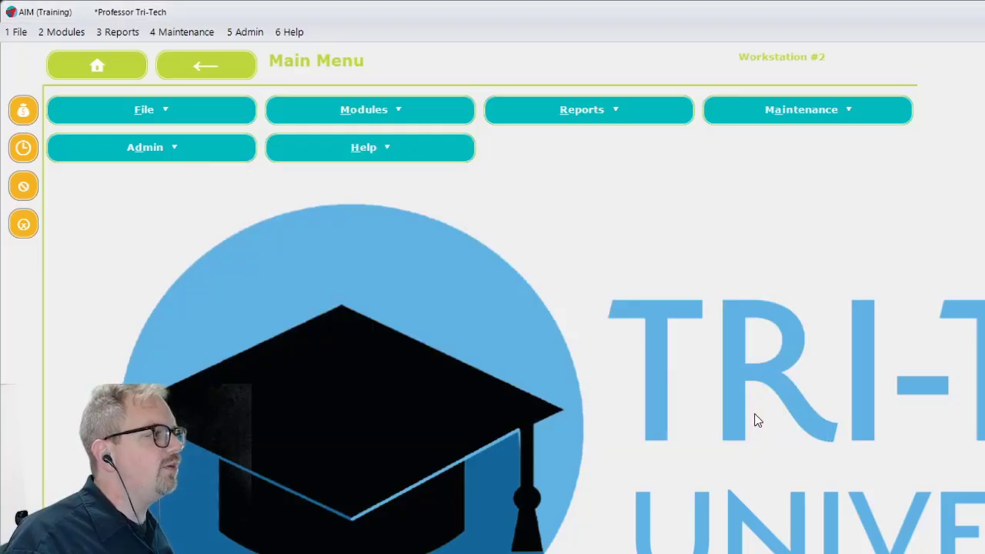
left_click_drag(591, 214, 446, 93)
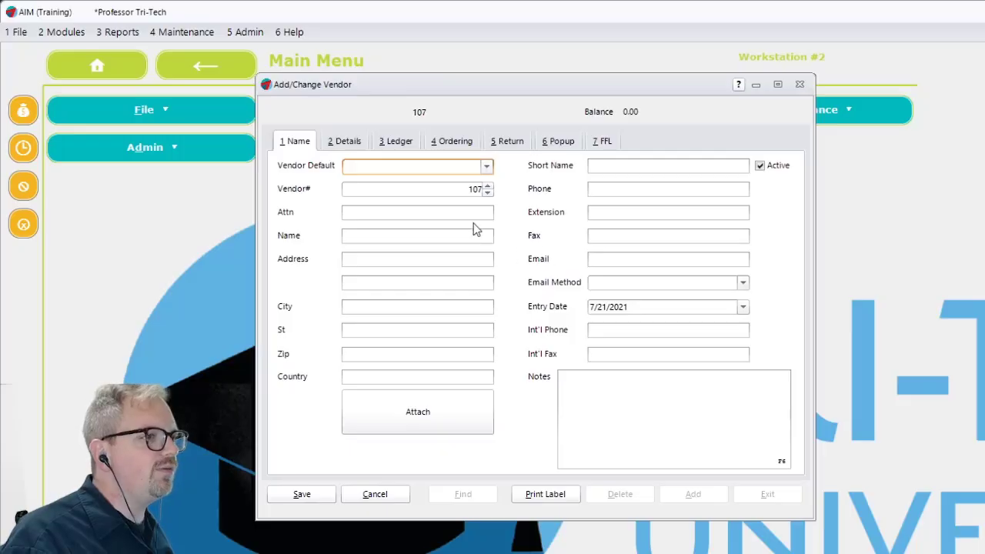
Assign the Utilities vendor default to the new vendor and name it Commonwealth Electricity.
left_click(483, 171)
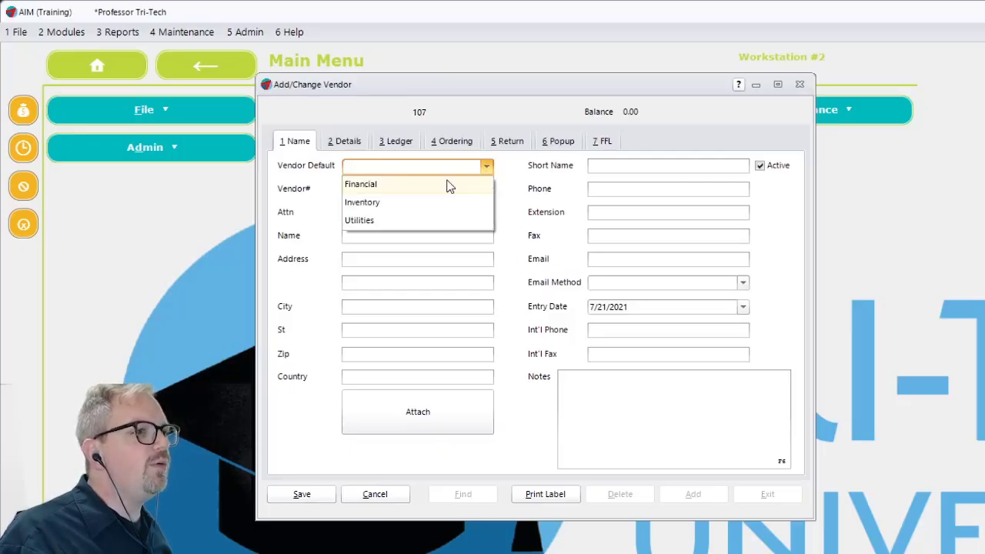
left_click(394, 221)
left_click(394, 216)
left_click(382, 230)
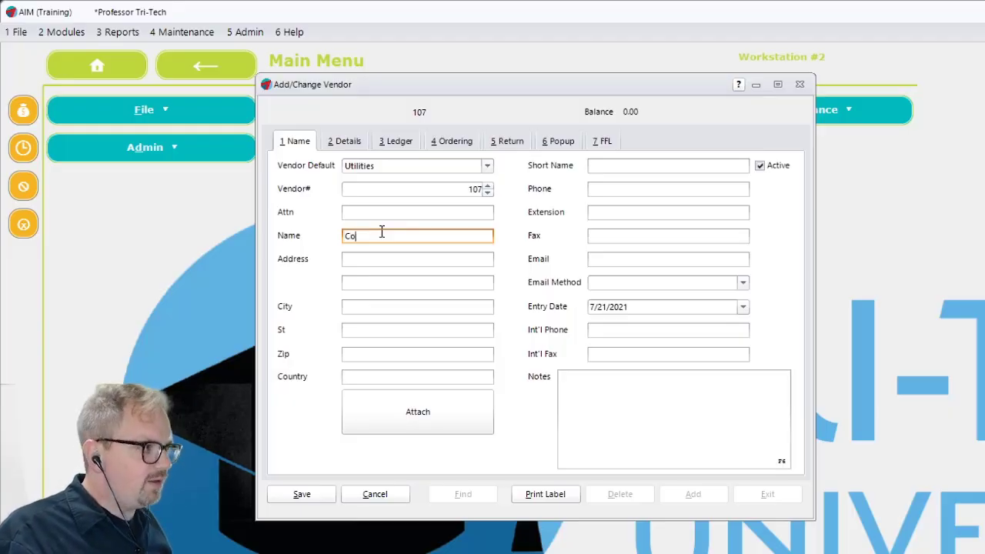
type("Commonwealth Electricity")
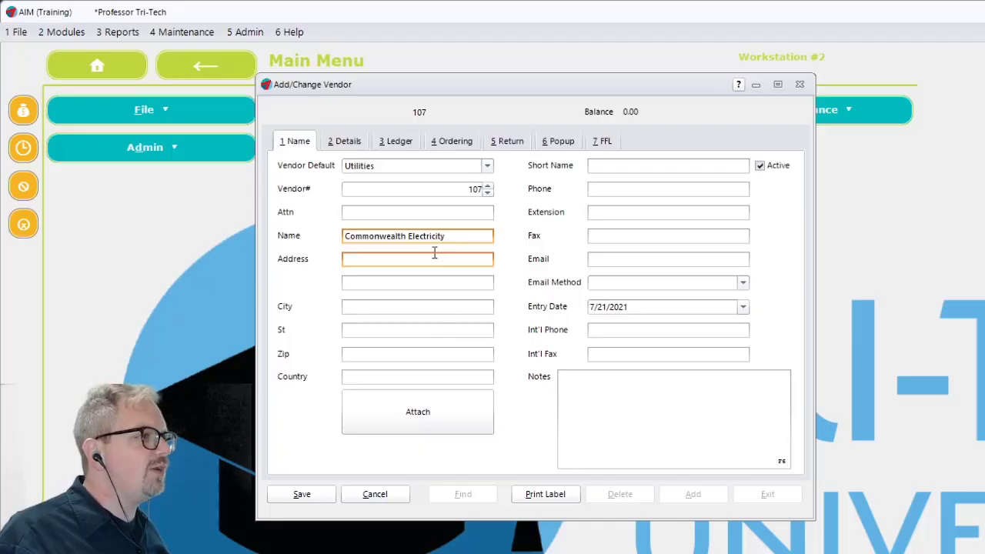
Set the payment terms in the vendor's details to 30.
left_click(346, 142)
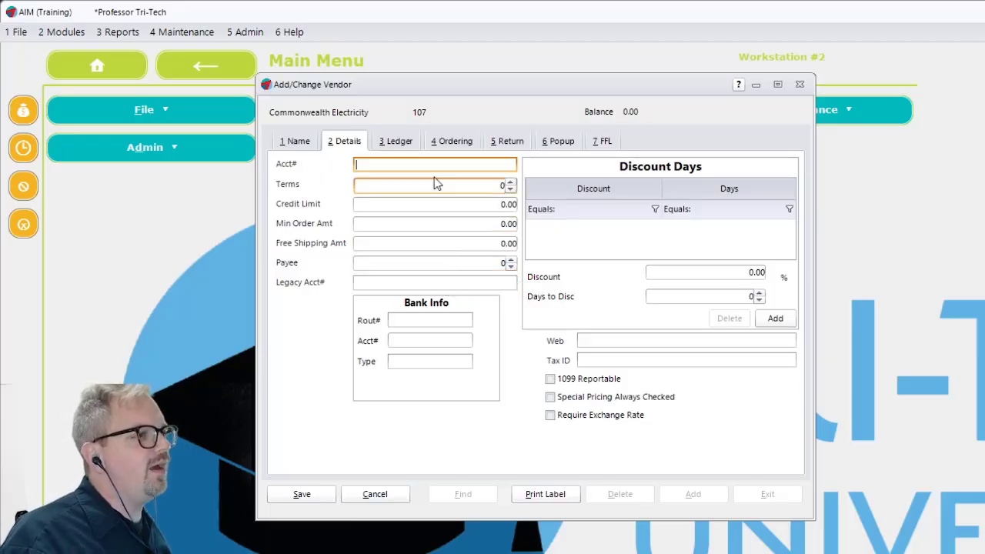
left_click(472, 190)
type("30")
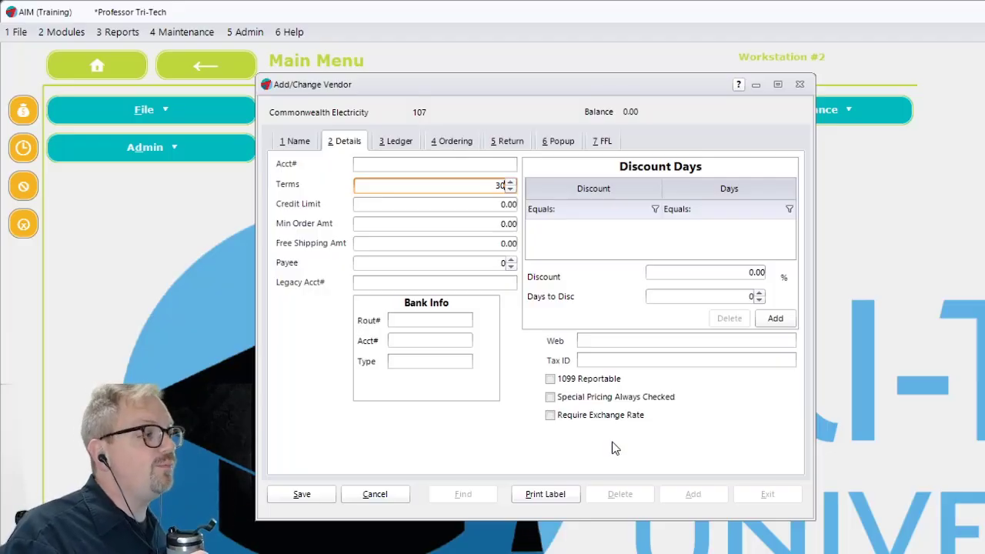
Examine the vendor's ledger overrides, ordering and return contact fields, general information and popup notes.
left_click(389, 148)
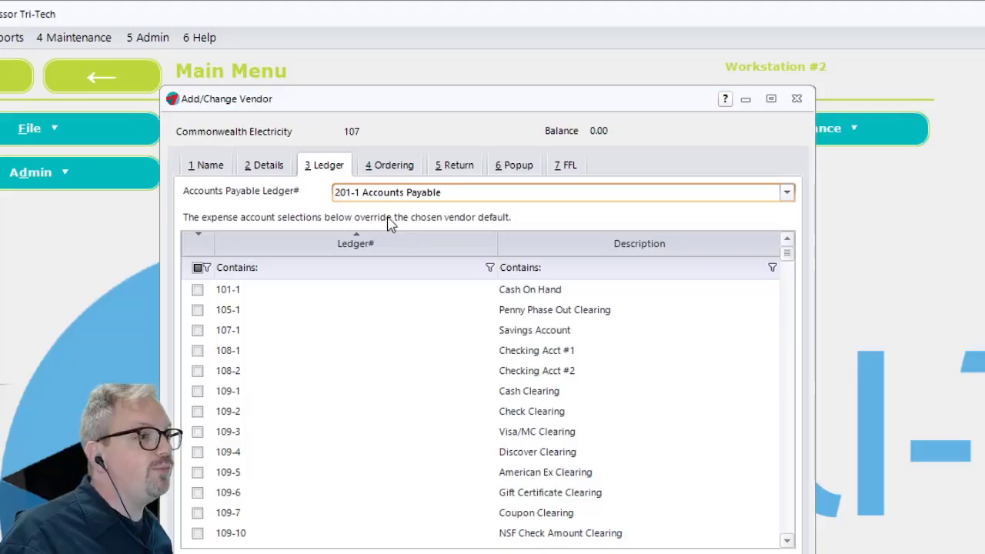
left_click(411, 166)
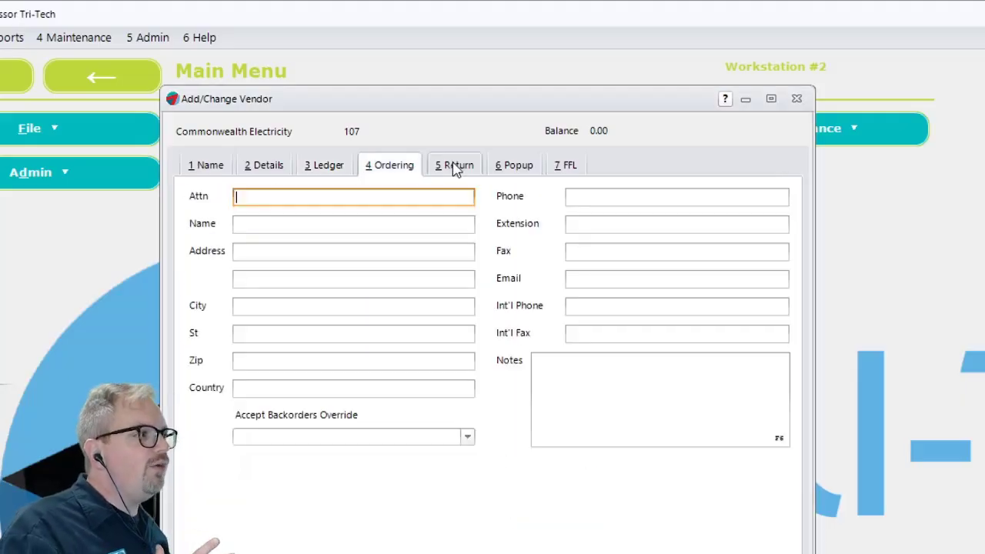
left_click(455, 167)
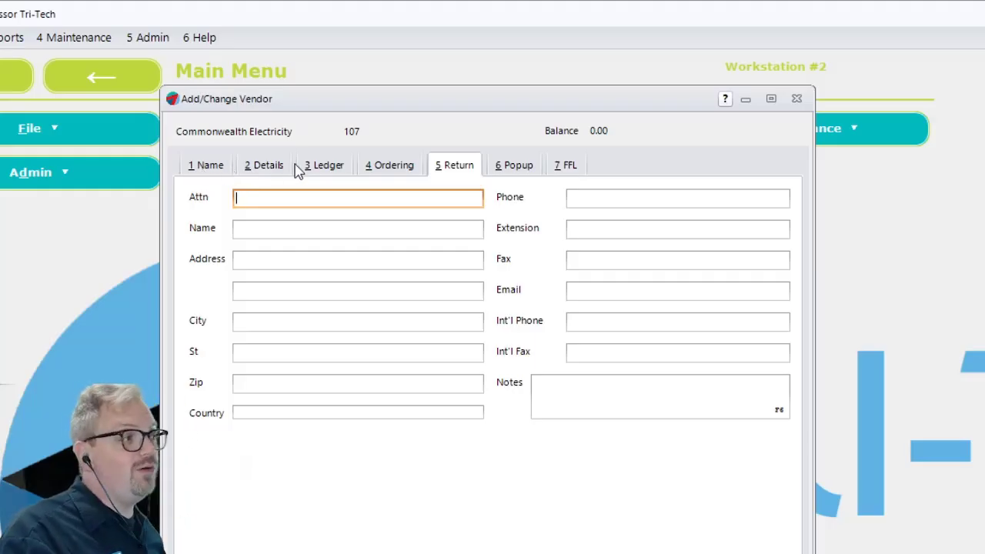
left_click(207, 165)
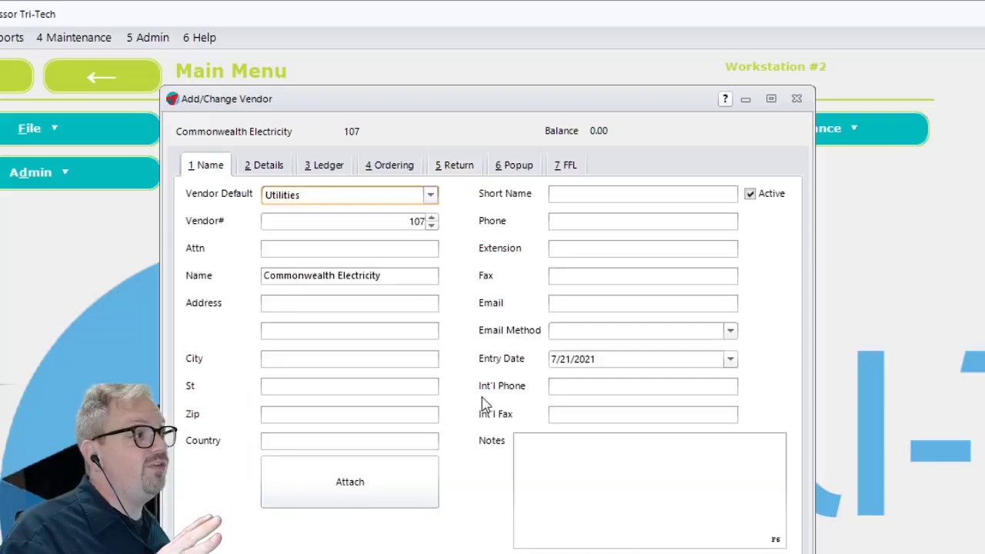
left_click(431, 327)
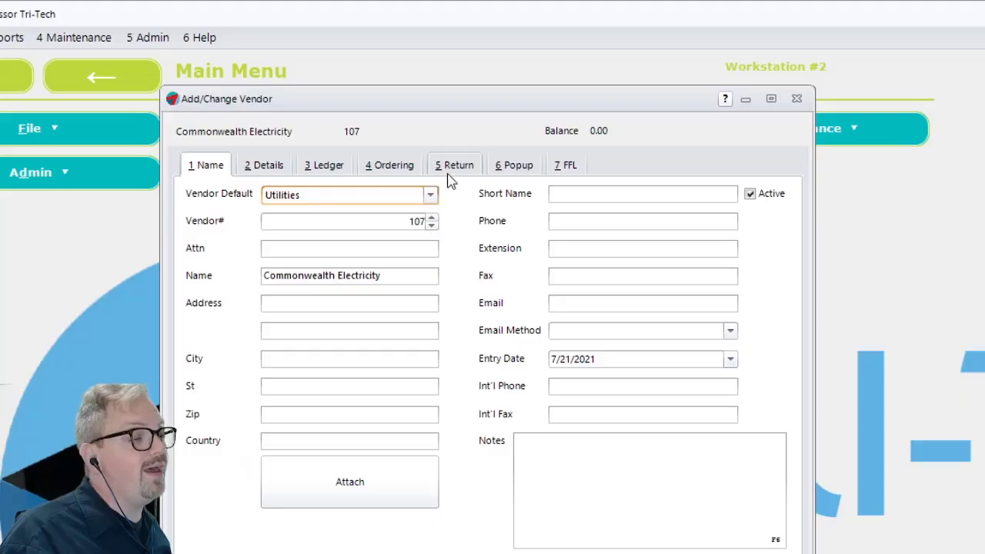
left_click(394, 169)
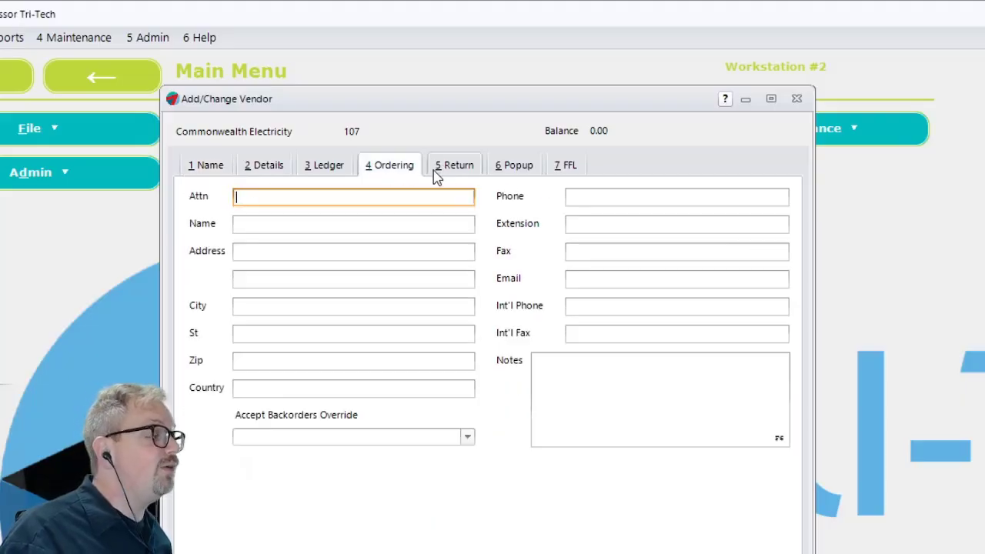
left_click(513, 170)
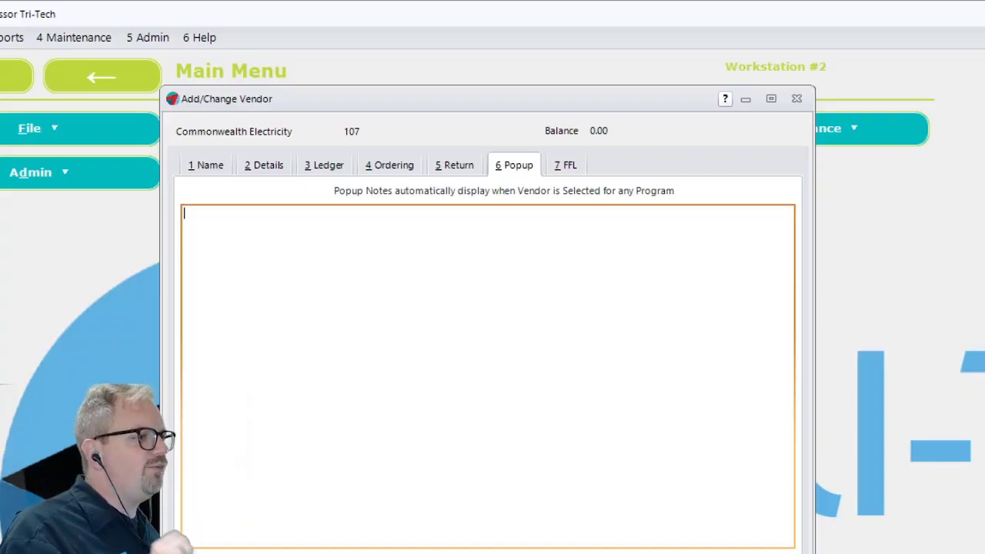
Give the vendor the short name ComElec, save the record and exit Add/Change Vendor.
left_click(208, 164)
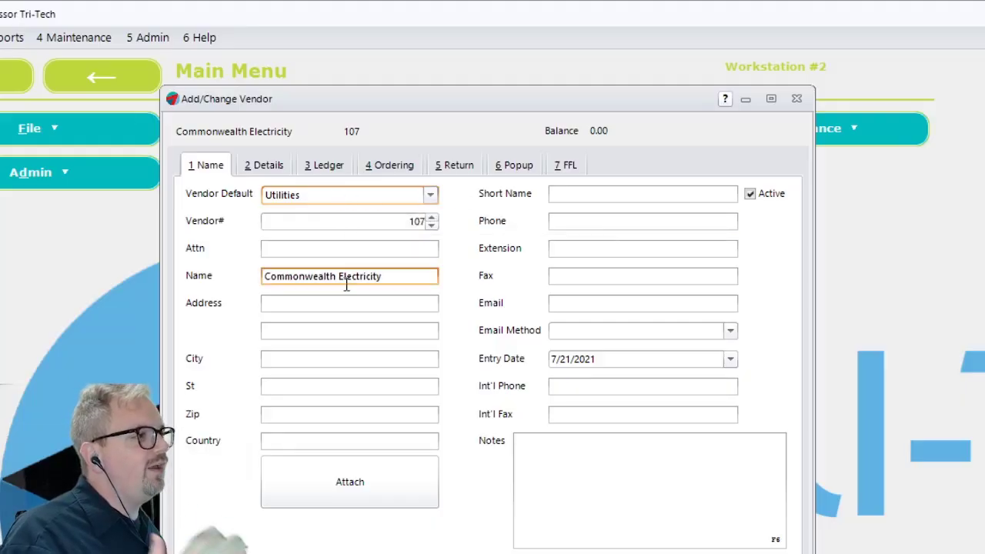
left_click(589, 198)
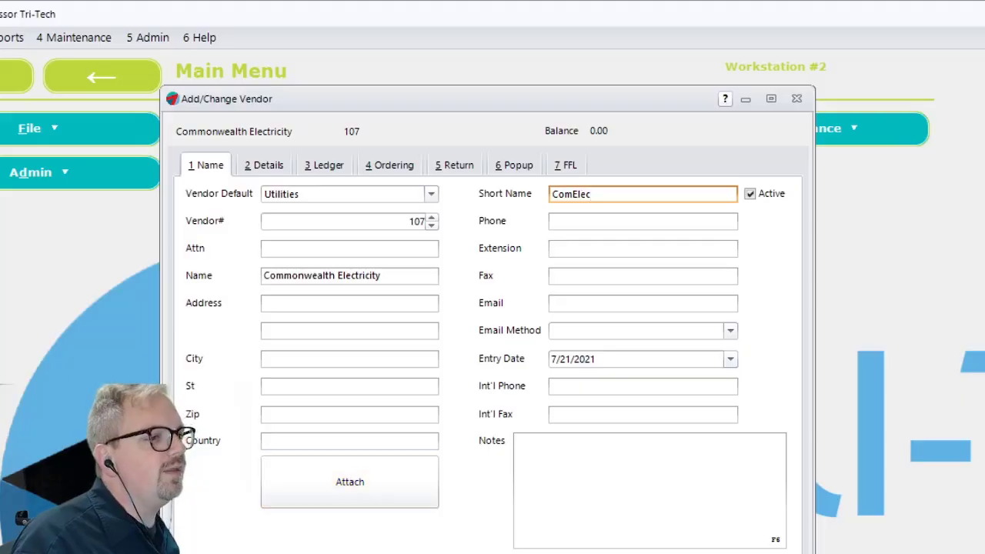
left_click(231, 553)
left_click(785, 553)
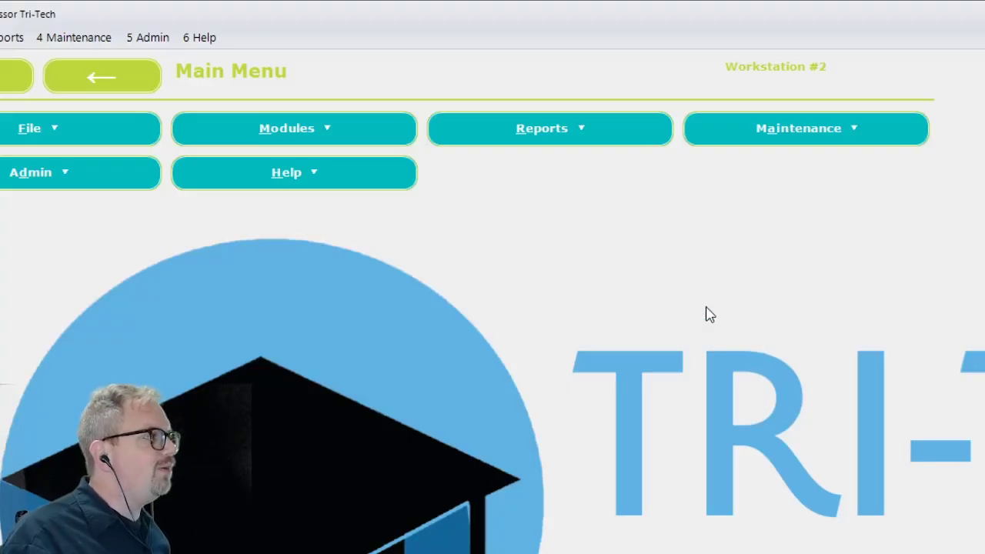
left_click(2, 36)
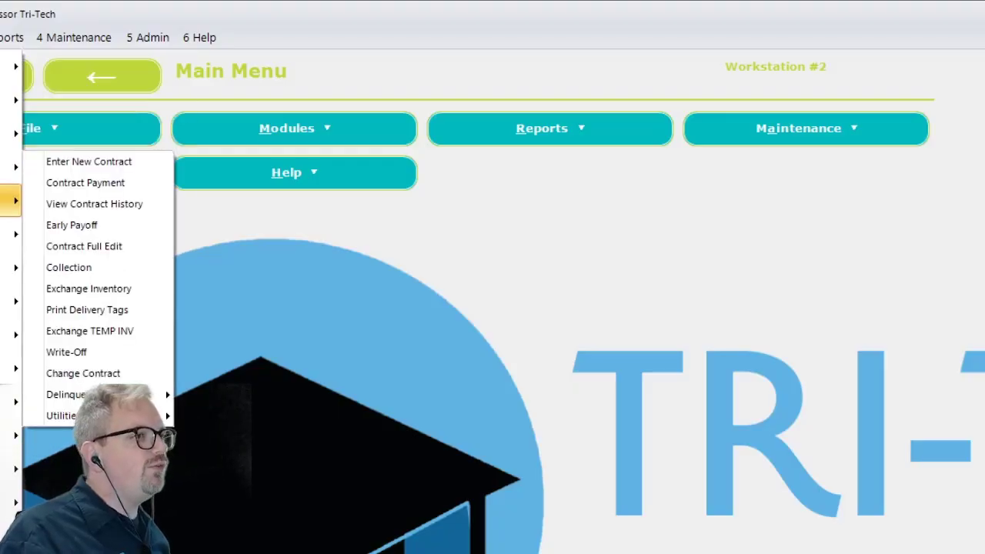
mouse_move(12, 234)
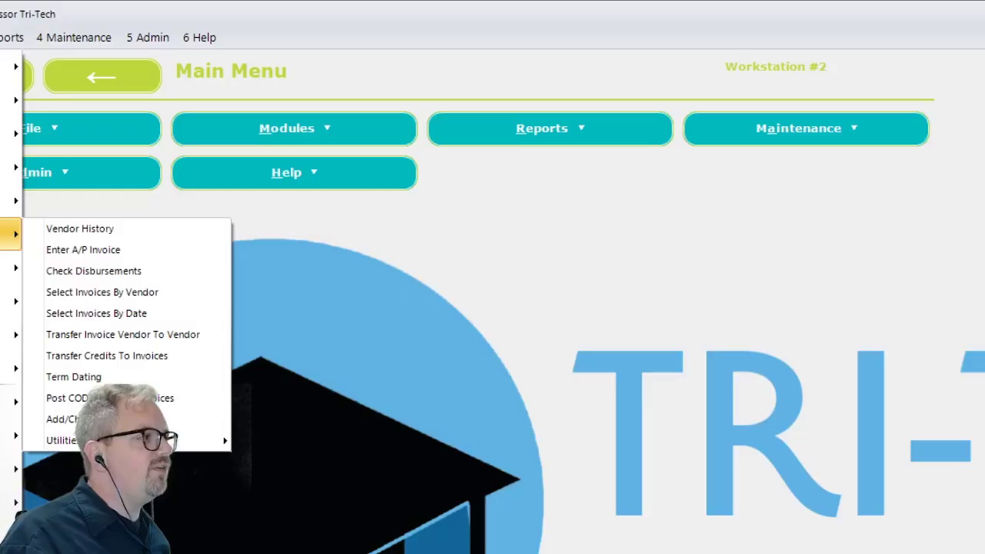
left_click(83, 250)
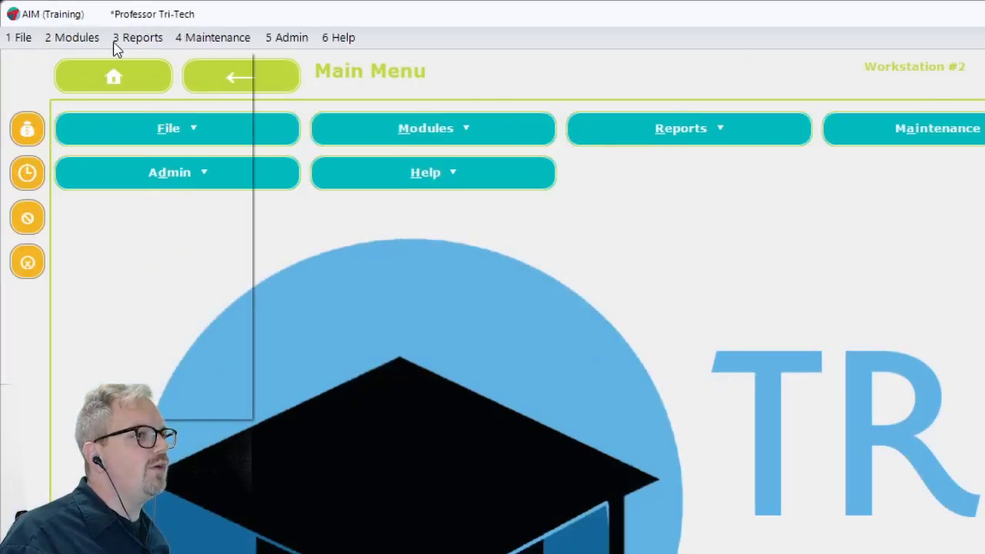
Start a new A/P invoice for the vendor Commonwealth Electricity.
left_click(70, 37)
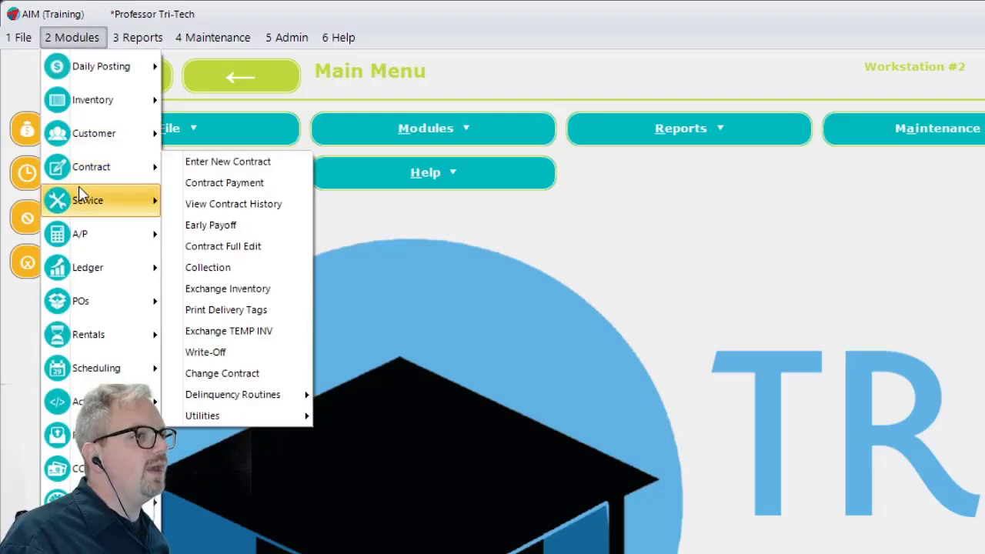
mouse_move(89, 244)
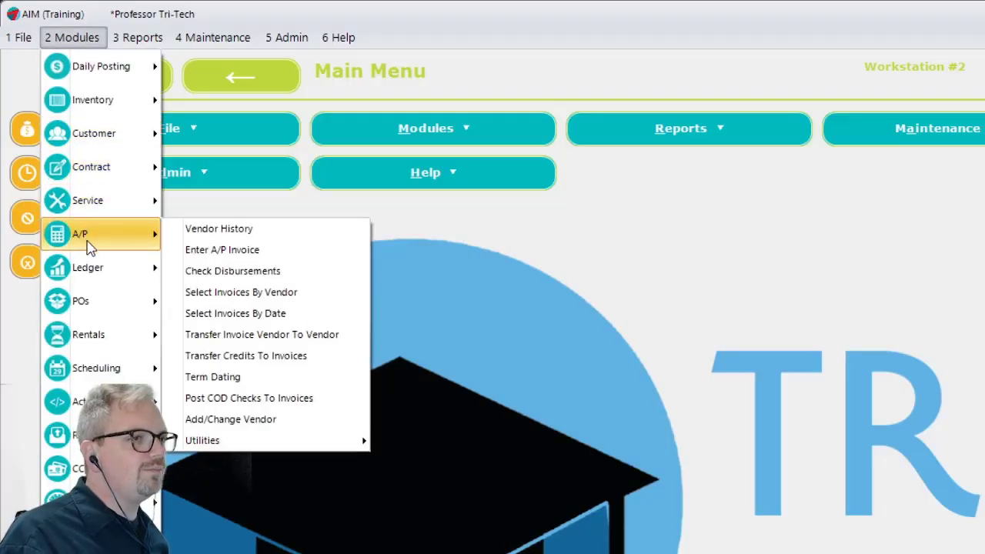
left_click(250, 259)
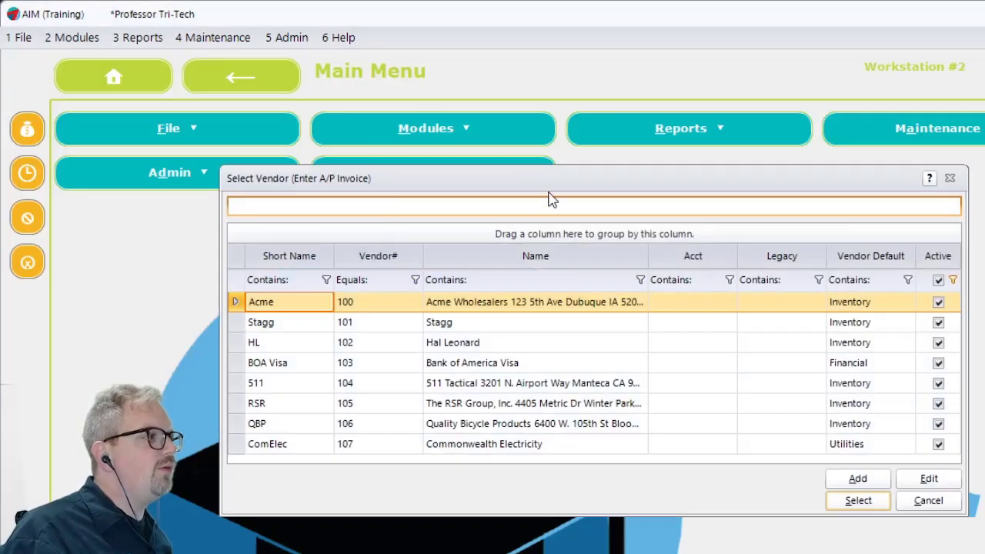
left_click_drag(518, 187, 481, 176)
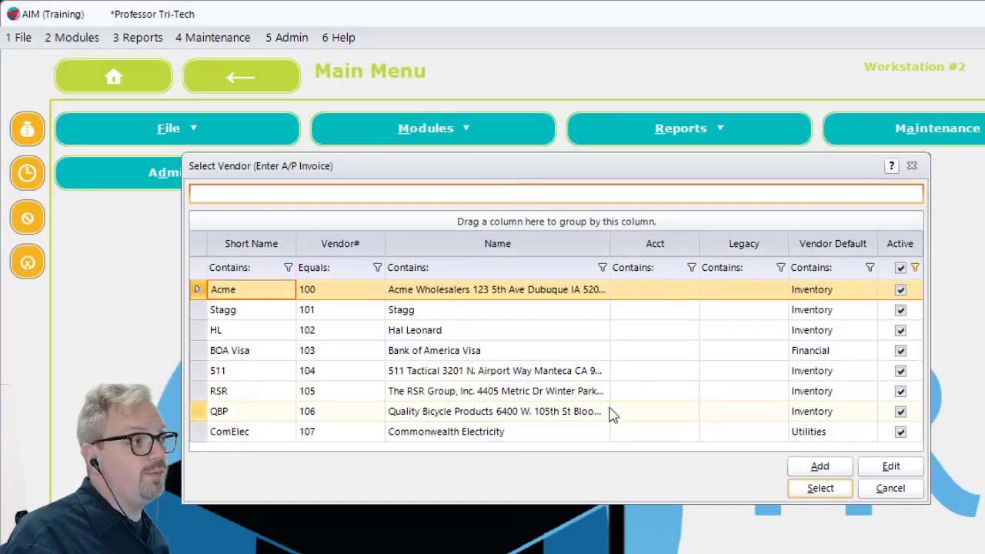
left_click(500, 433)
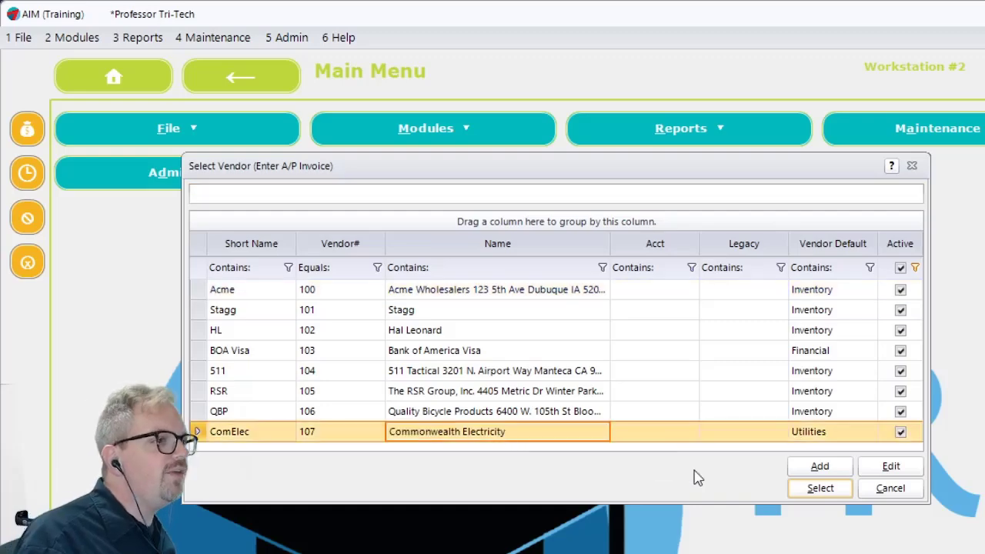
left_click(822, 488)
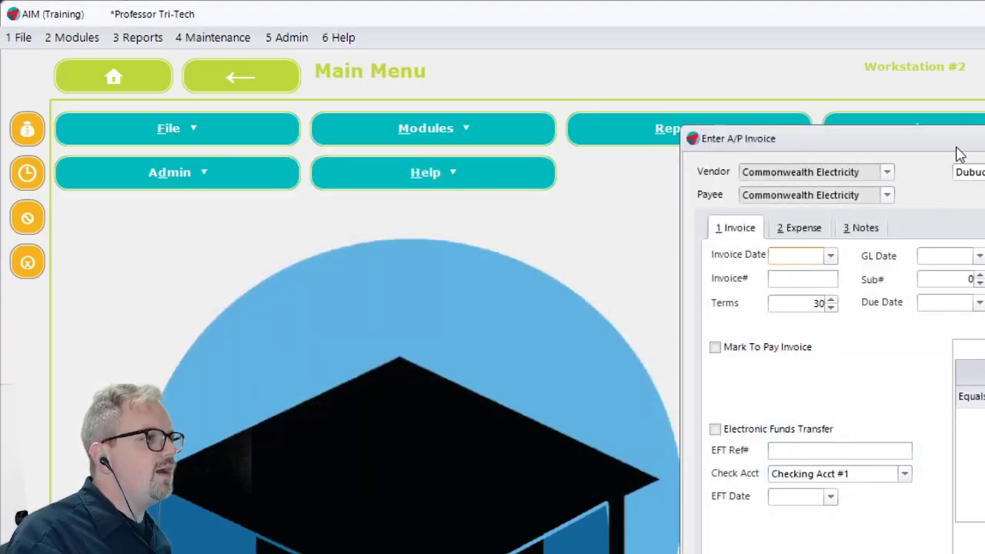
left_click_drag(957, 146, 457, 33)
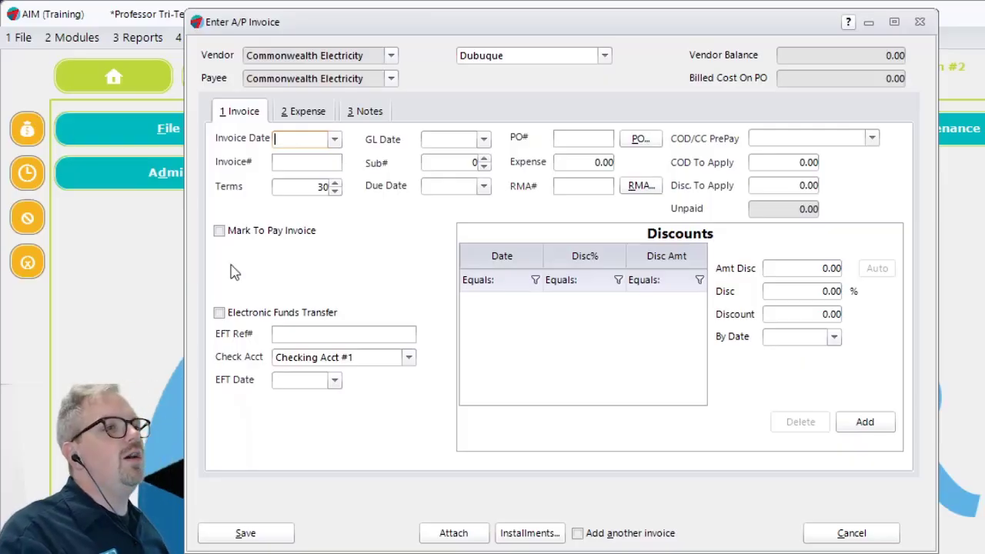
Set the invoice date to 7/19/2021 and the invoice number to 435365.
left_click(319, 333)
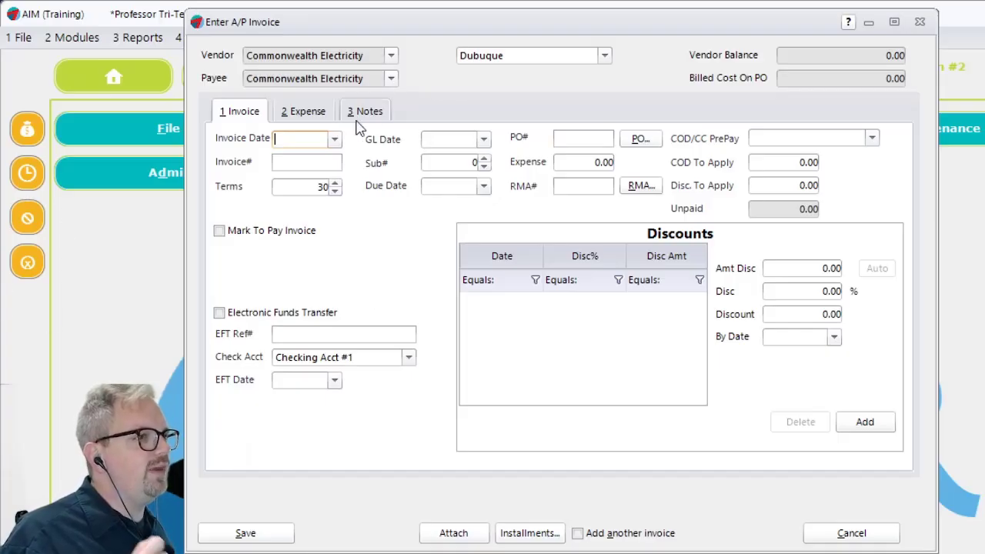
left_click(334, 142)
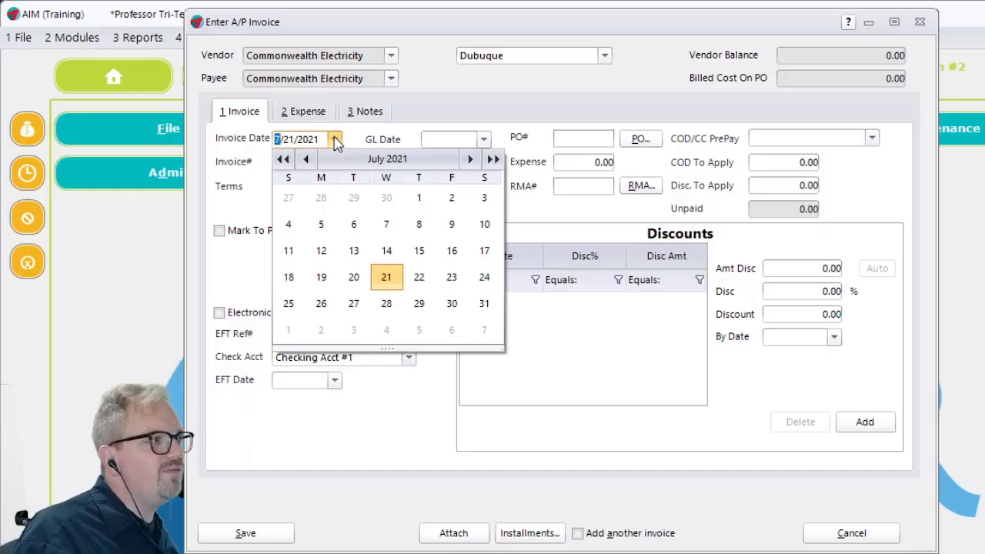
left_click(321, 278)
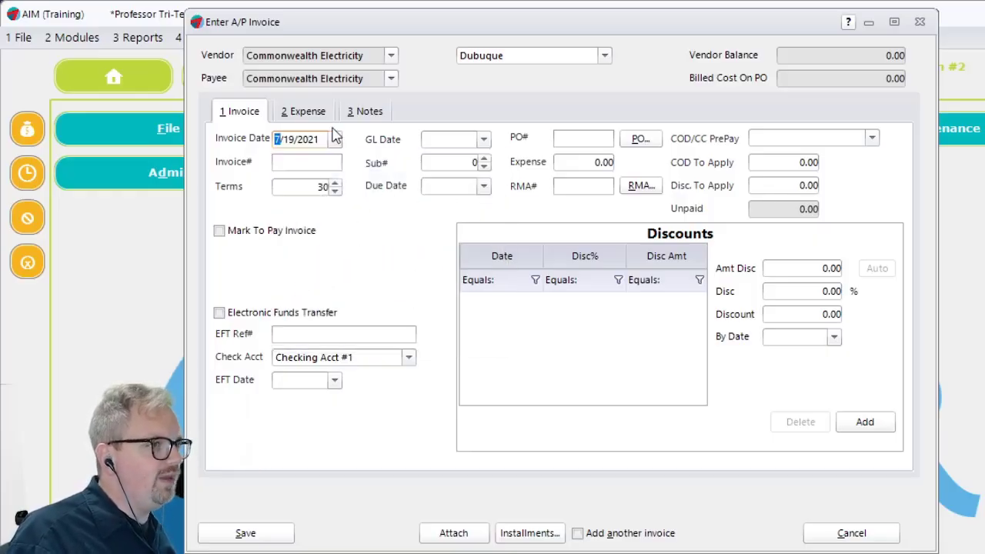
left_click(285, 165)
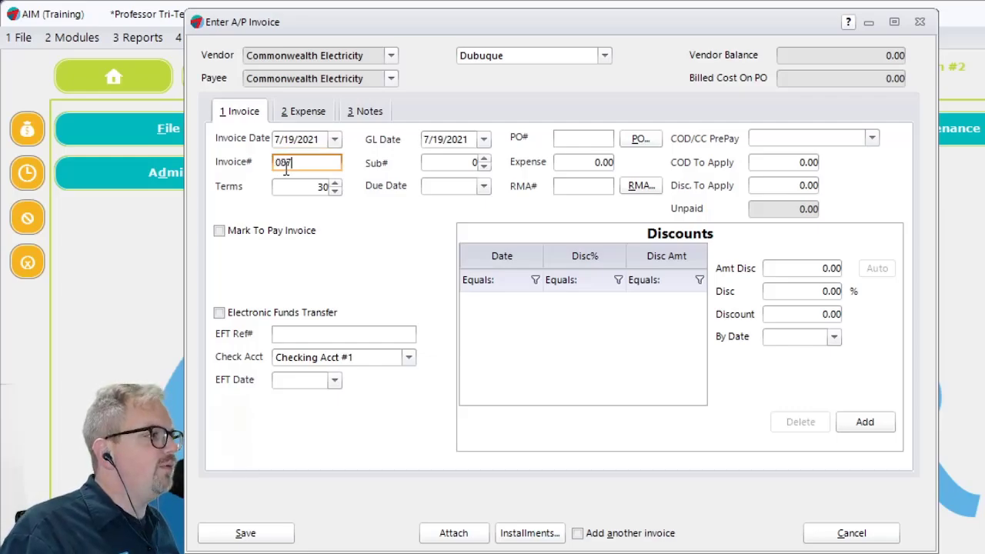
type("087")
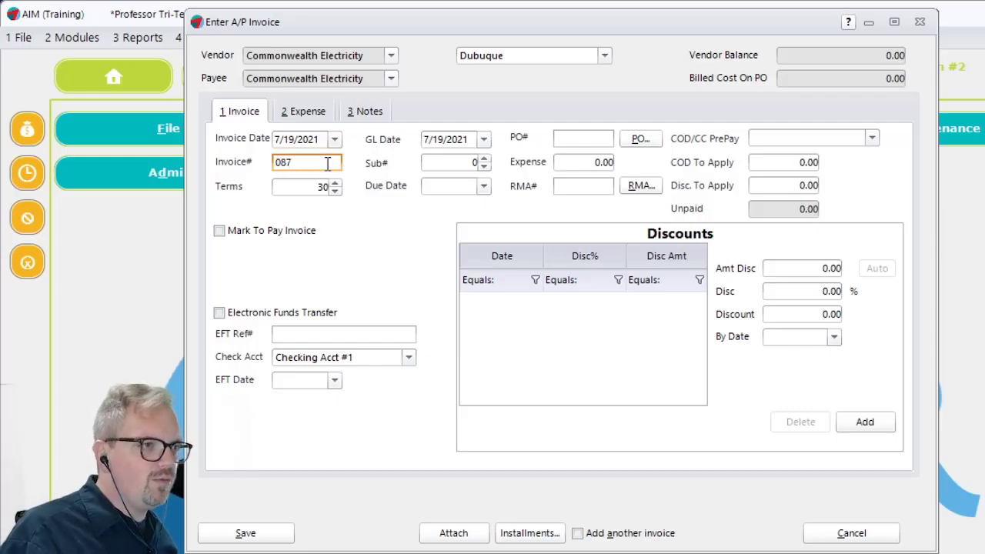
key("ctrl+a")
type("43536")
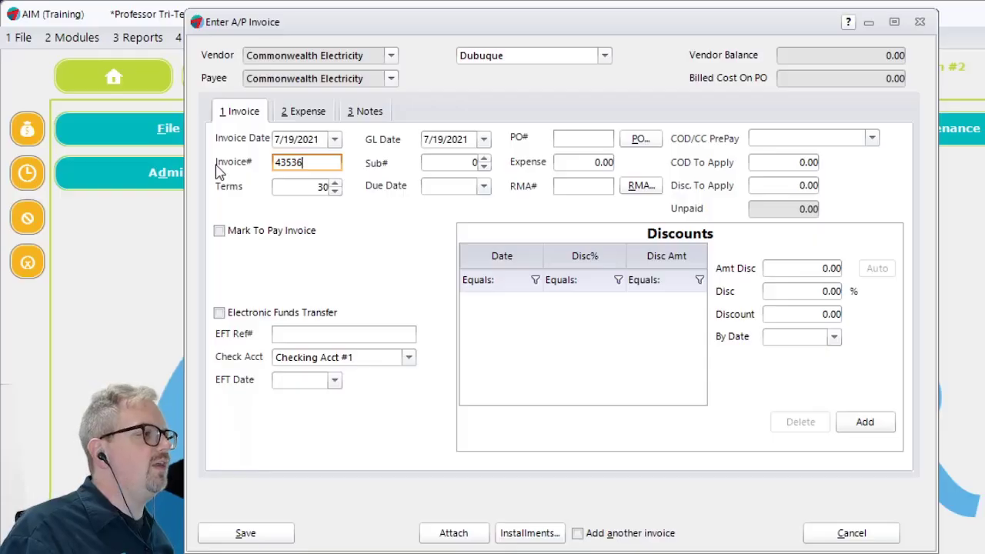
type("5")
key("Tab")
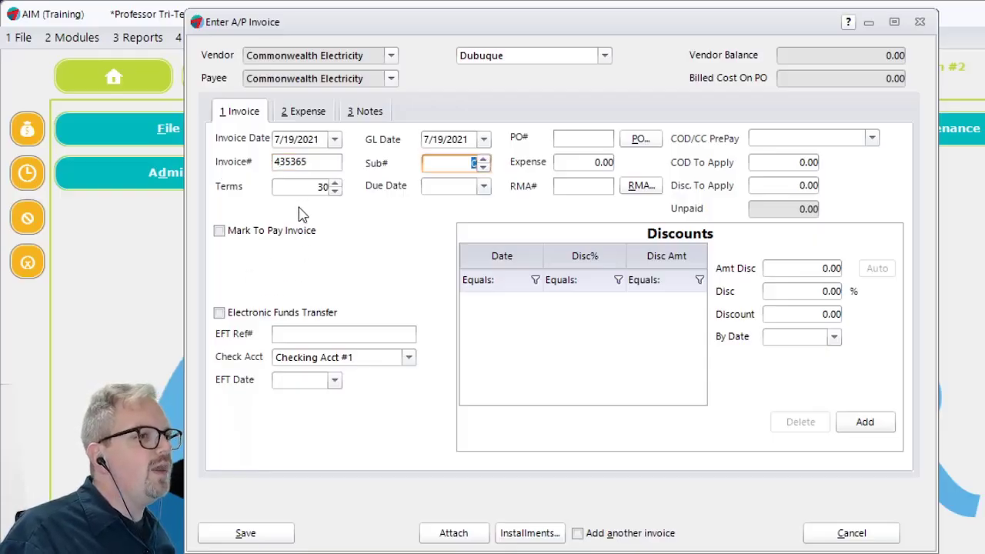
Fill in the due date from the 30-day terms and set the invoice's expense amount to 200.
left_click(297, 189)
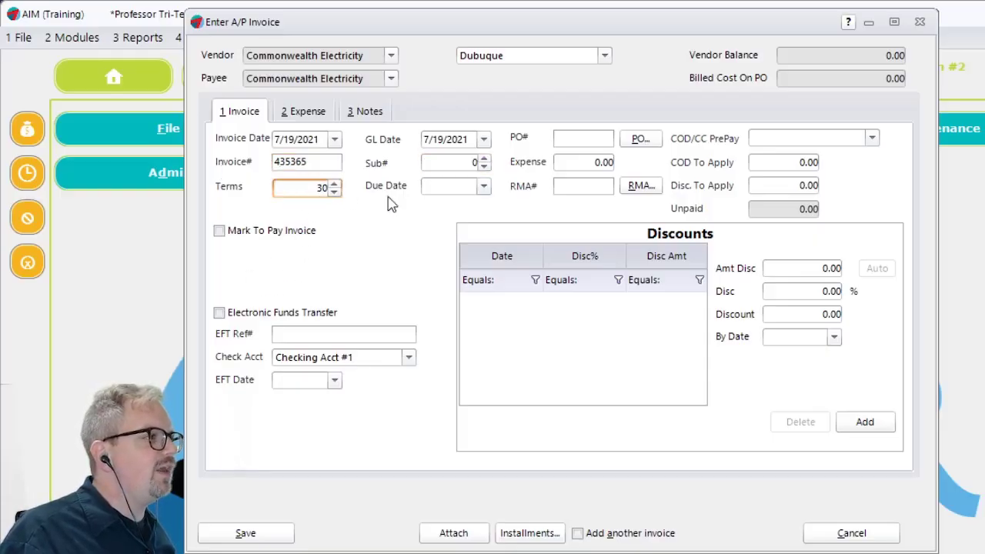
key("Tab")
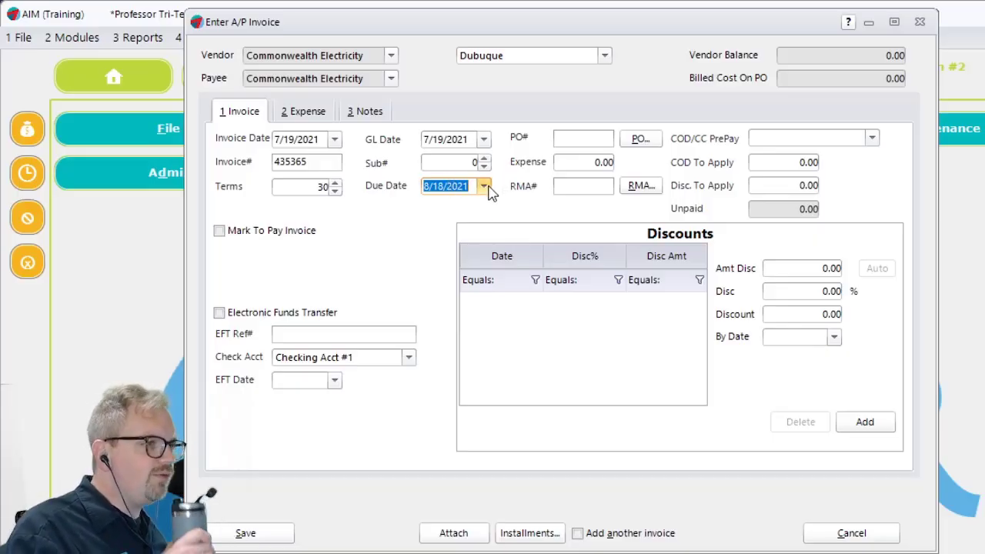
left_click(578, 162)
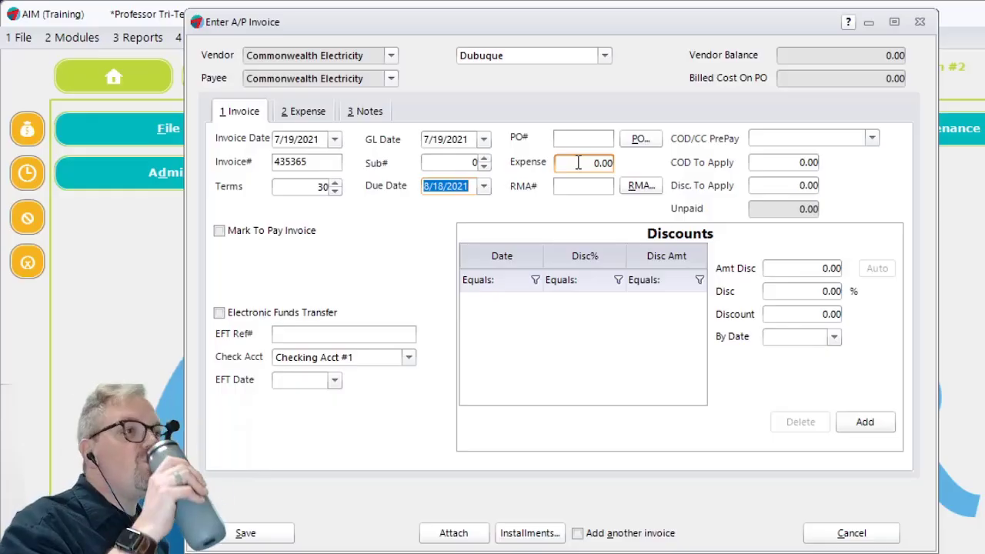
left_click(578, 163)
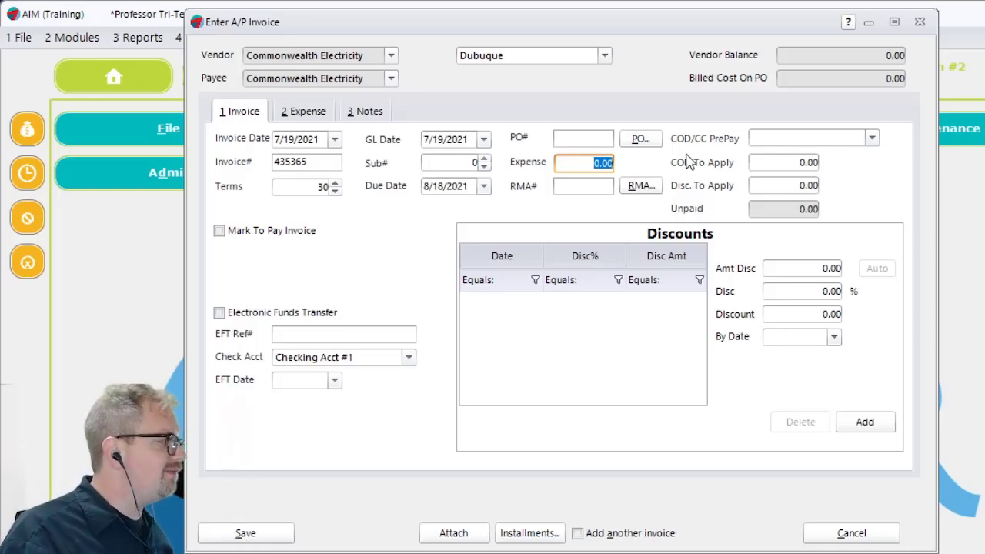
type("200")
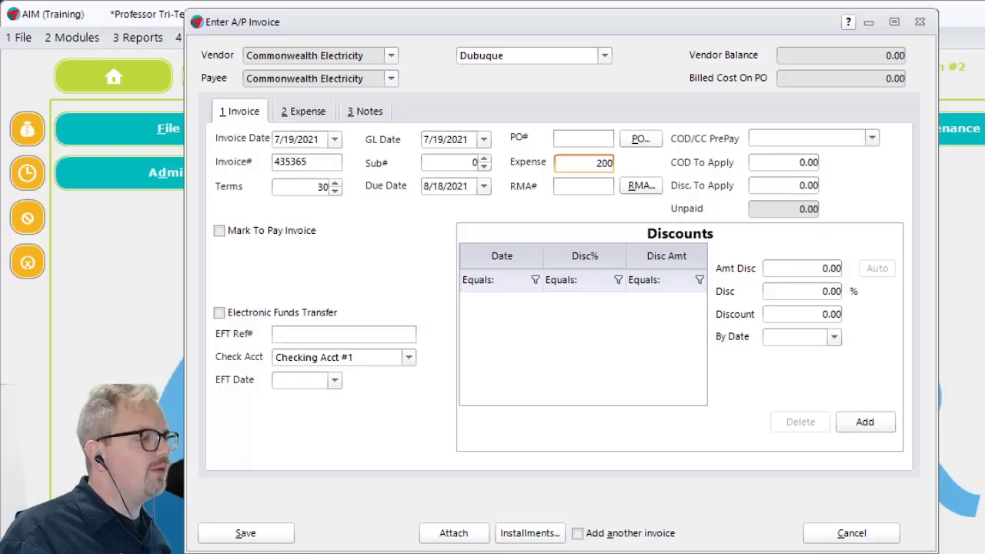
key("Tab")
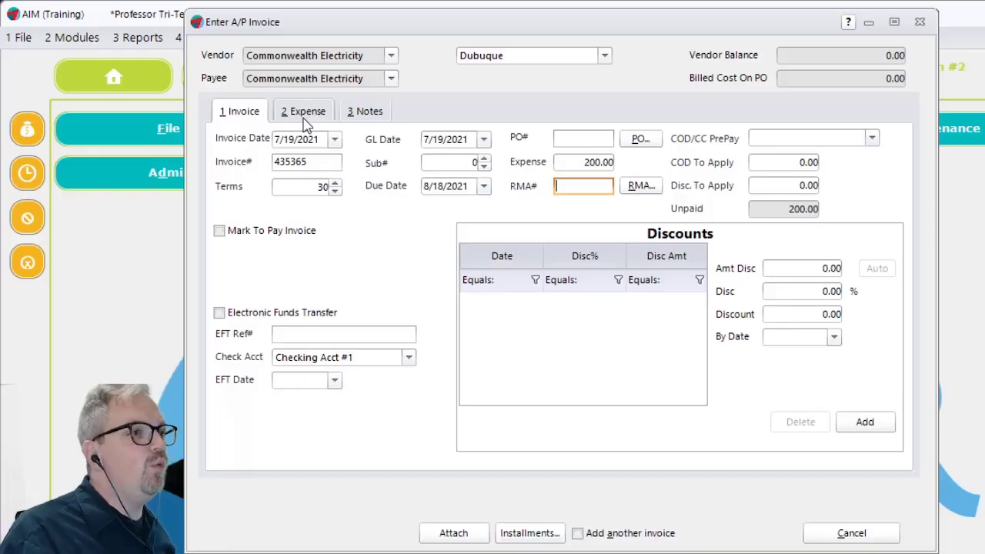
Examine the invoice's expense distribution, including the default ledger and its alternatives, the description, the amount and the invoice totals.
left_click(304, 116)
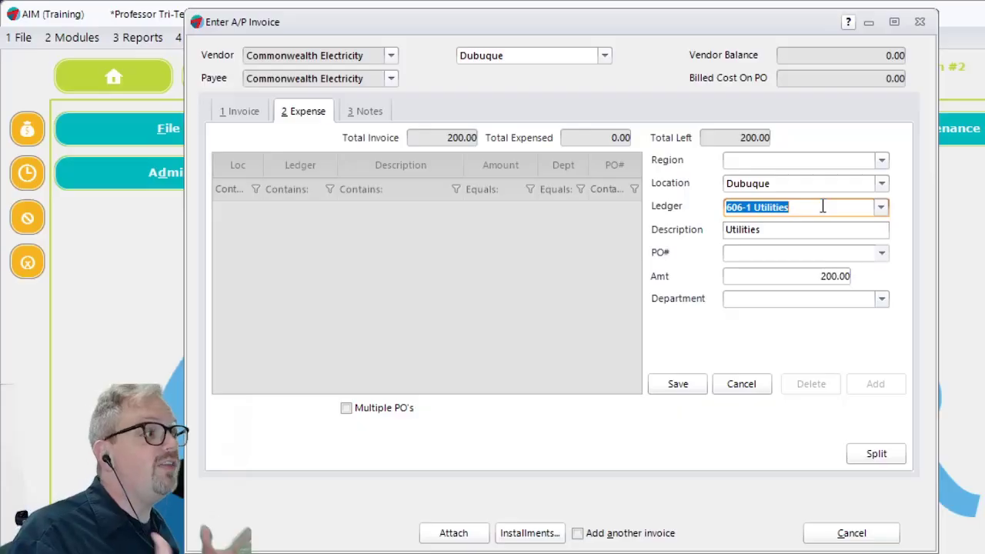
left_click(881, 209)
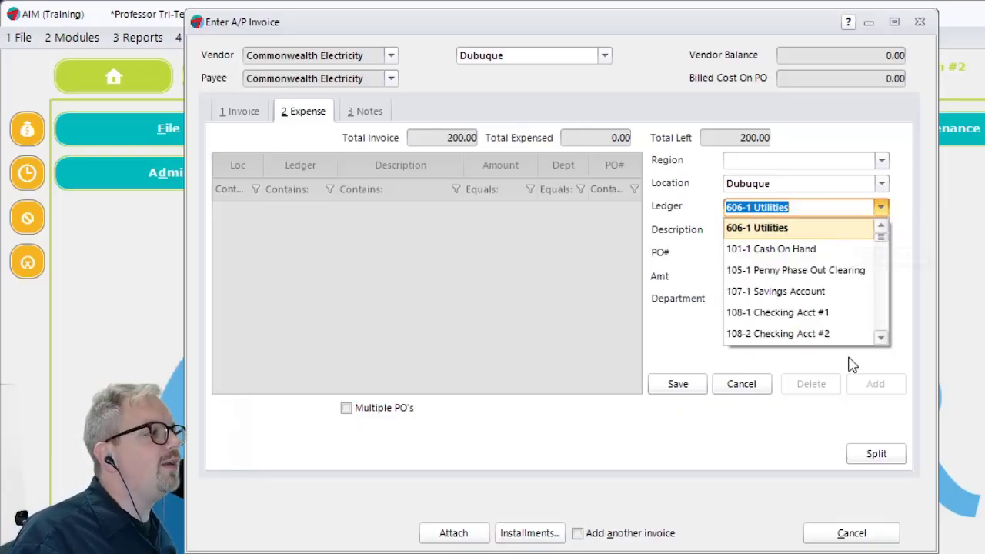
left_click(705, 333)
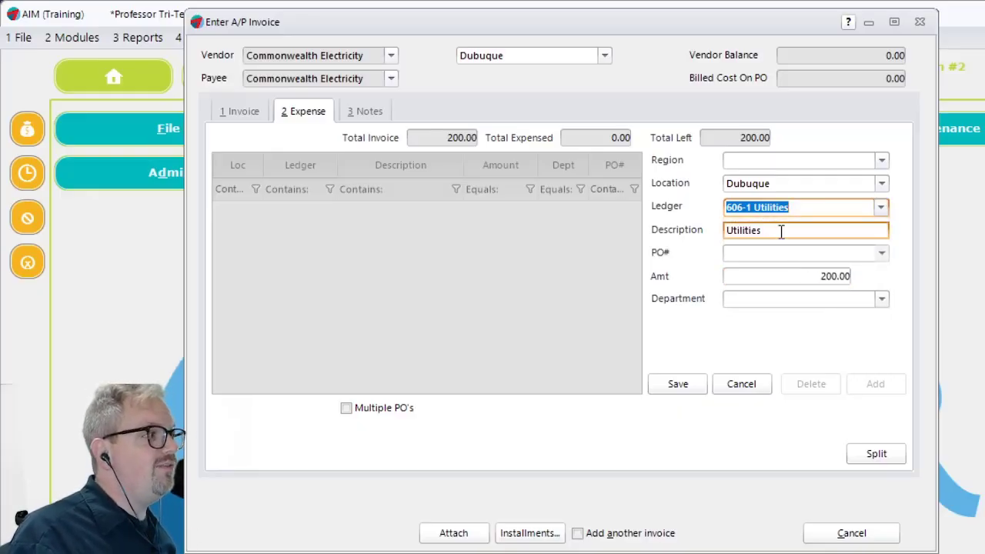
left_click(845, 278)
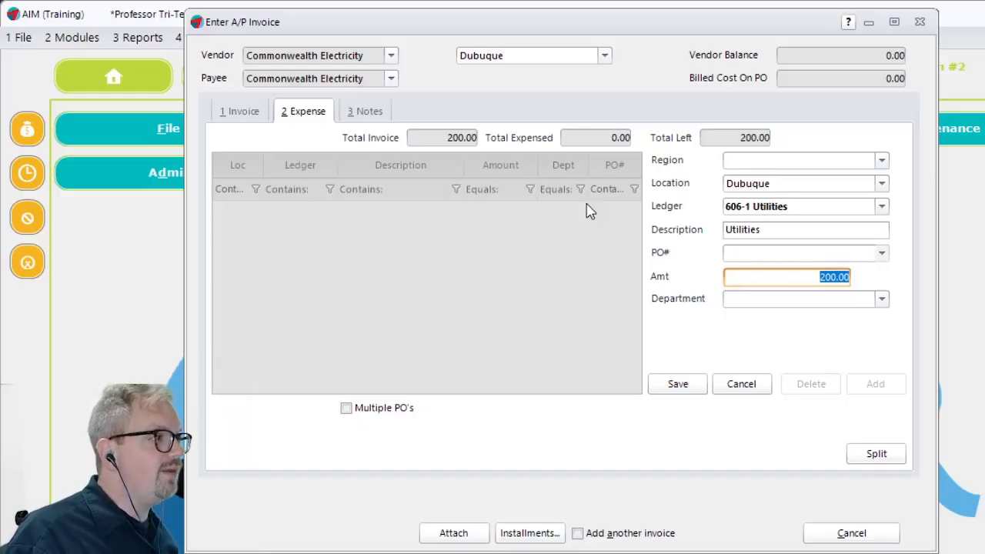
left_click(450, 138)
left_click(567, 142)
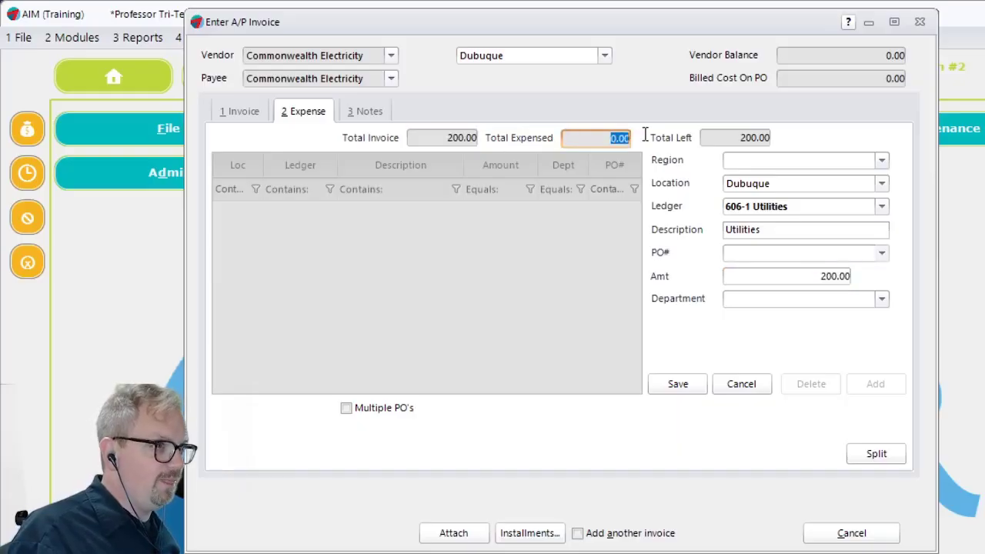
left_click(732, 137)
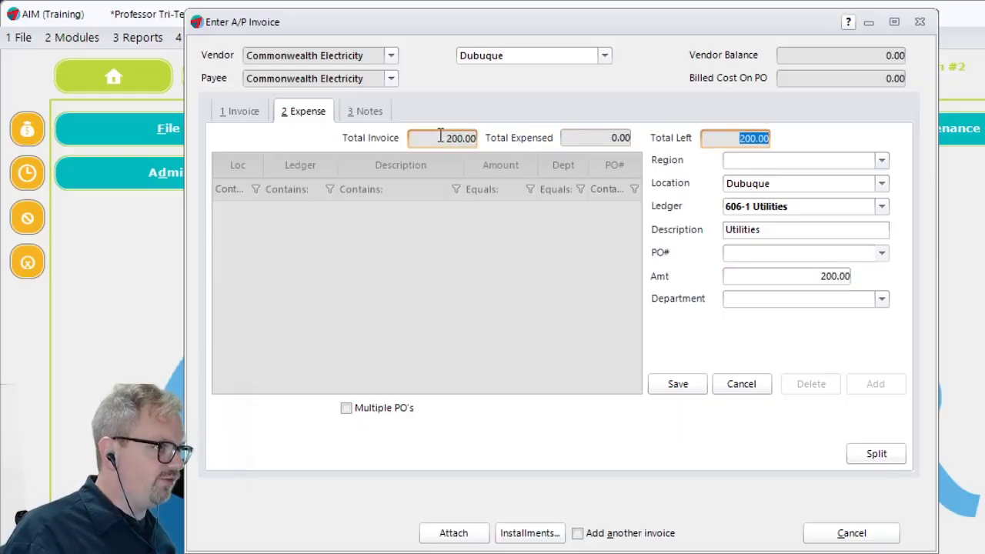
left_click(454, 138)
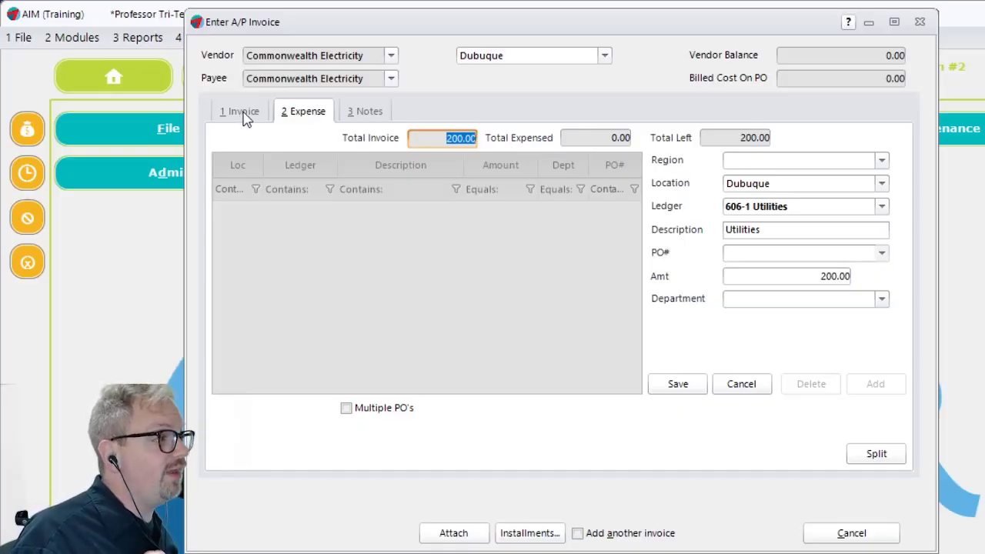
key("Tab")
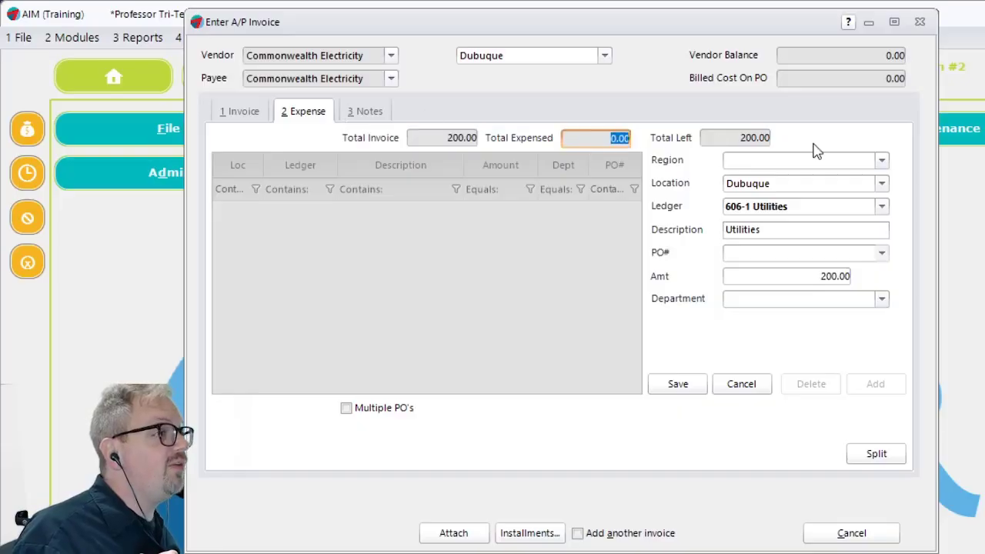
key("Tab")
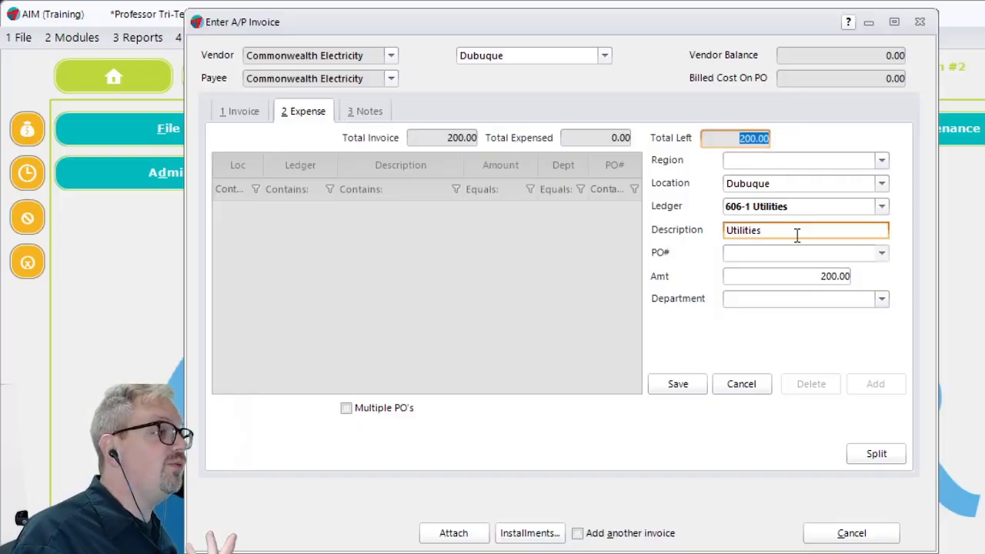
left_click_drag(814, 277, 870, 277)
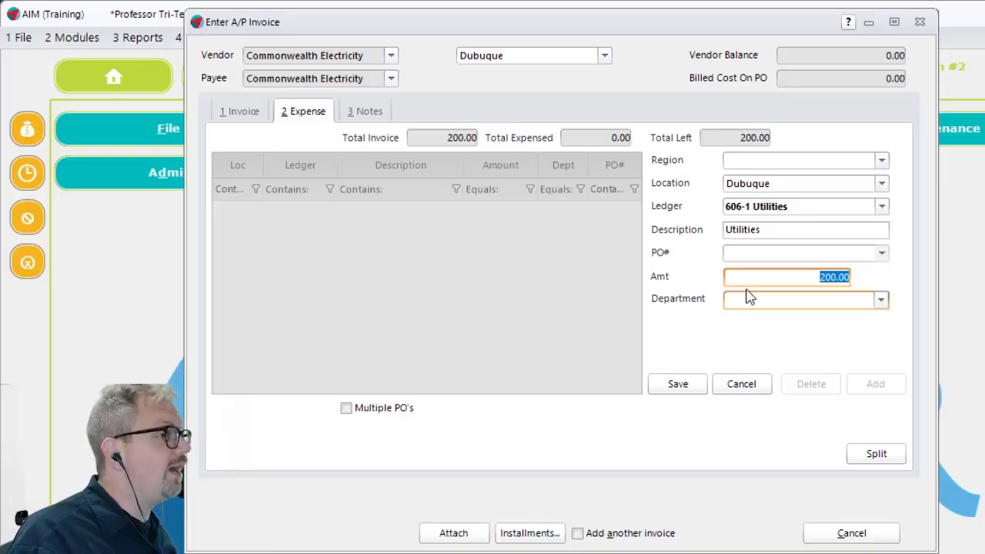
Save the 200.00 expense line to ledger 606-1 Utilities, check the expensed and remaining totals, and save the invoice.
left_click(695, 384)
left_click_drag(600, 137, 631, 138)
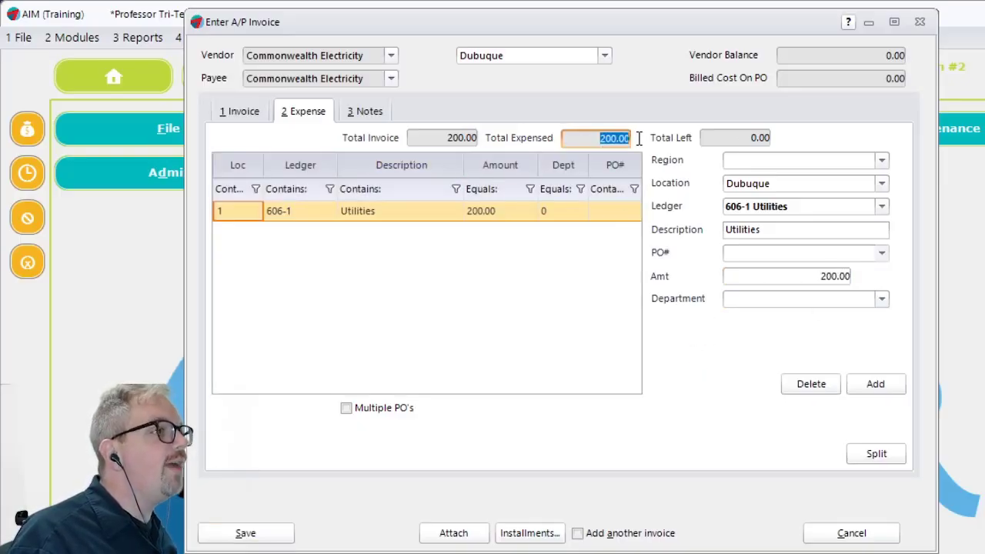
left_click_drag(703, 138, 789, 138)
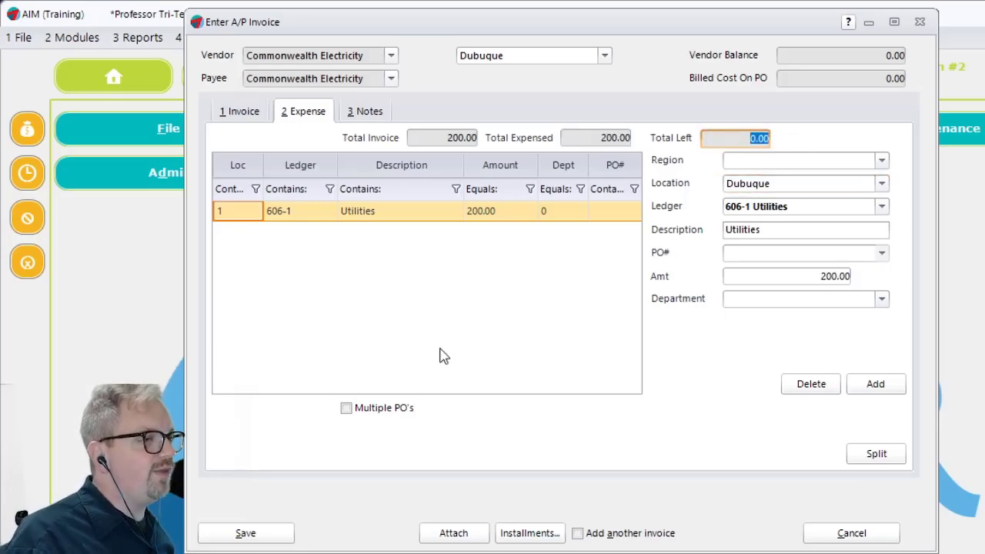
left_click(240, 540)
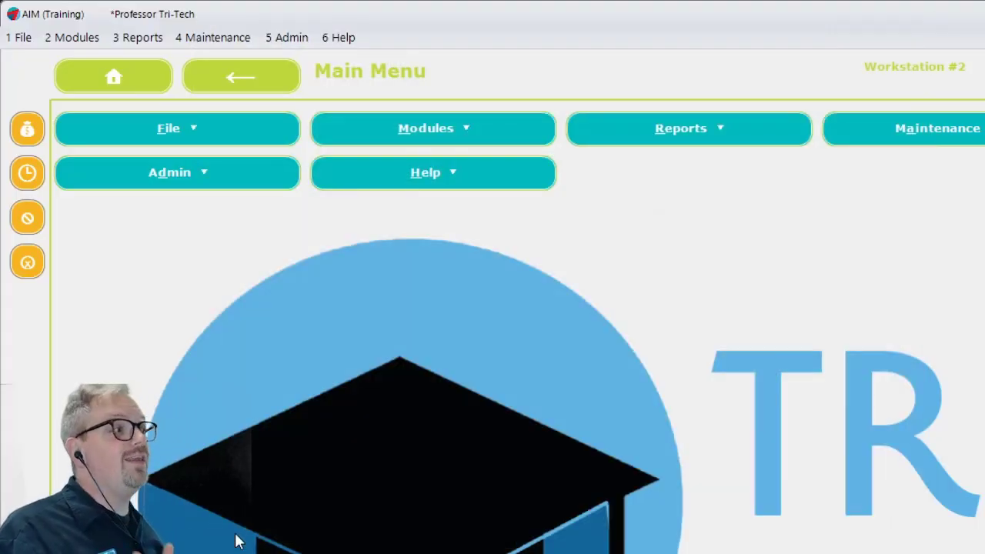
Open the vendor history for Commonwealth Electricity and check its balance and the amounts due in future.
left_click(77, 37)
mouse_move(106, 237)
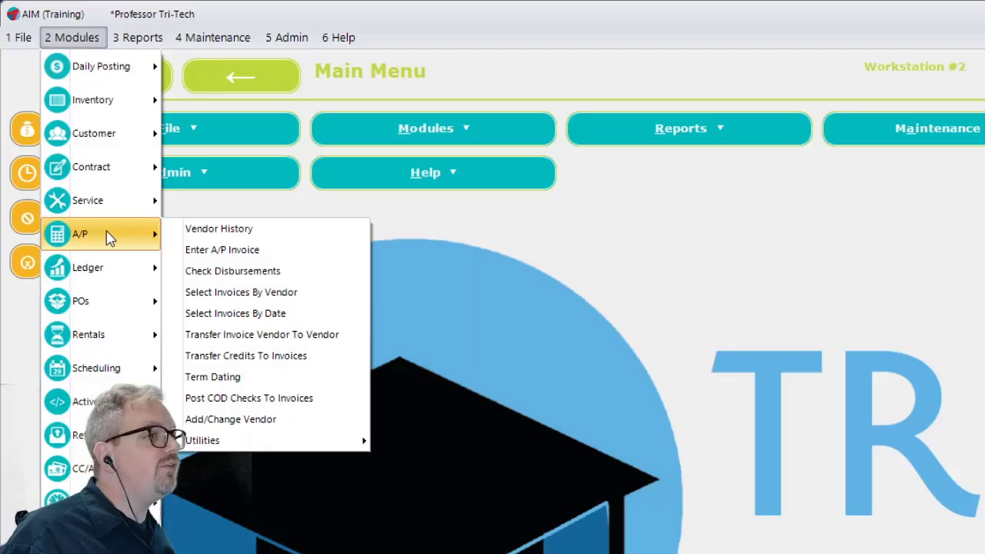
left_click(236, 238)
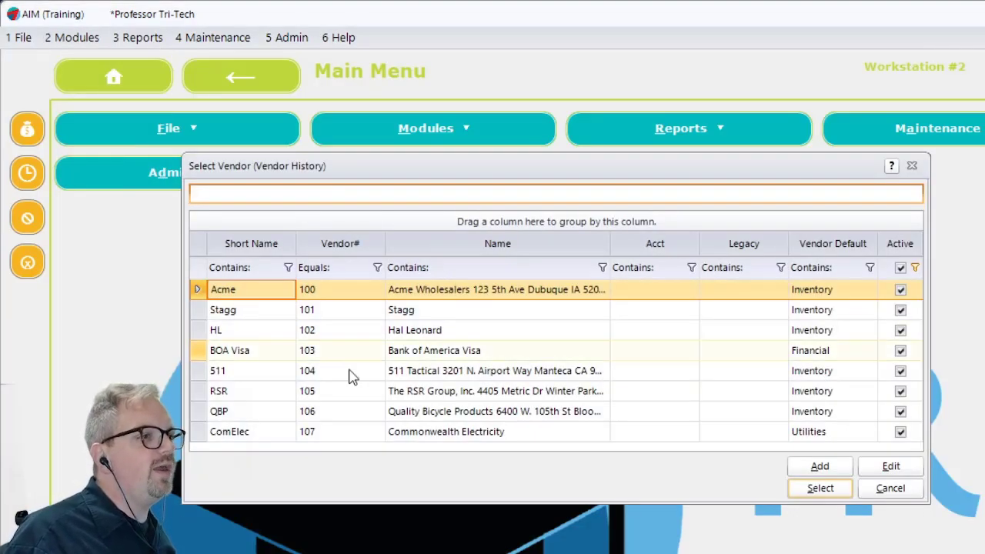
double_click(421, 432)
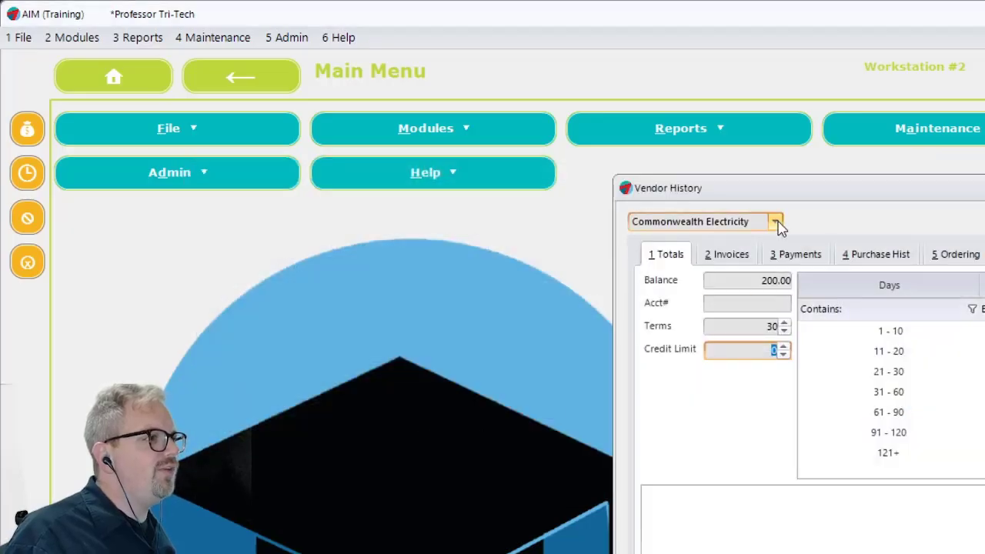
left_click_drag(805, 198, 352, 99)
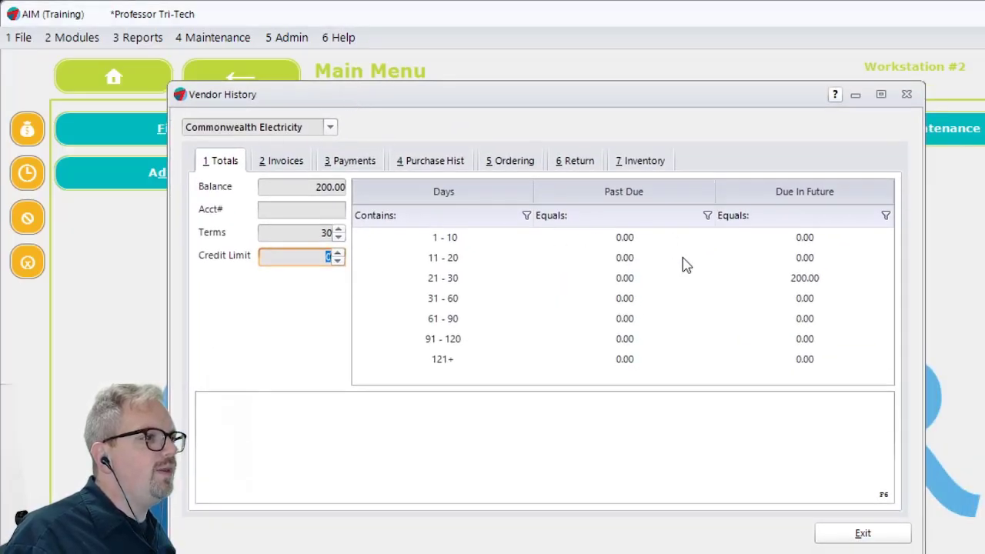
left_click(792, 282)
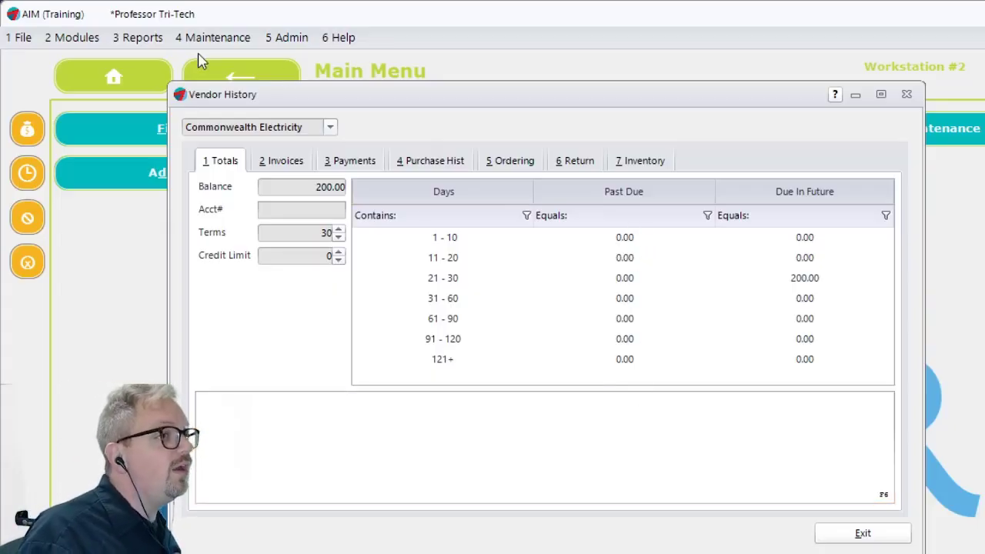
Run the A/P Invoices with Aging report for all ledger numbers as of 7/21/2021, with details, and show it on screen.
left_click(136, 38)
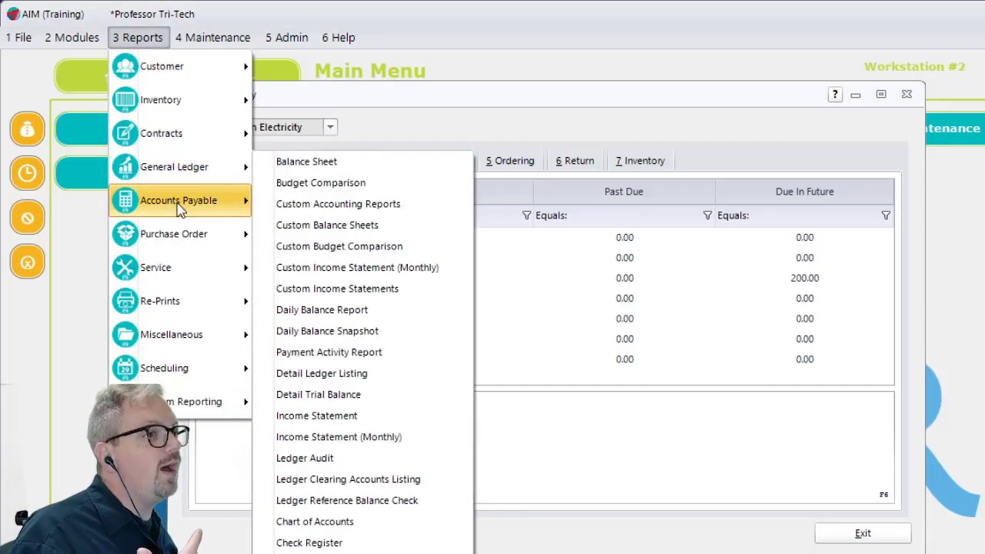
mouse_move(178, 208)
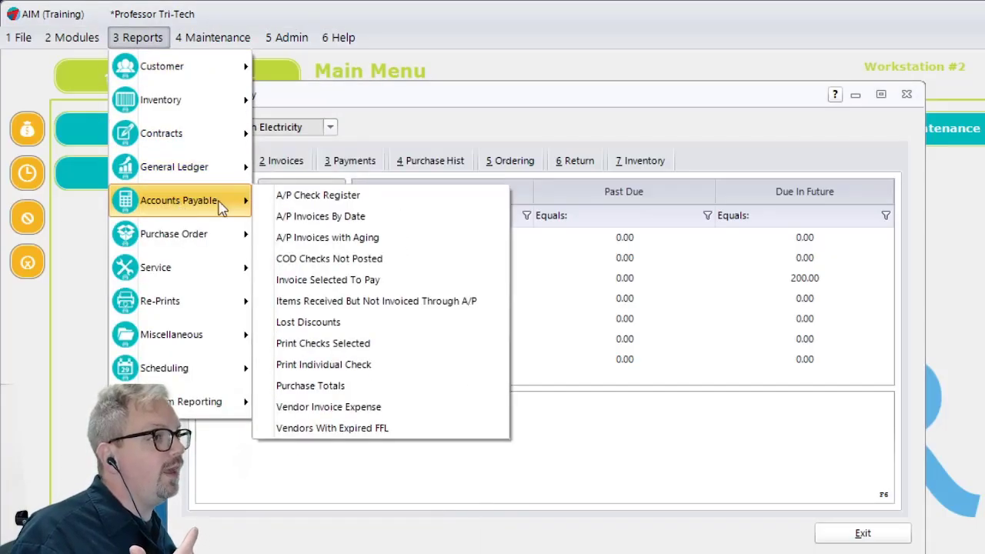
left_click(322, 243)
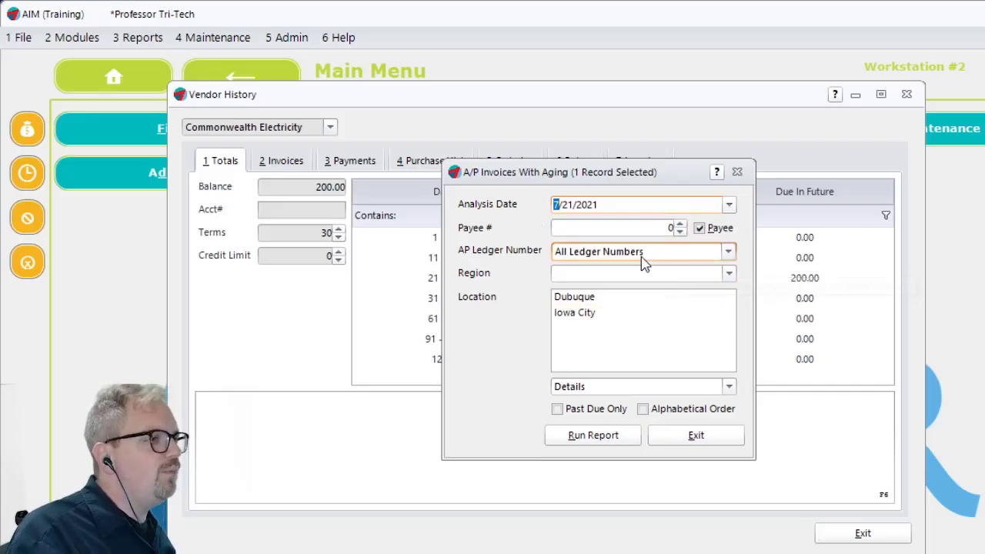
left_click(600, 438)
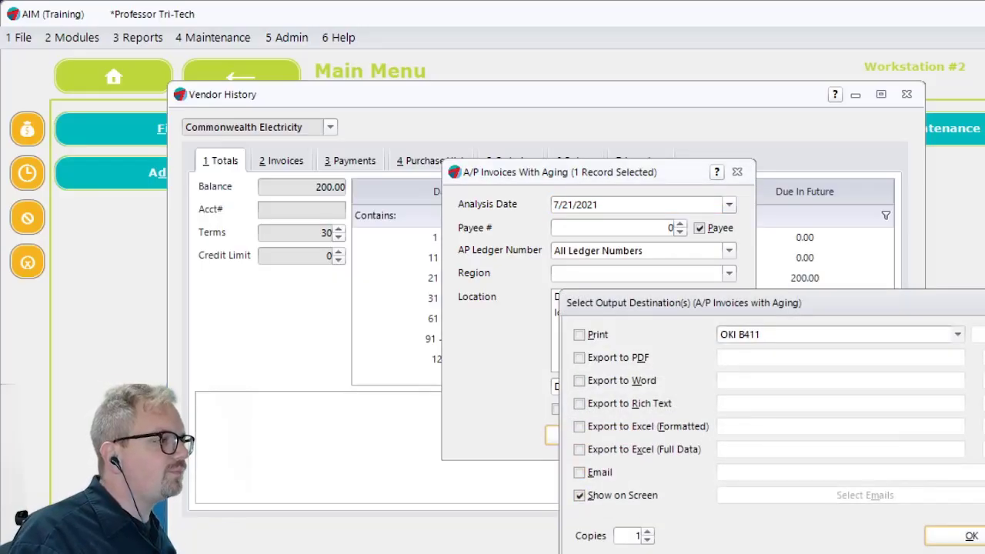
left_click(978, 543)
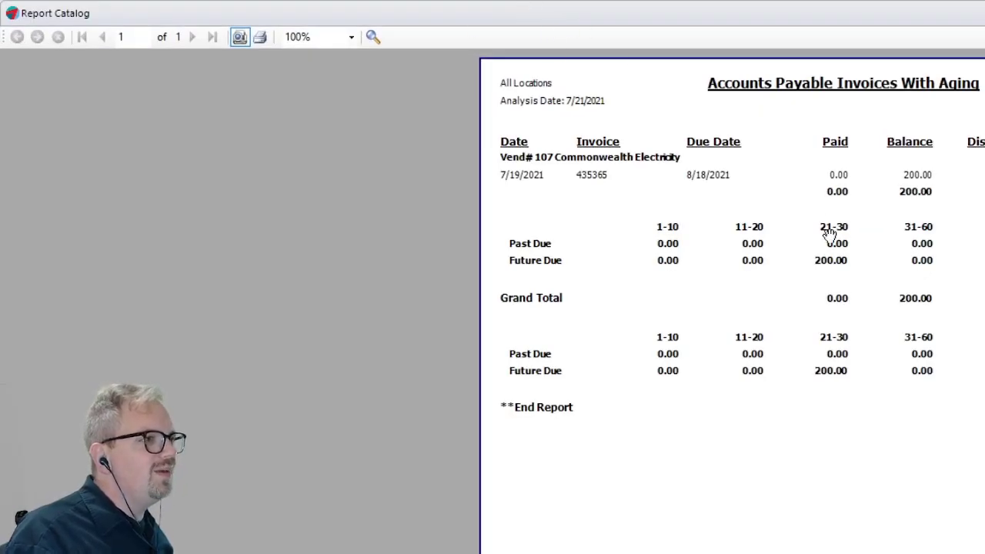
Enlarge the aging report until its full width is readable and examine Commonwealth Electricity's invoice, due date, balance and aging buckets.
left_click_drag(758, 22, 423, 44)
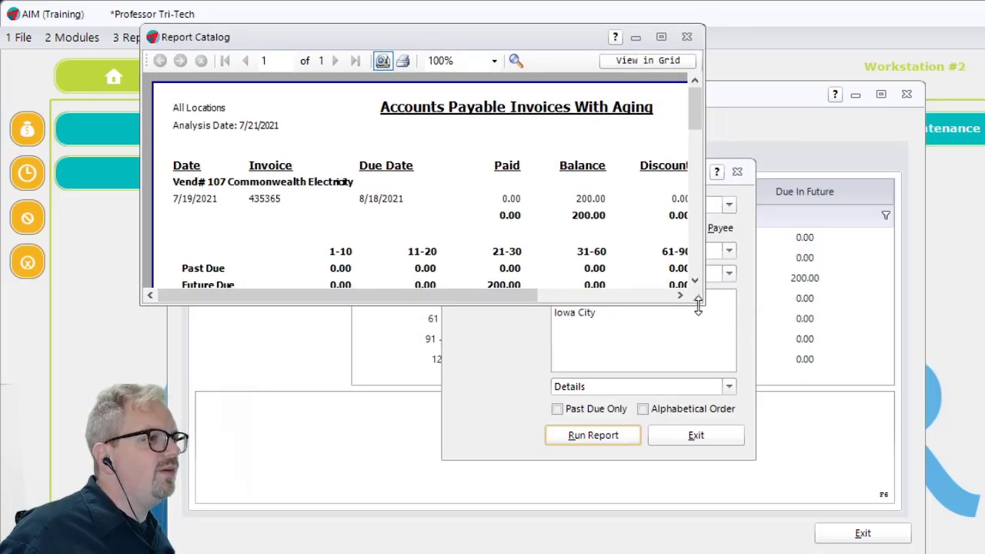
left_click_drag(699, 306, 708, 553)
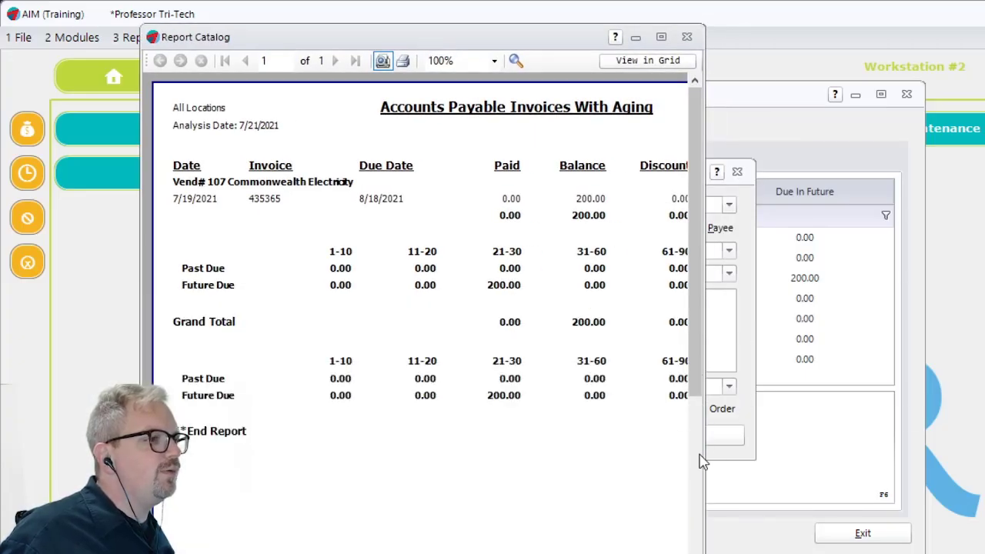
left_click_drag(704, 454, 984, 451)
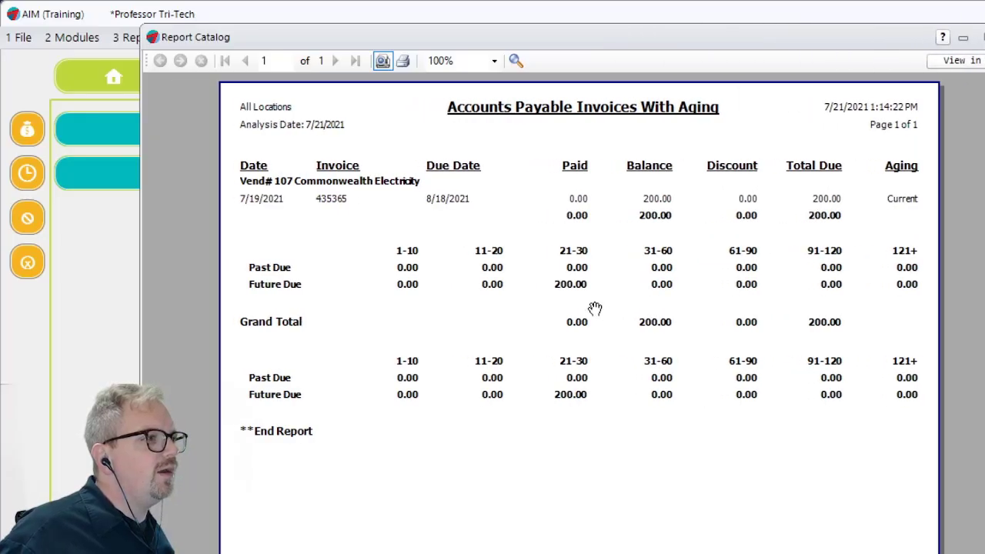
scroll(595, 308, "up", 2)
left_click_drag(311, 41, 202, 31)
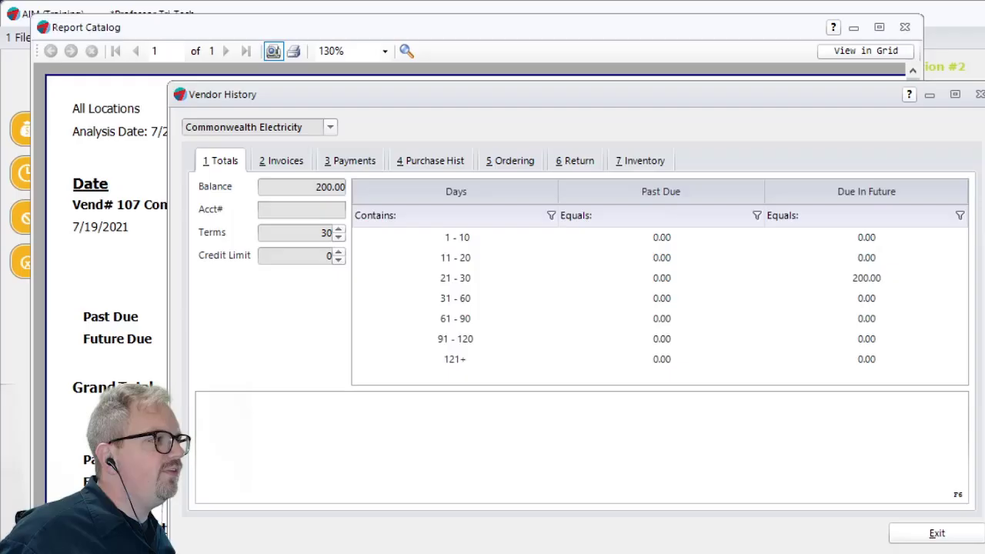
left_click_drag(984, 308, 984, 308)
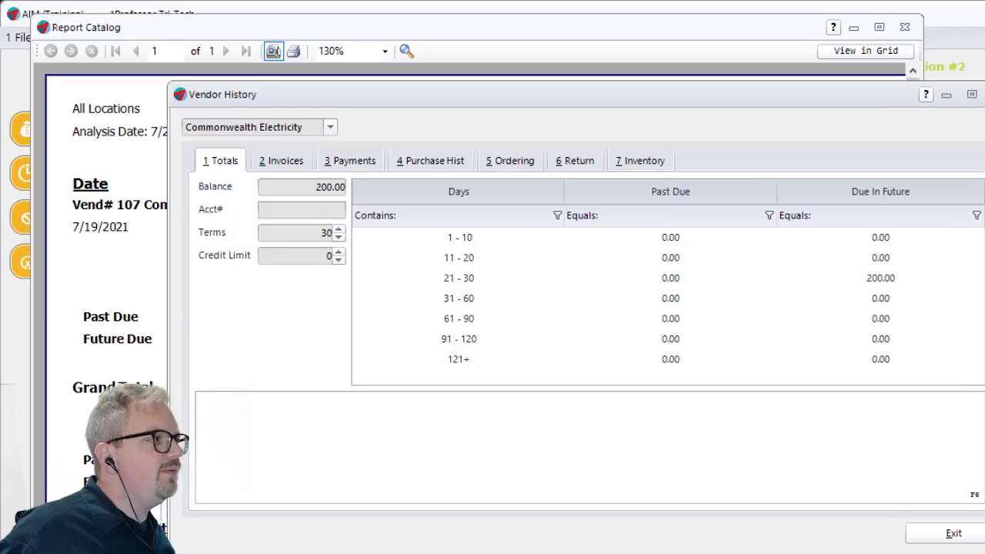
left_click(758, 41)
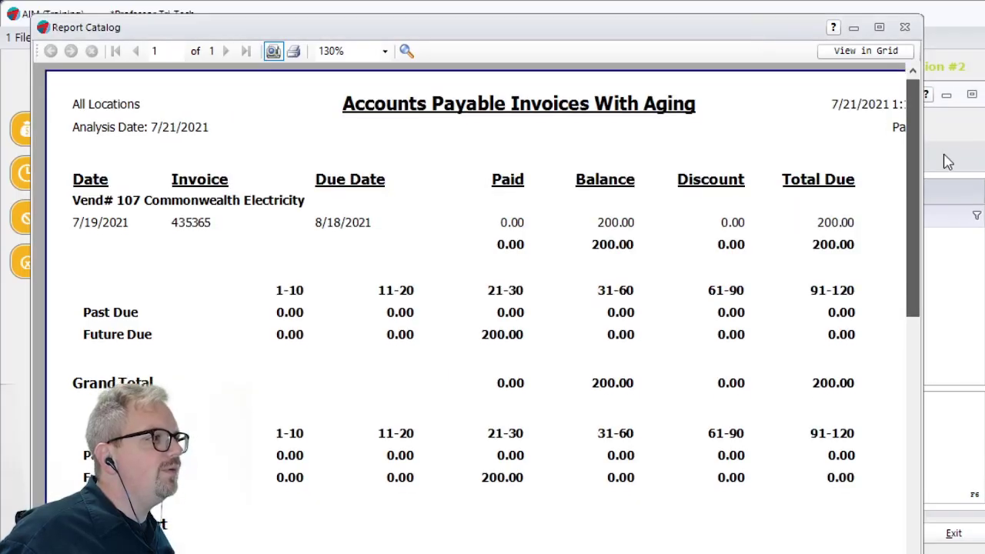
left_click_drag(922, 154, 981, 145)
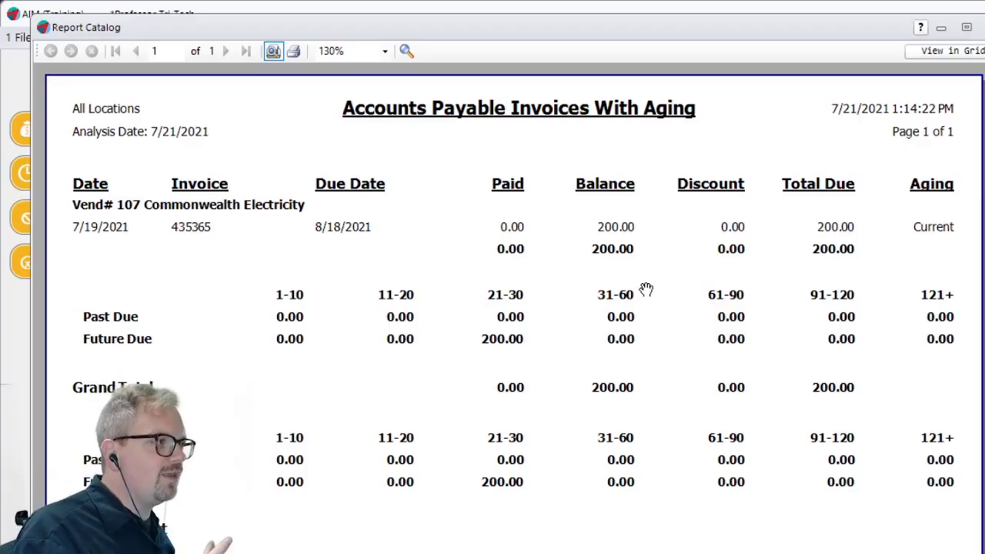
Close the aging report, its options and the Commonwealth Electricity vendor history.
key("Escape")
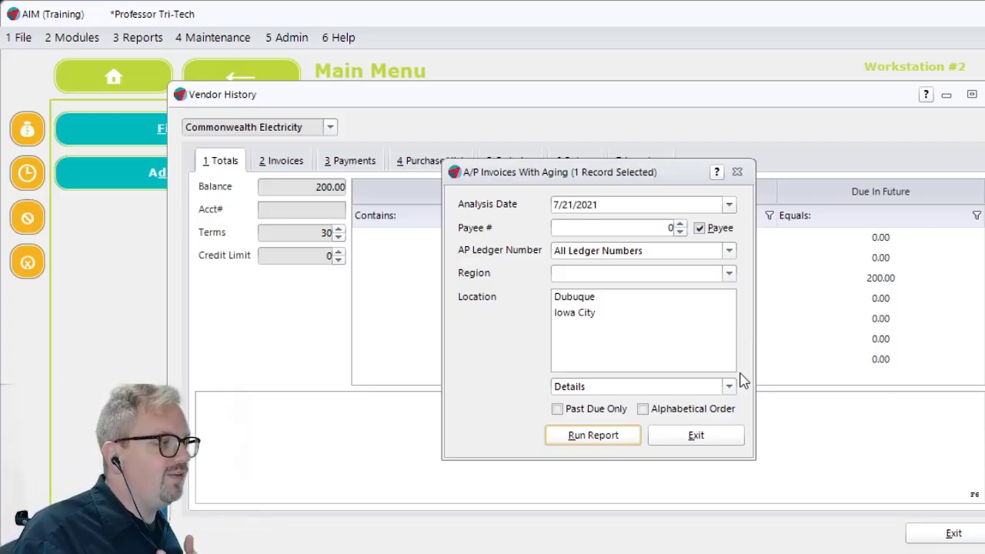
left_click(735, 445)
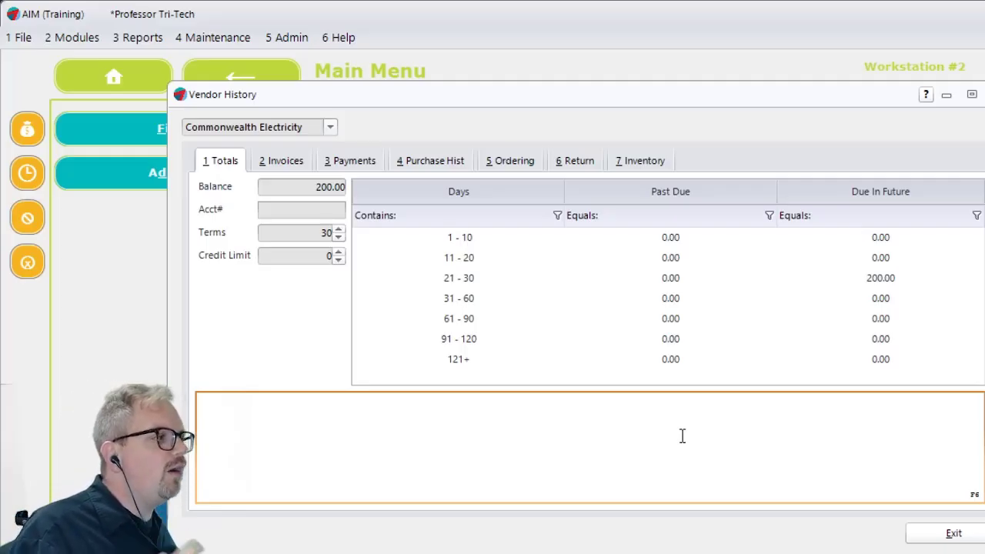
left_click(956, 535)
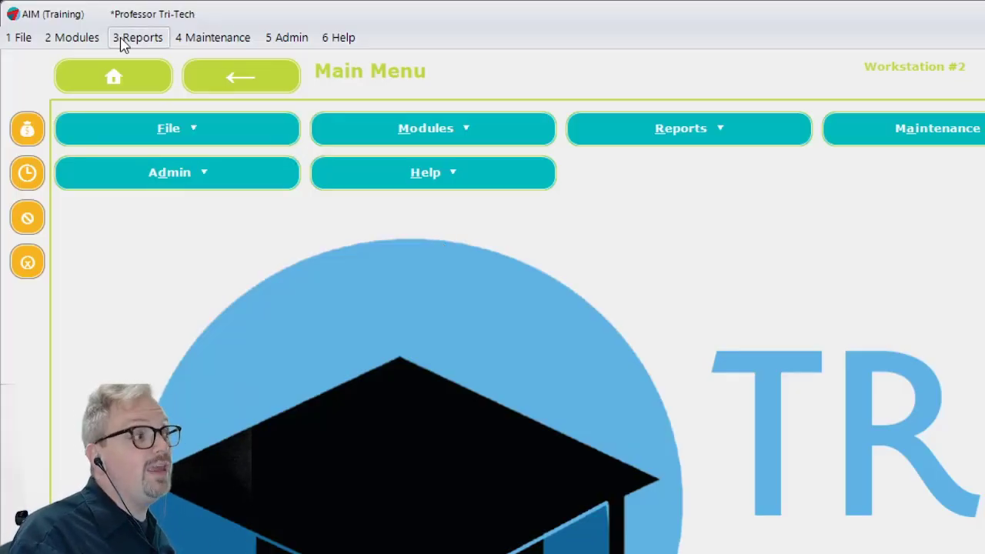
Start an A/P check disbursement for the vendor Commonwealth Electricity and move its window to uncover the payment details.
left_click(69, 40)
mouse_move(84, 254)
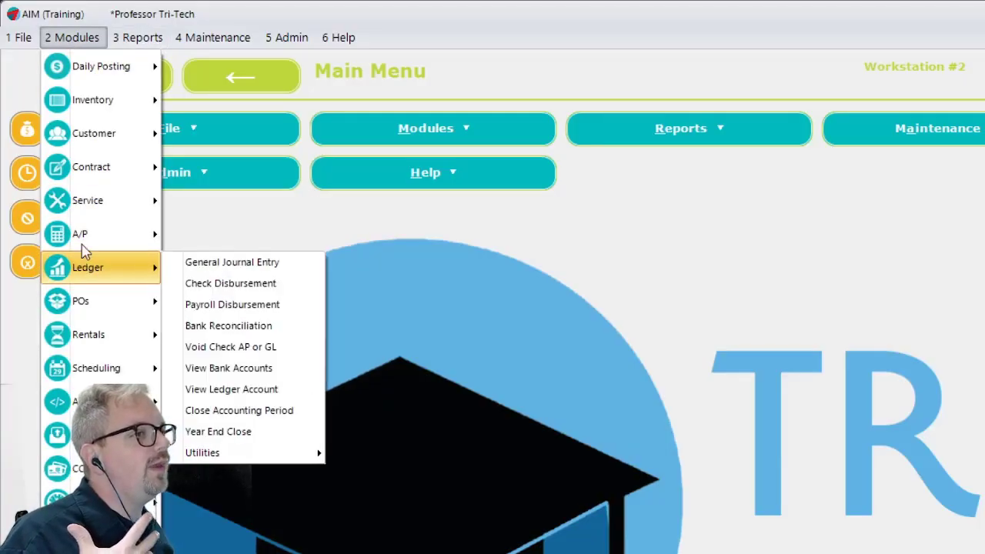
mouse_move(82, 236)
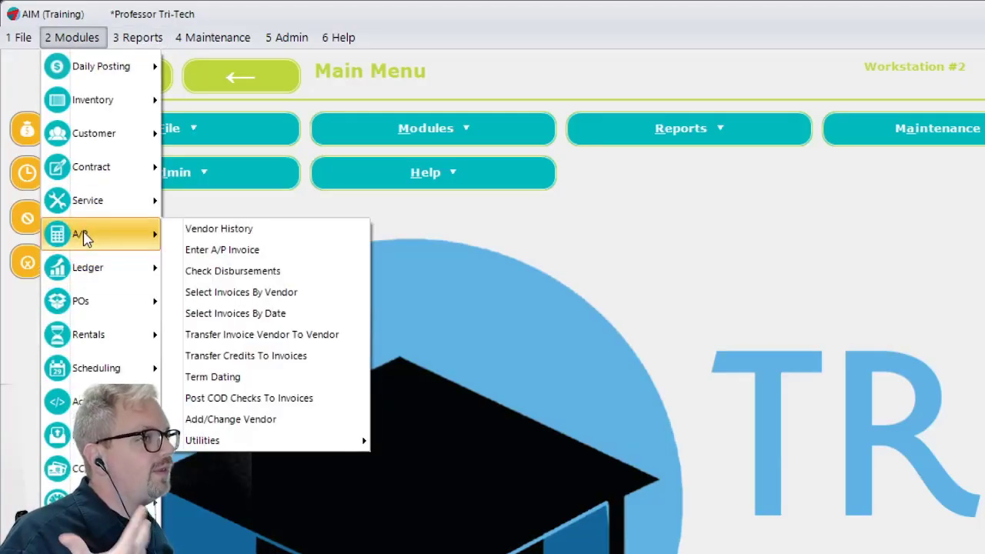
left_click(279, 273)
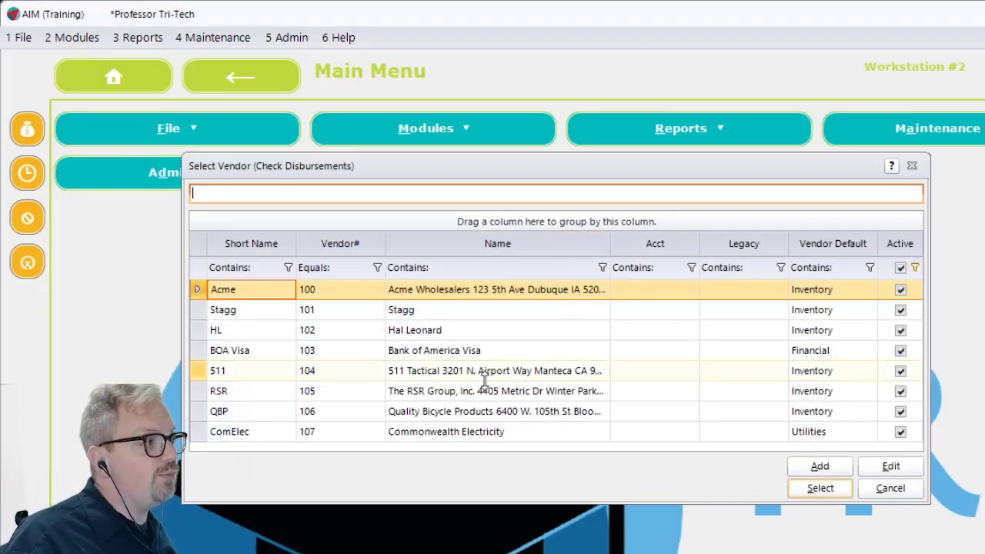
double_click(482, 434)
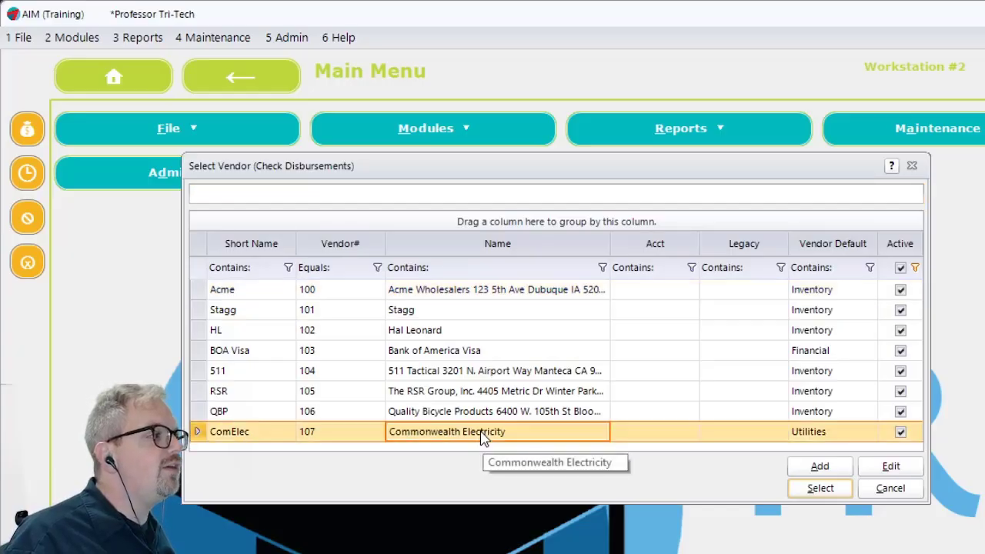
left_click_drag(818, 131, 359, 22)
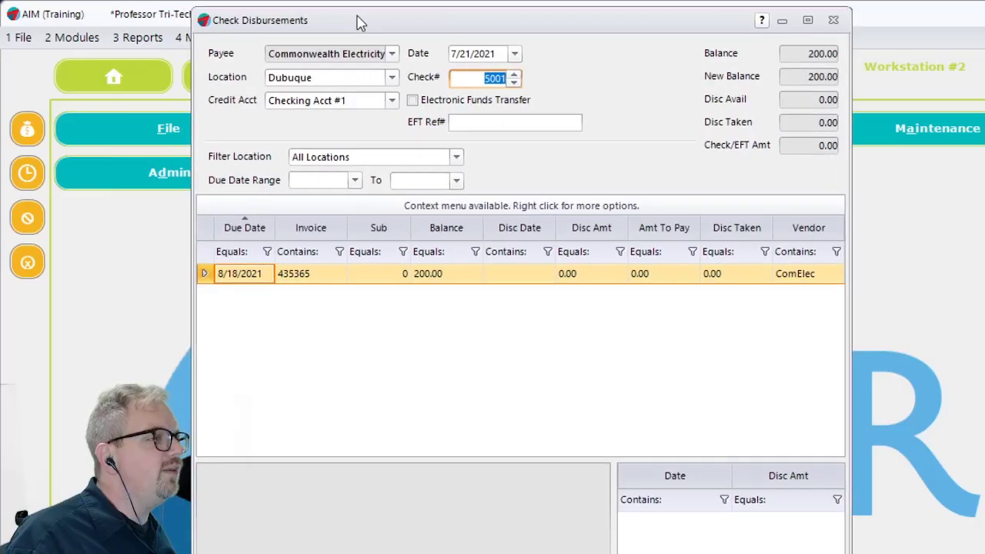
Choose Checking Acct #1 as the credit account and mark the payment as an electronic funds transfer with EFT reference 4545.
left_click(391, 102)
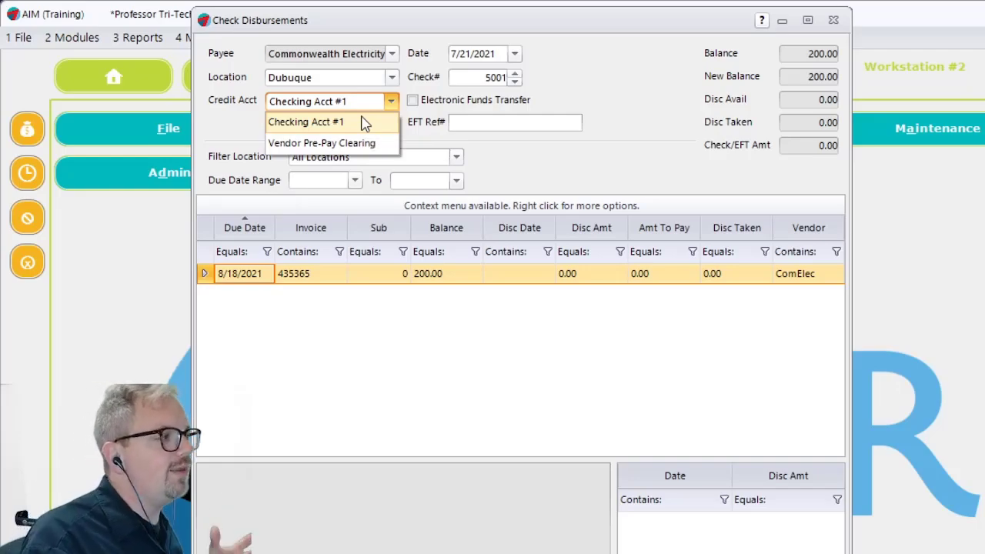
left_click(364, 124)
double_click(496, 78)
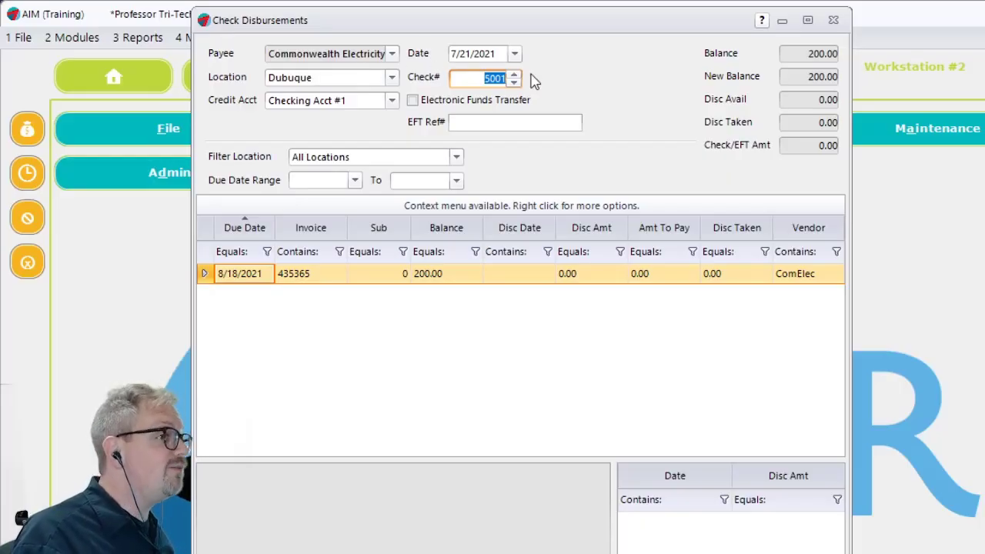
left_click(475, 54)
left_click(470, 79)
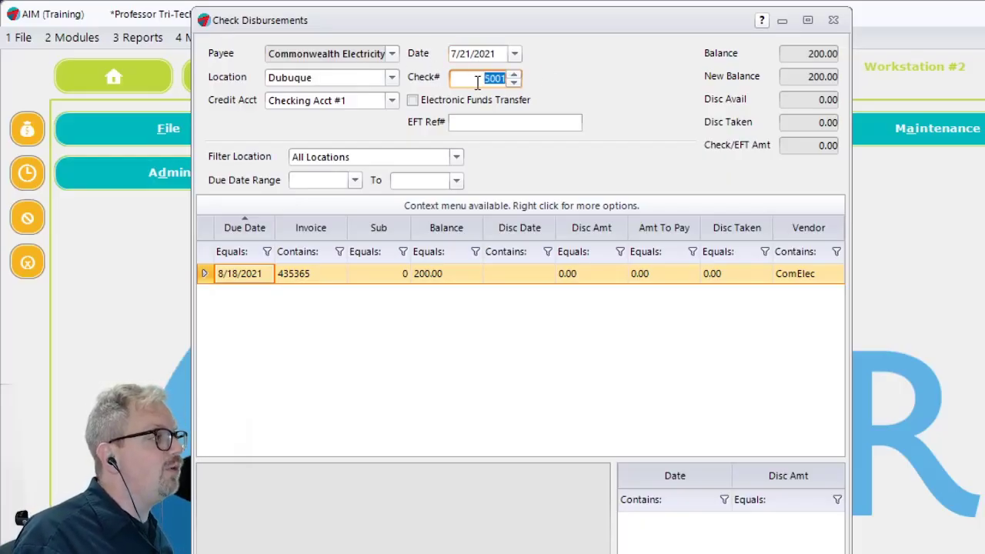
left_click(423, 101)
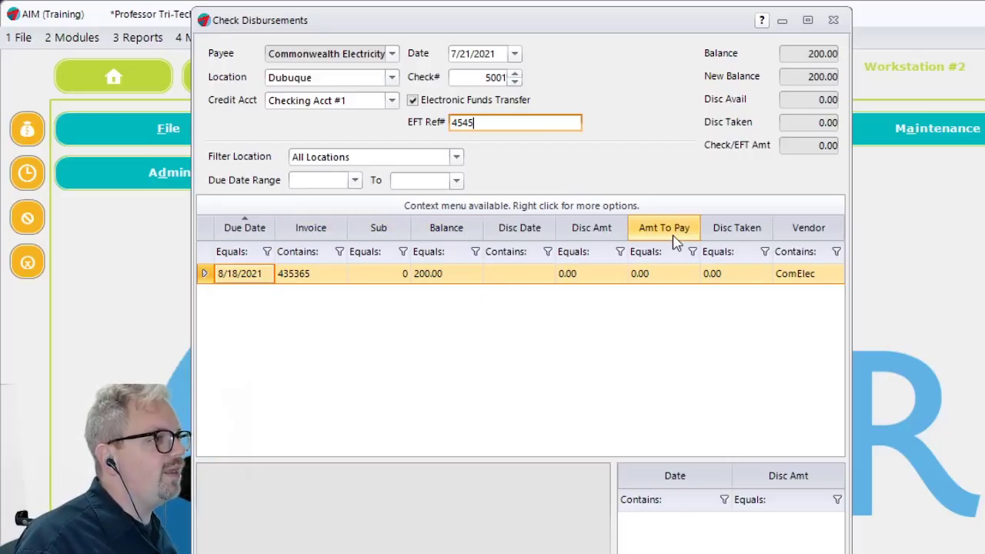
Apply an amount to pay of 200.00 to the electricity invoice, with no discount taken and no short pay.
double_click(599, 284)
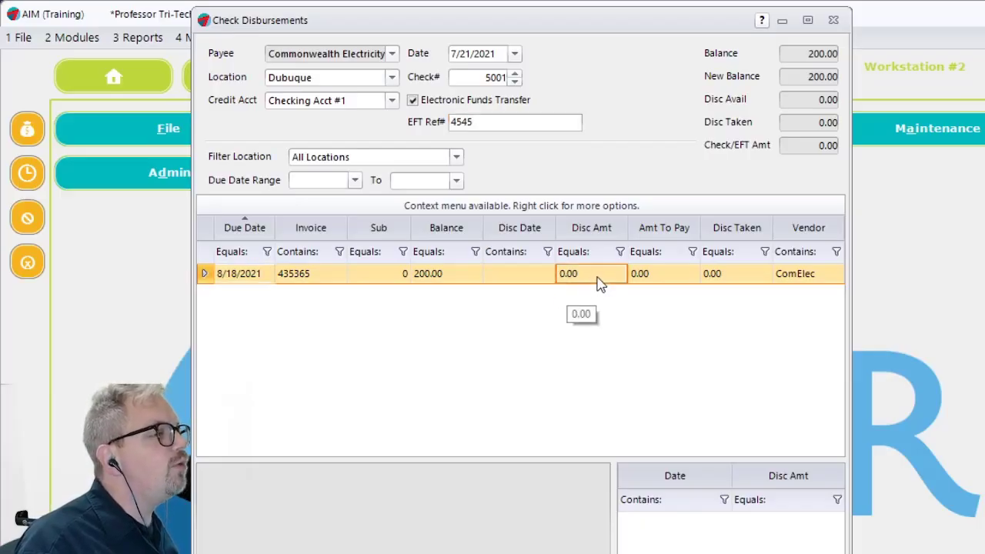
left_click_drag(651, 282, 631, 316)
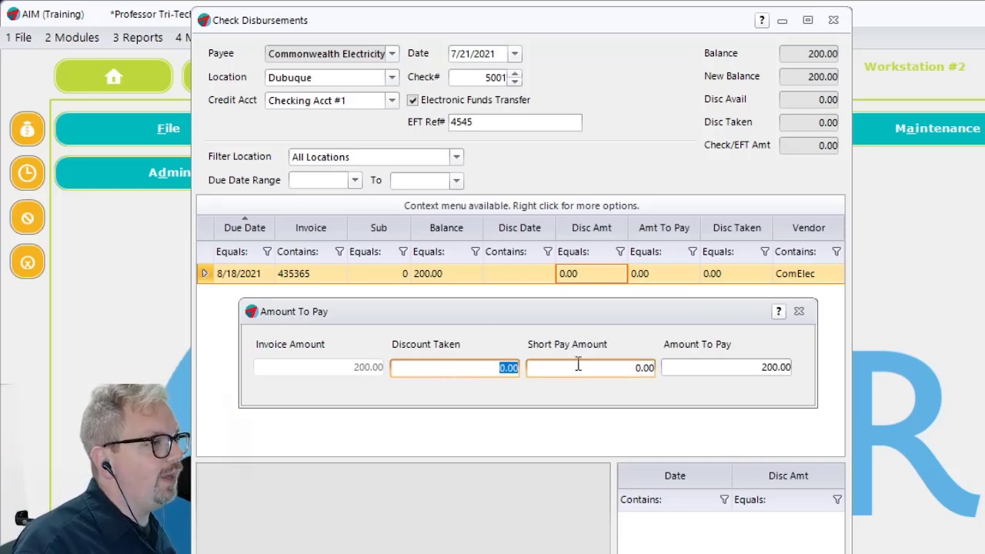
key("Tab")
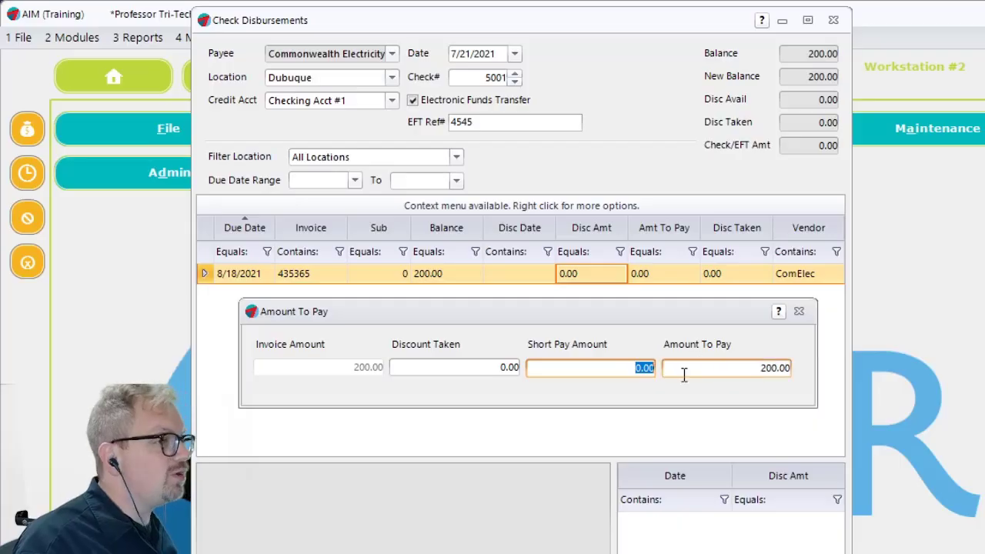
key("Tab")
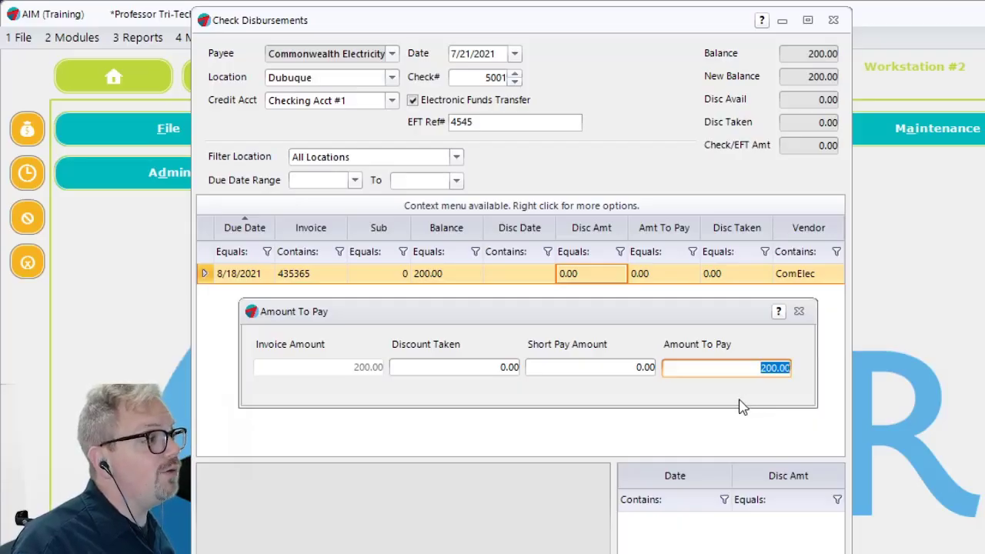
key("Return")
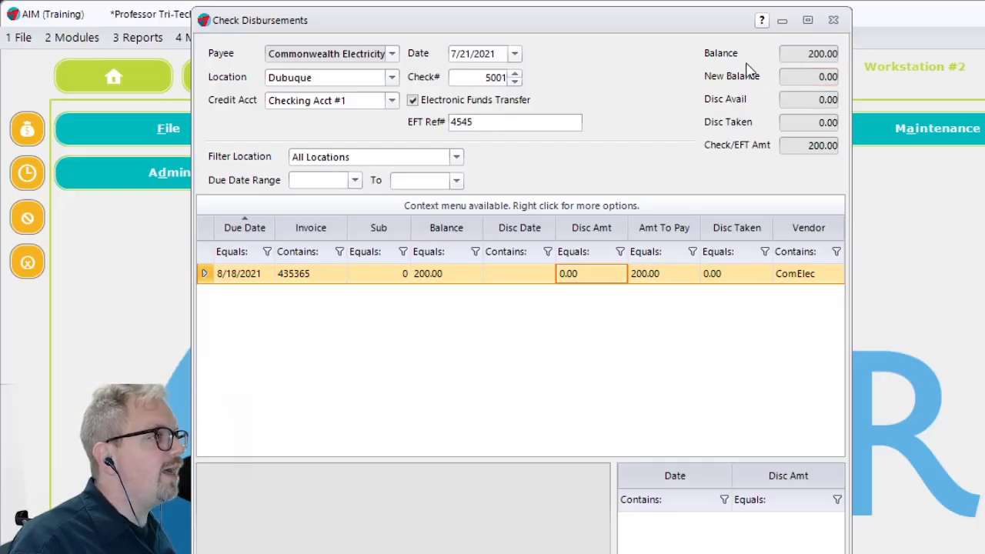
Check the disbursement's new balance, EFT amount and invoice list options, and close the check disbursement.
left_click(798, 77)
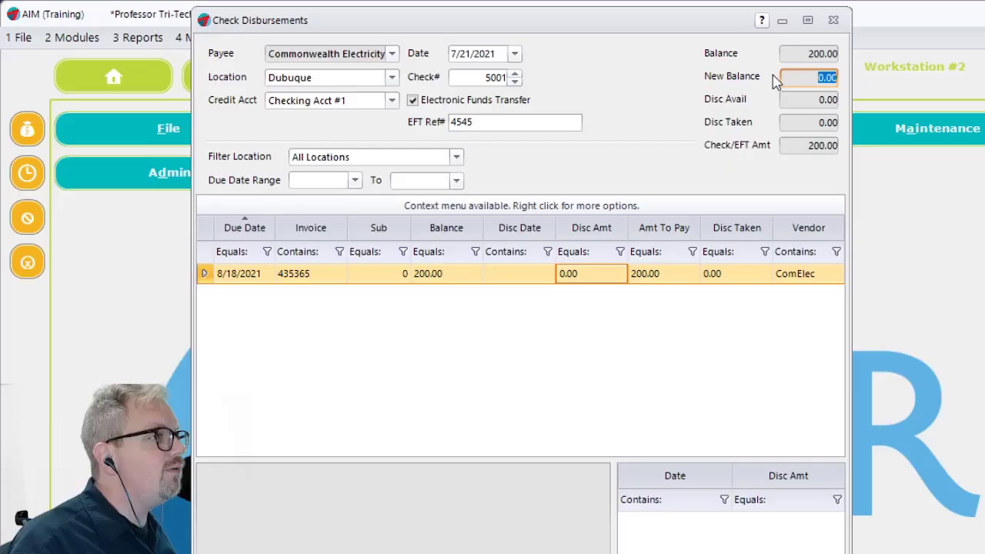
left_click(805, 146)
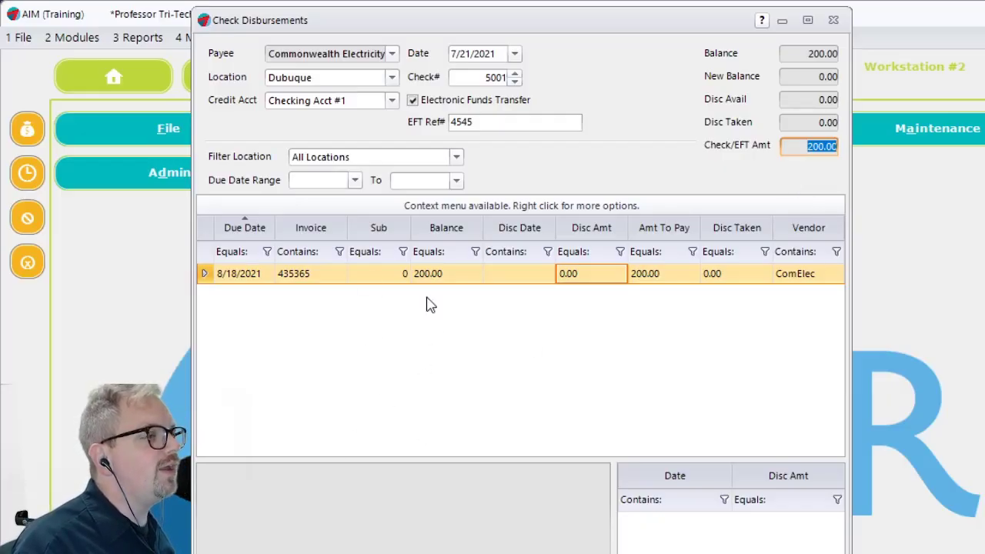
right_click(453, 311)
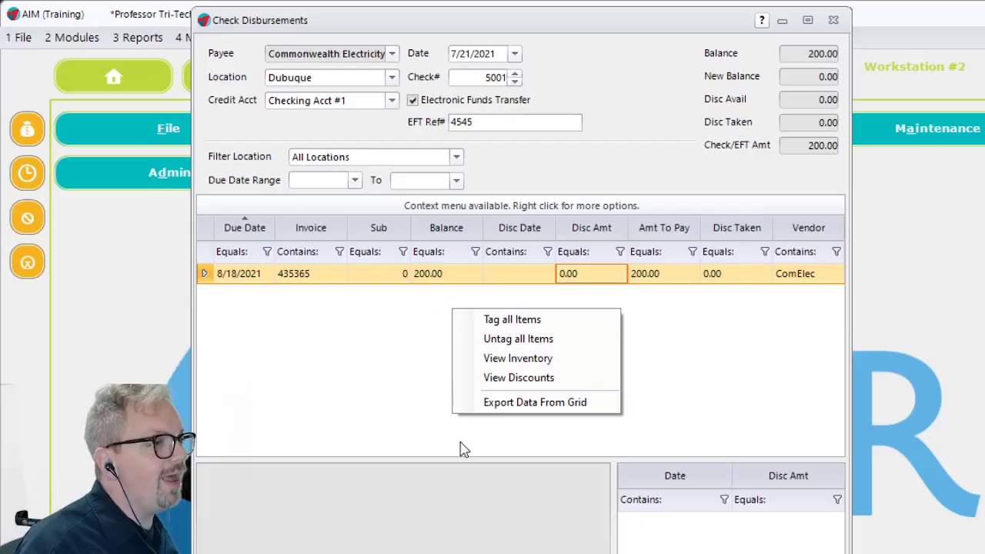
left_click(801, 412)
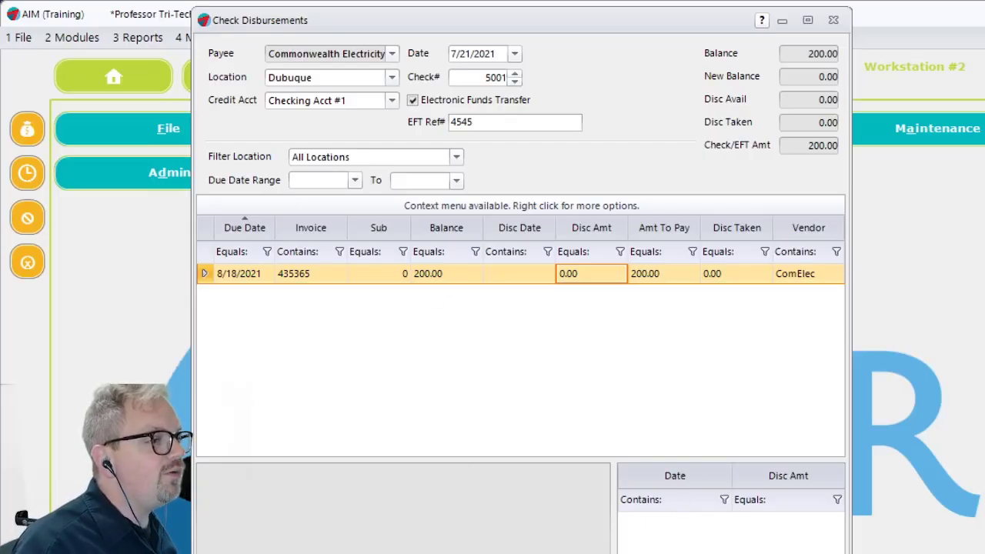
key("Escape")
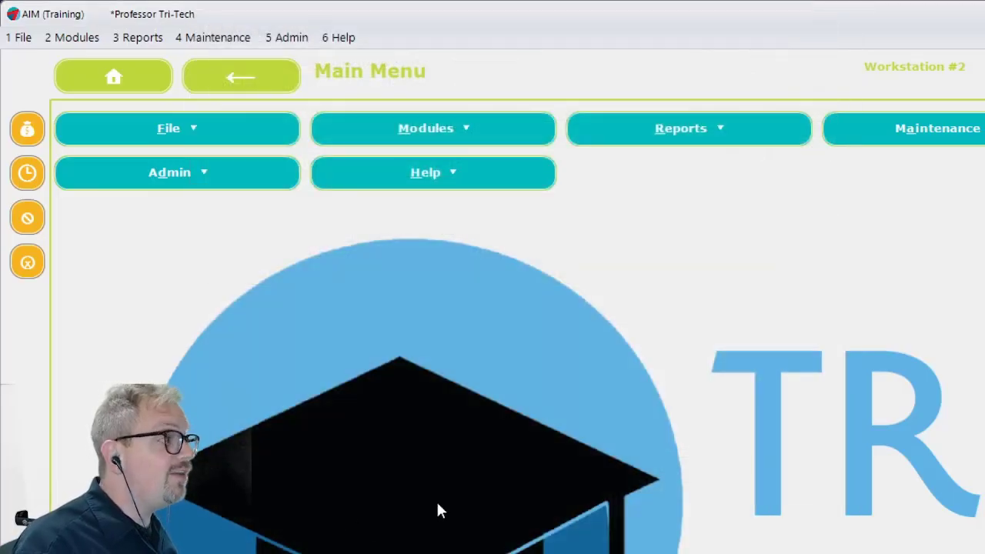
Open the A/P vendor history for Commonwealth Electricity and move its window to show all of its details.
left_click(72, 38)
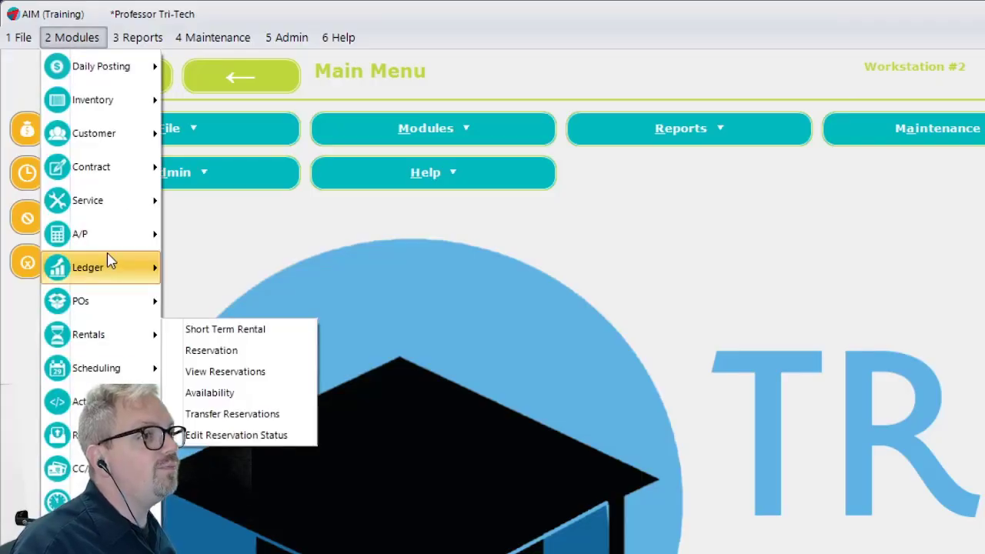
mouse_move(116, 234)
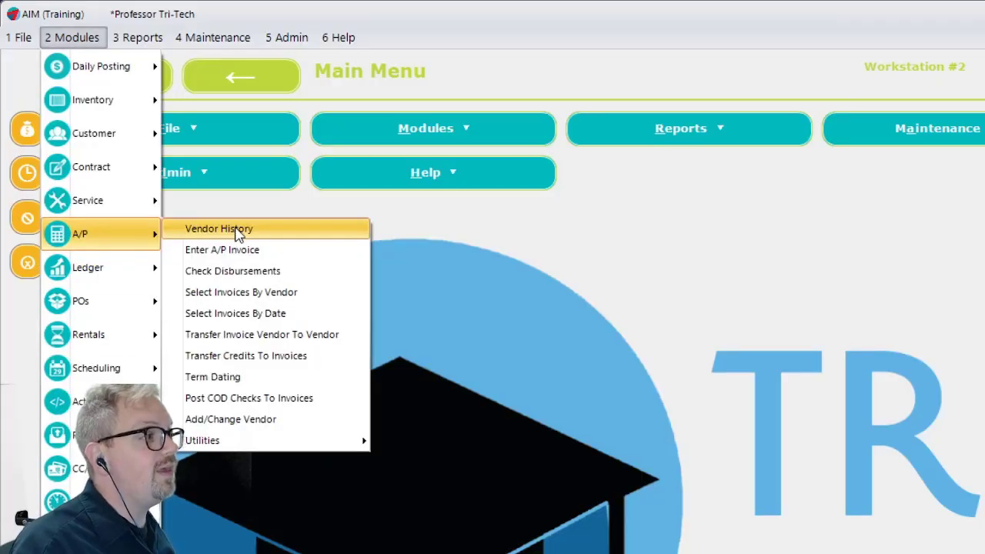
left_click(237, 230)
double_click(487, 440)
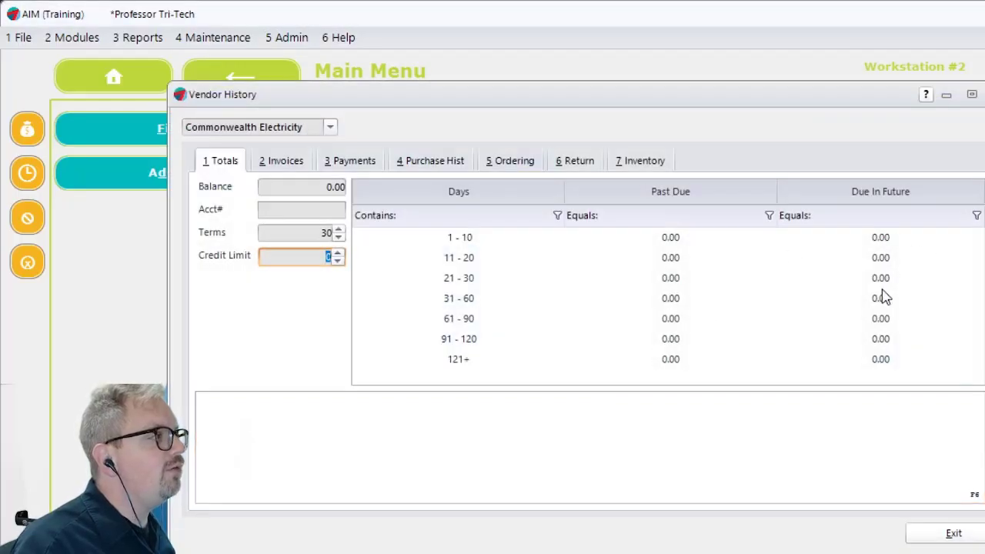
left_click_drag(632, 104, 569, 102)
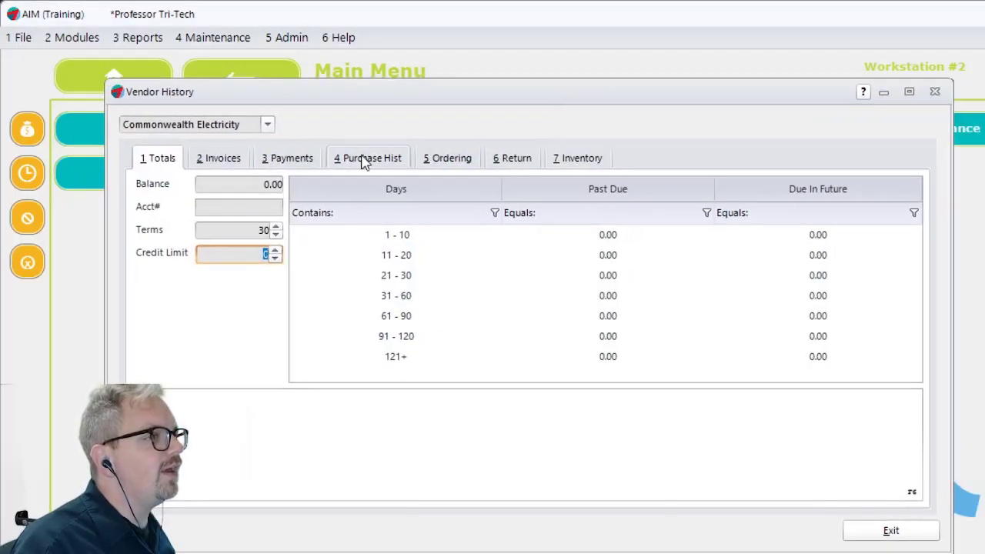
Show all of the vendor's invoices, review its payments, and close the vendor history.
left_click(222, 159)
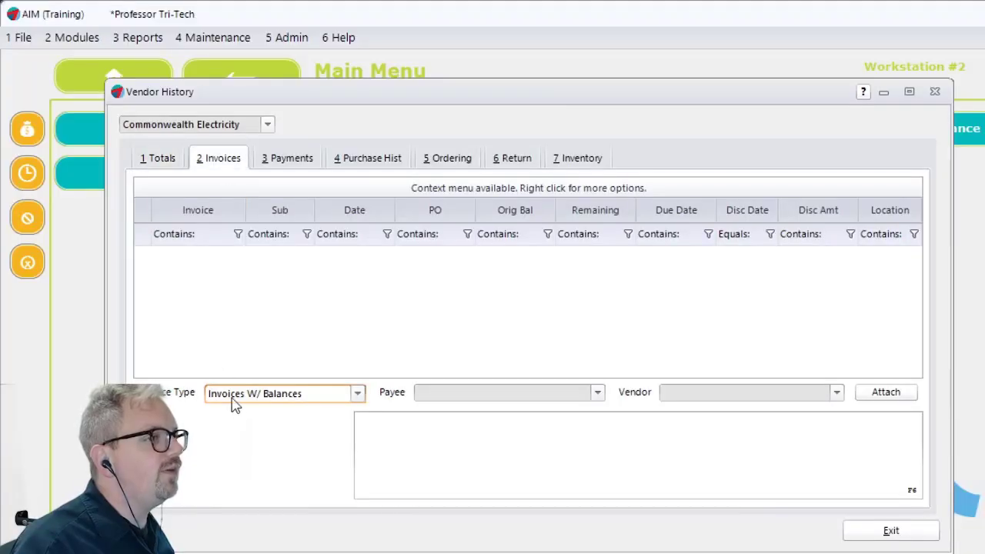
left_click(231, 398)
left_click(233, 412)
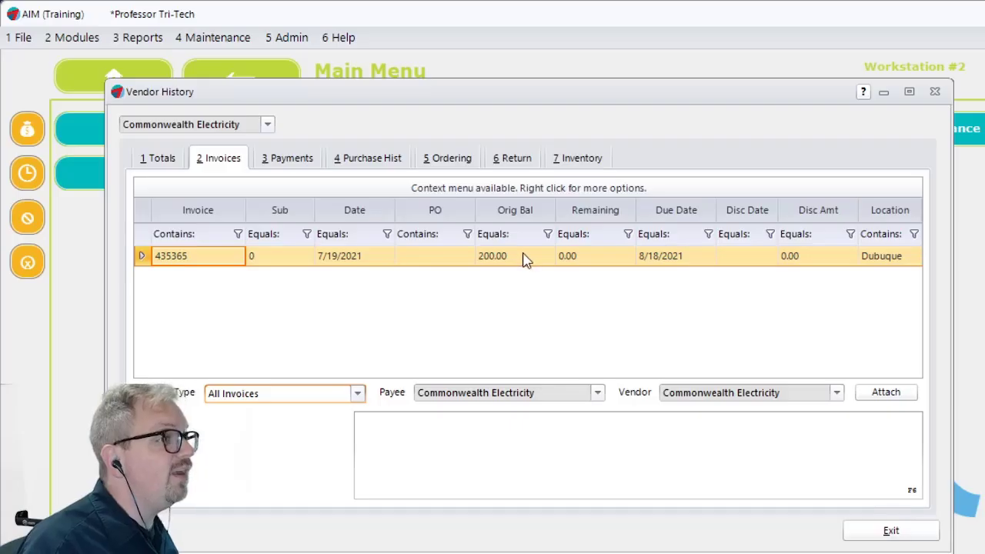
left_click(296, 161)
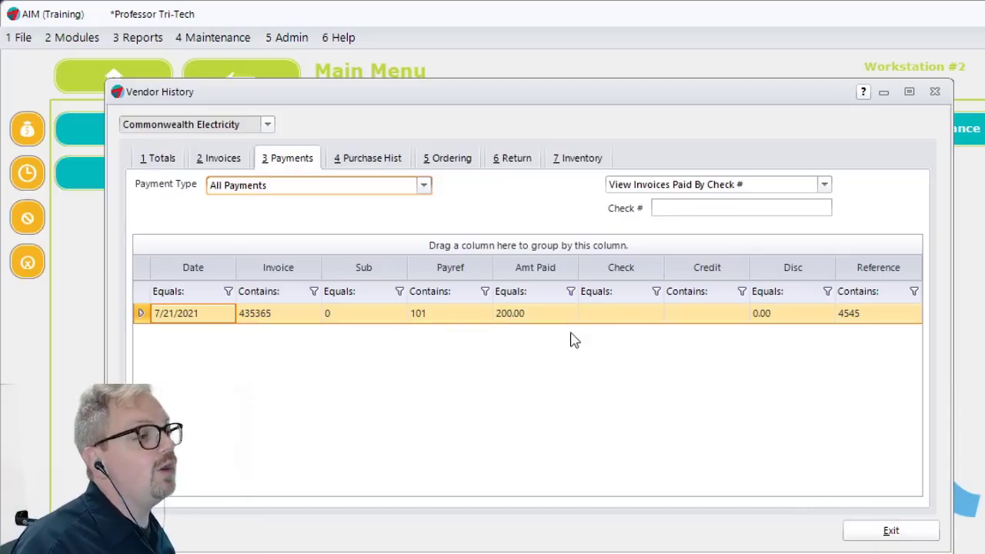
left_click(917, 538)
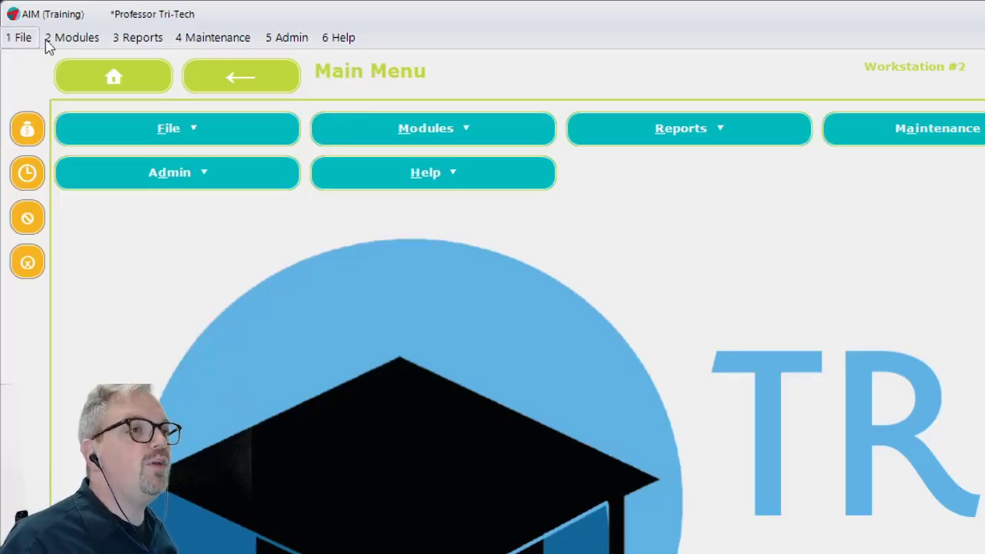
Start a new A/P invoice for the vendor Acme Wholesalers.
left_click(72, 38)
mouse_move(110, 159)
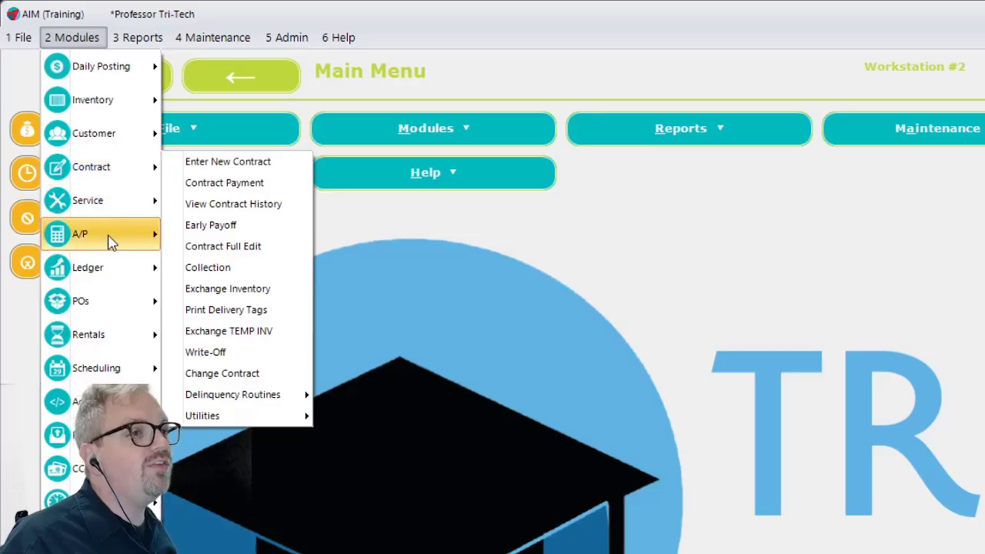
mouse_move(111, 237)
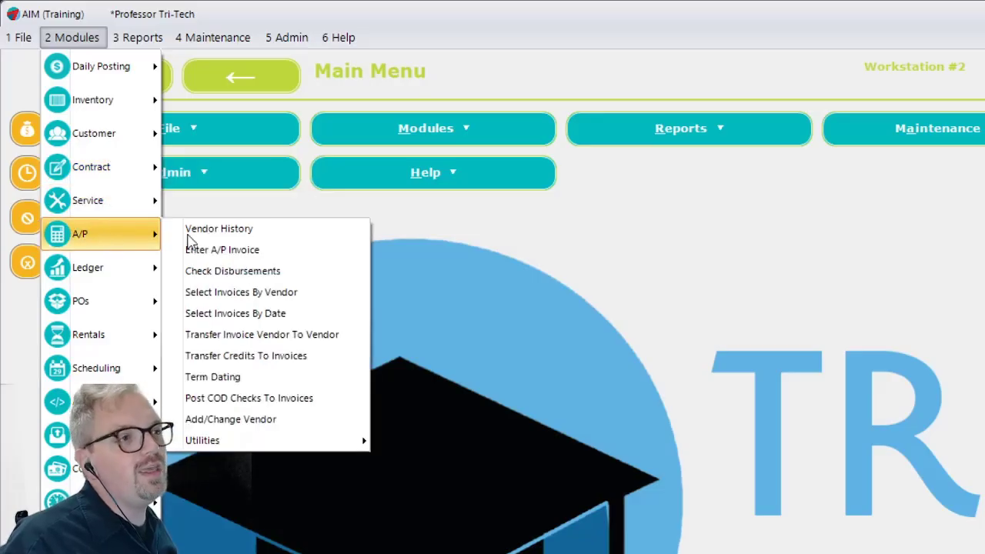
left_click(248, 251)
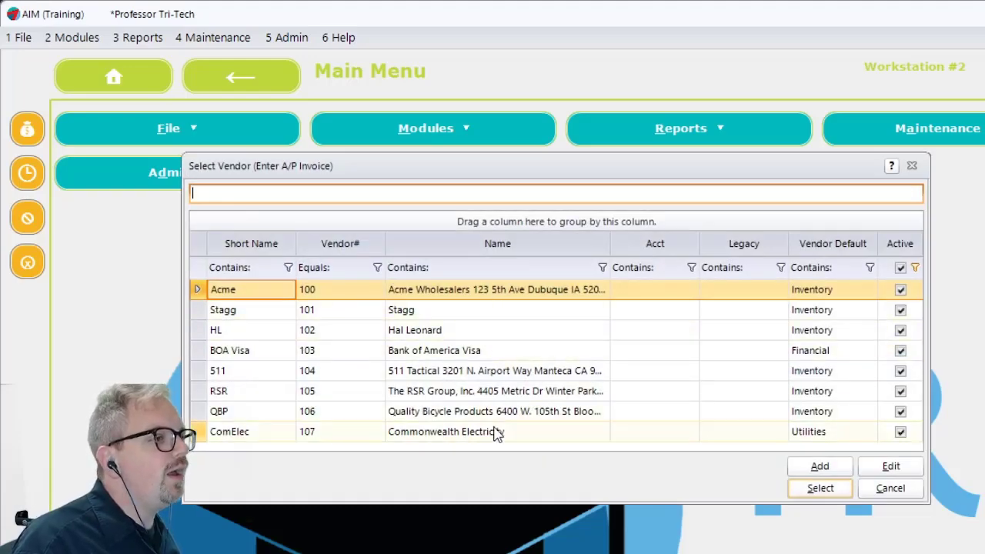
double_click(425, 294)
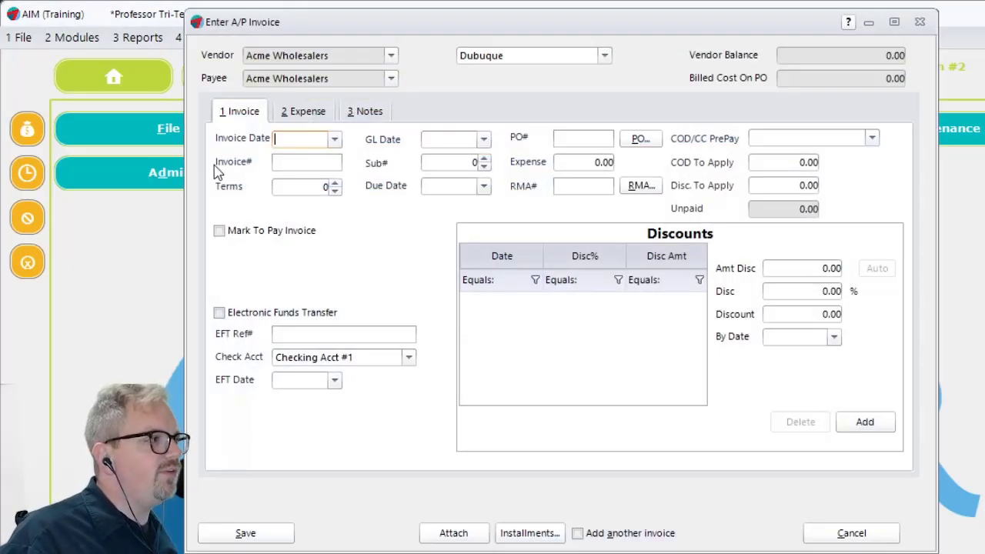
Date the Acme Wholesalers invoice 7/21/2021 and give it invoice number 435363.
type("7/21/2021")
key("Tab")
type("435363")
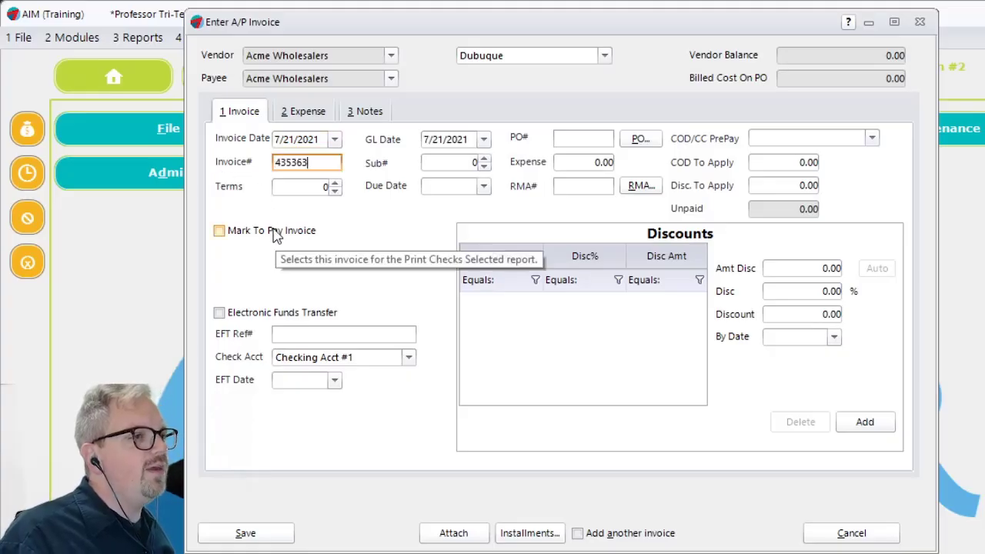
key("Tab")
key("Tab")
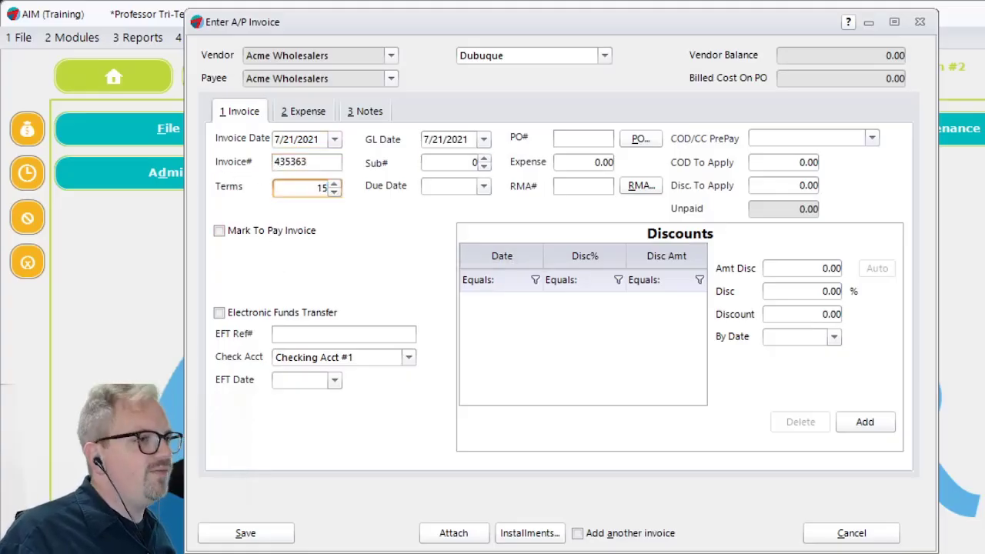
Set the invoice's terms to 15 days and its expense amount to 300.
type("15")
key("Tab")
key("Tab")
key("Tab")
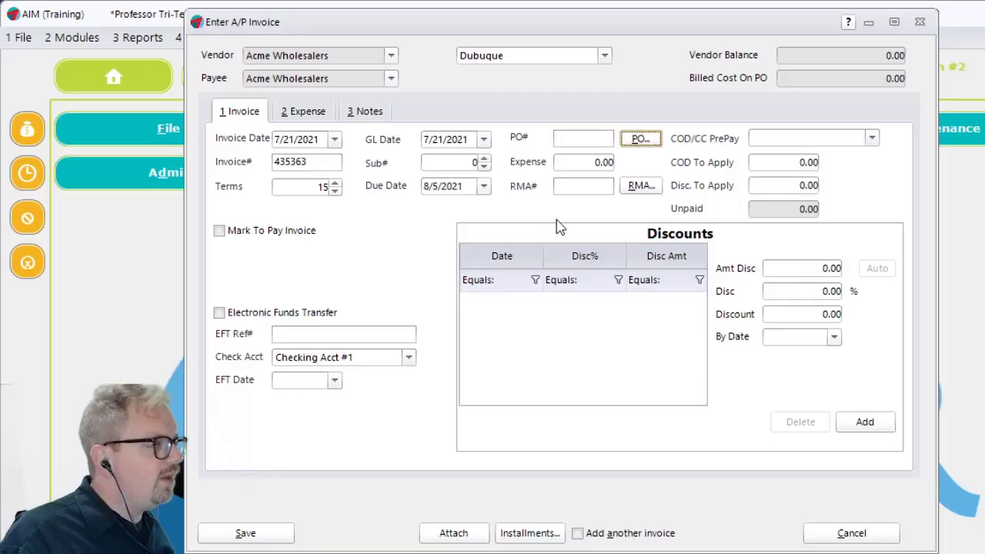
key("Tab")
type("300")
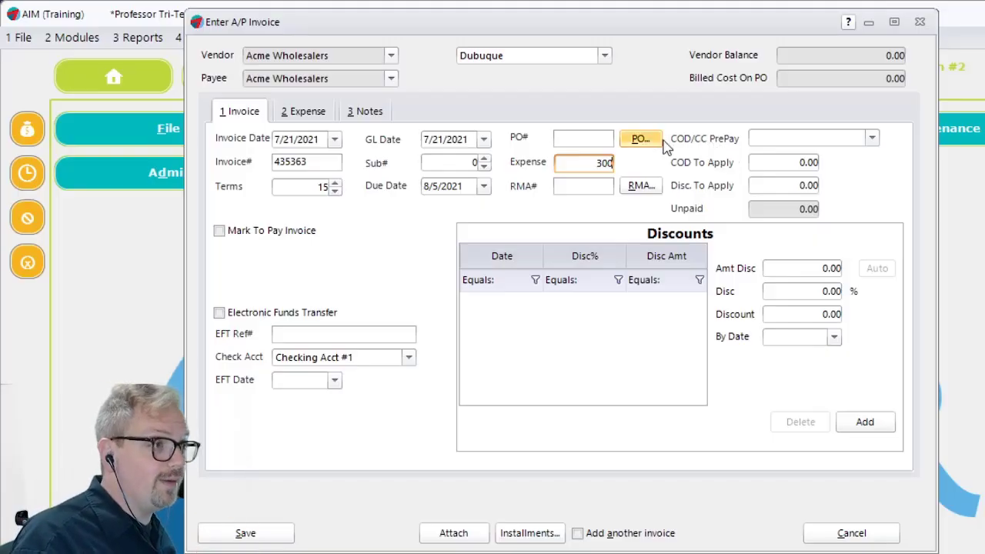
Expense 250 of the invoice to ledger account 201-98 Inv Recvd Pending Invoice and check the total expensed and total left.
left_click(312, 114)
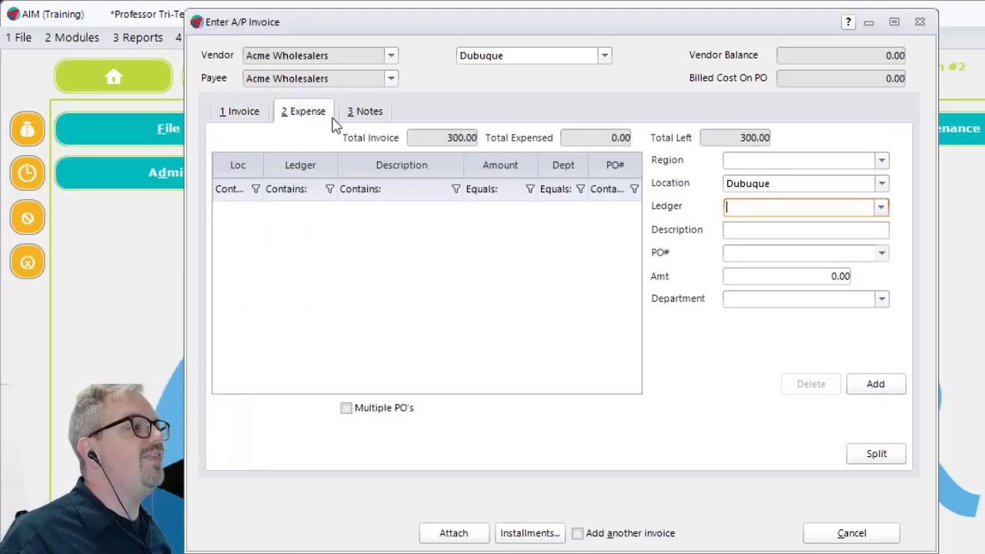
left_click(879, 206)
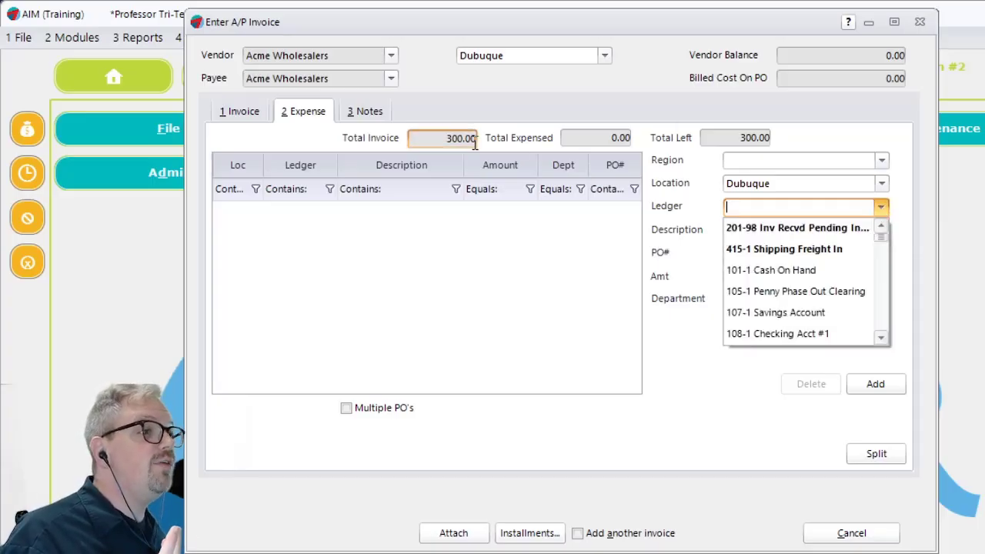
left_click(754, 231)
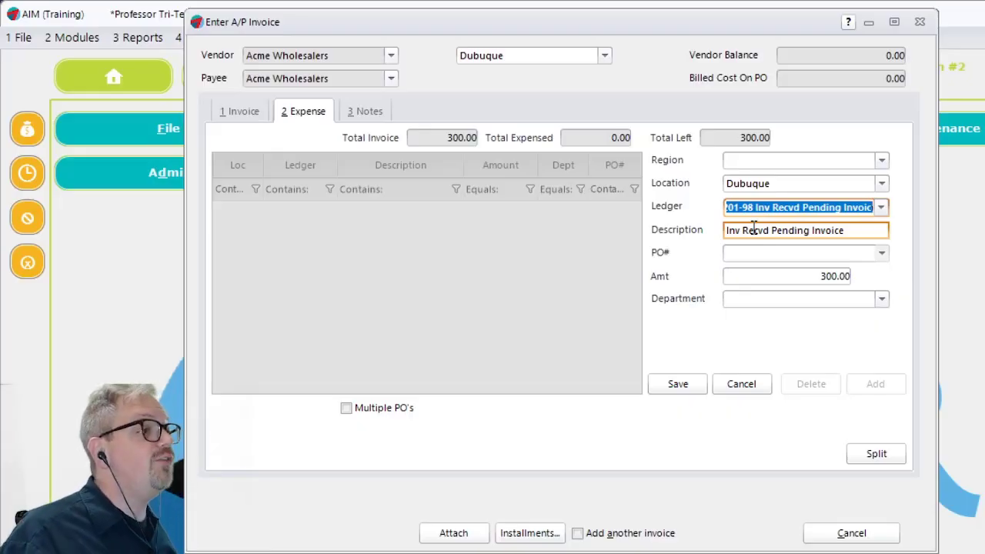
left_click(813, 279)
left_click_drag(814, 279, 877, 283)
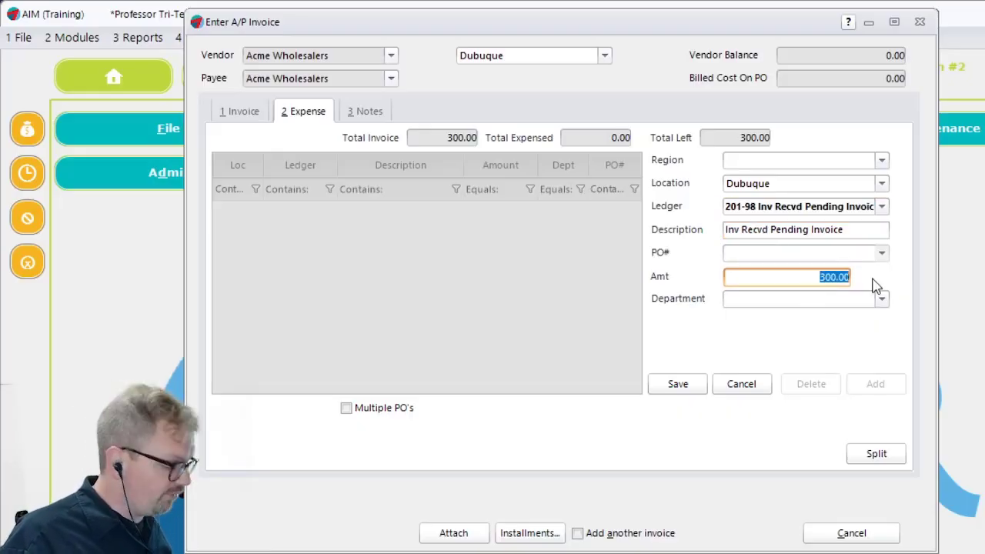
type("250")
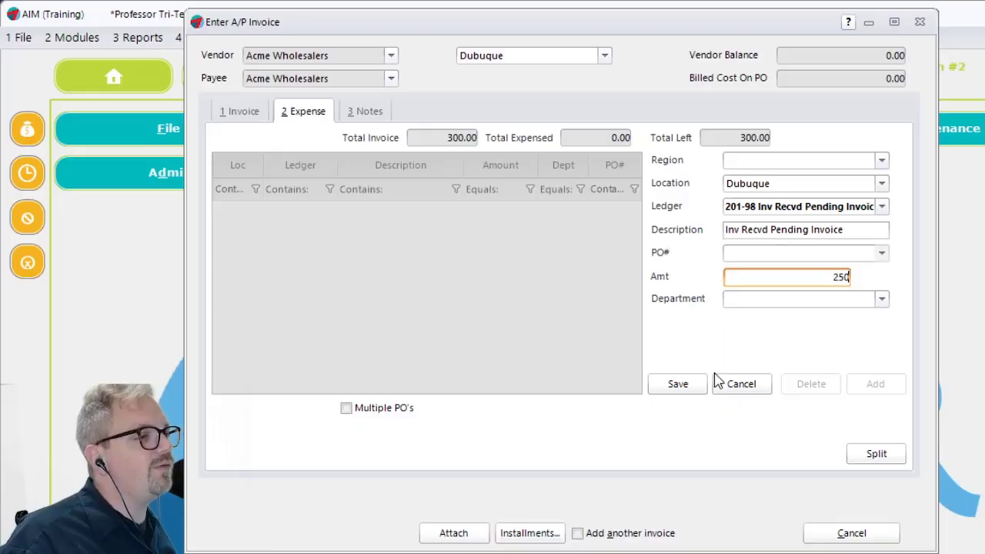
left_click(680, 387)
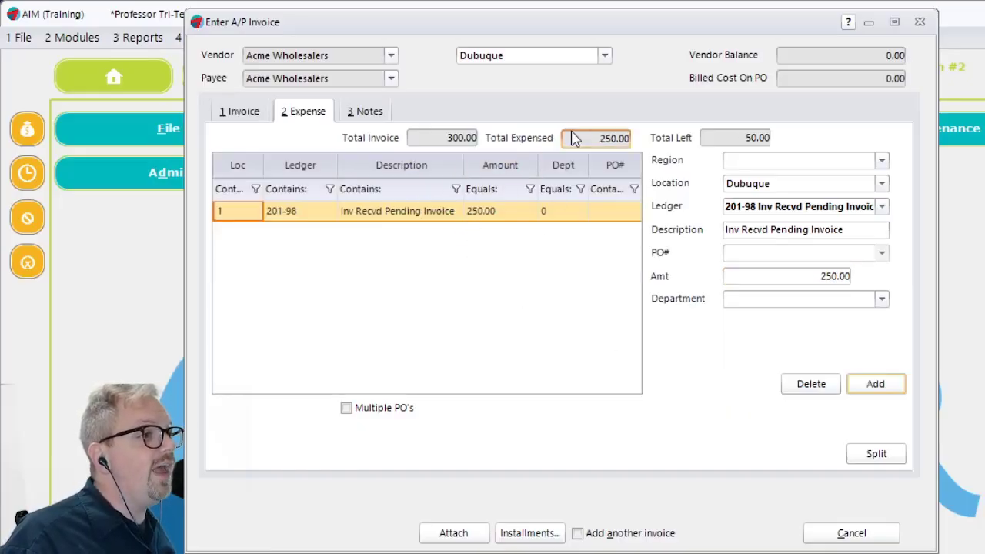
left_click_drag(573, 138, 659, 137)
left_click(762, 138)
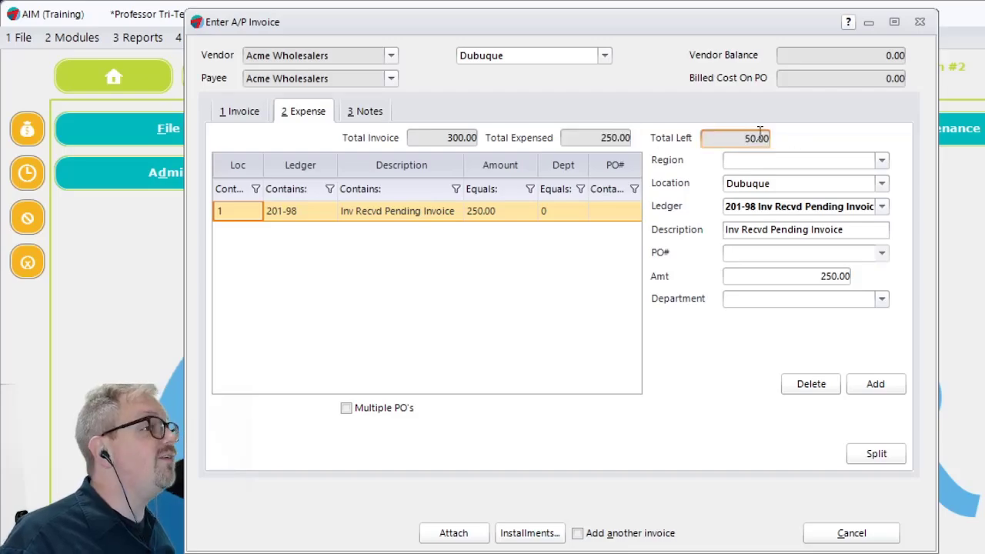
left_click_drag(760, 137, 780, 137)
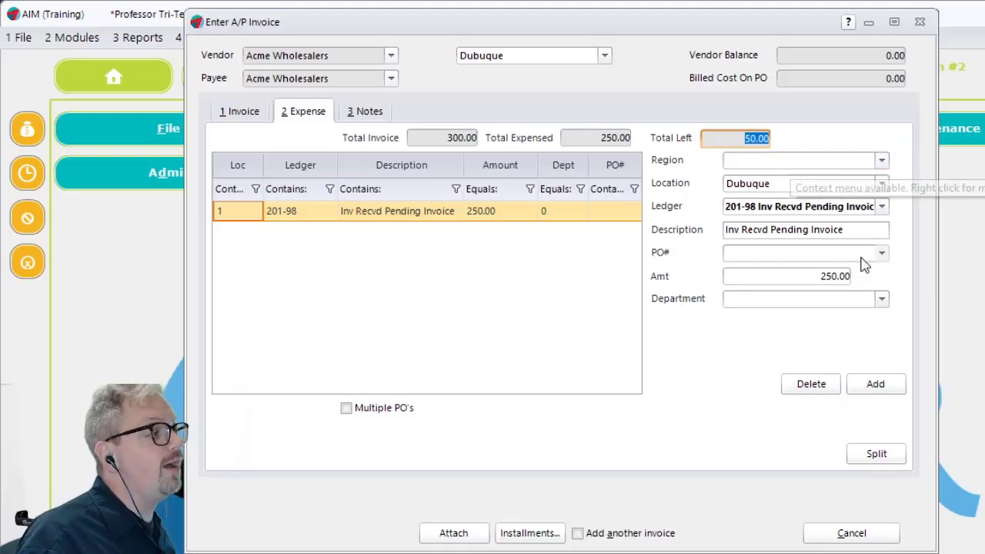
Add an expense line of 50.00 to ledger account 415-1 Shipping Freight In, check the total left, and save the invoice.
left_click(876, 384)
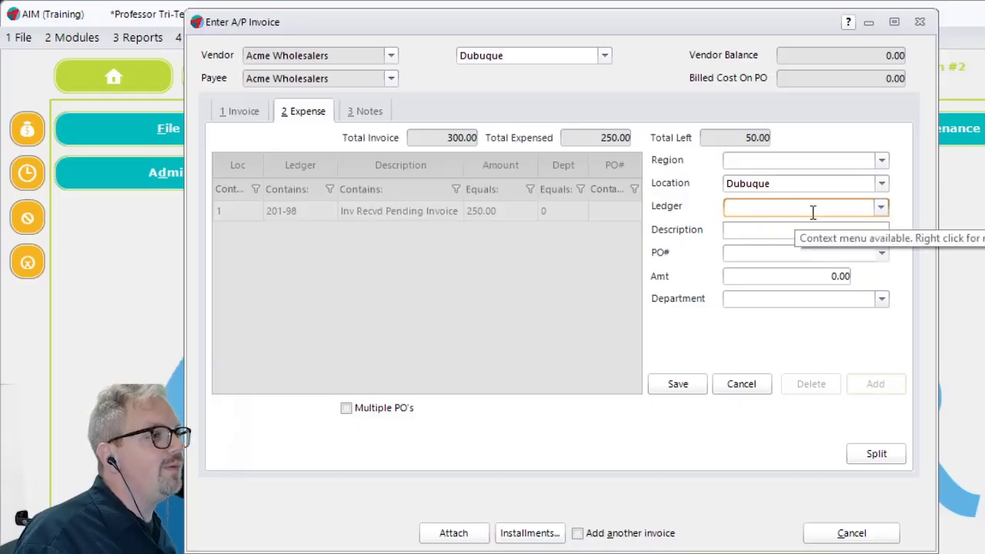
left_click(880, 206)
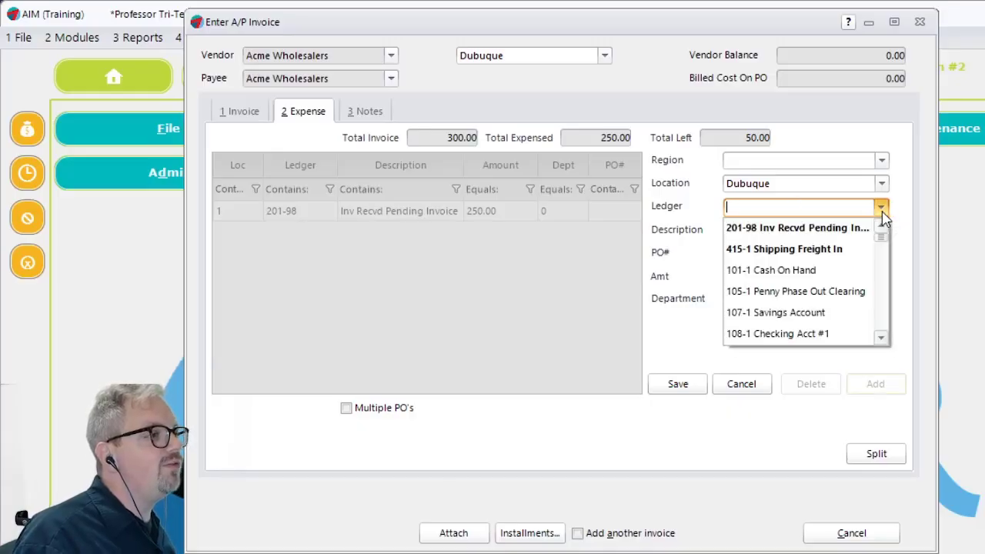
left_click(822, 249)
left_click(860, 280)
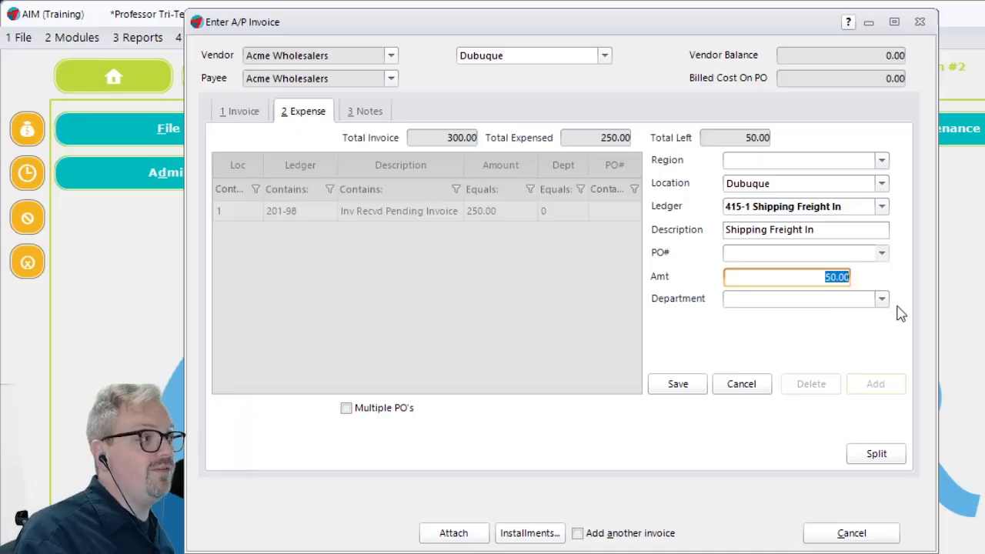
left_click(677, 384)
left_click(738, 137)
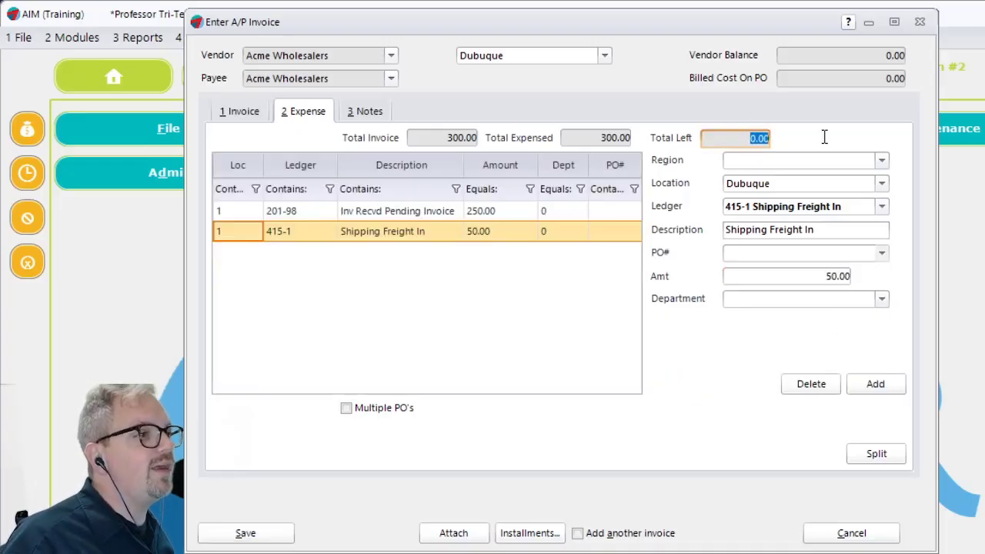
left_click(235, 531)
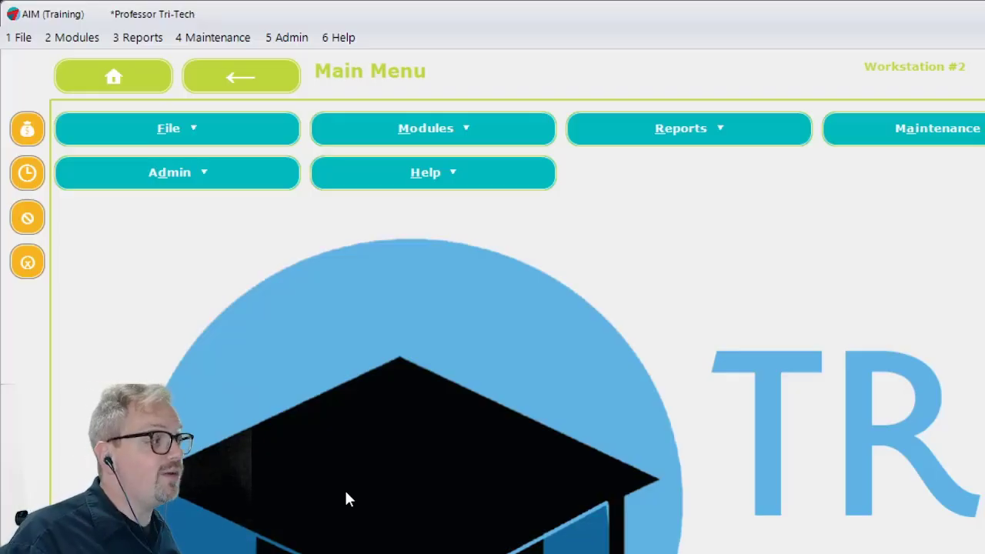
List the open invoices of vendor Acme Wholesalers with Select Invoices By Vendor.
left_click(90, 42)
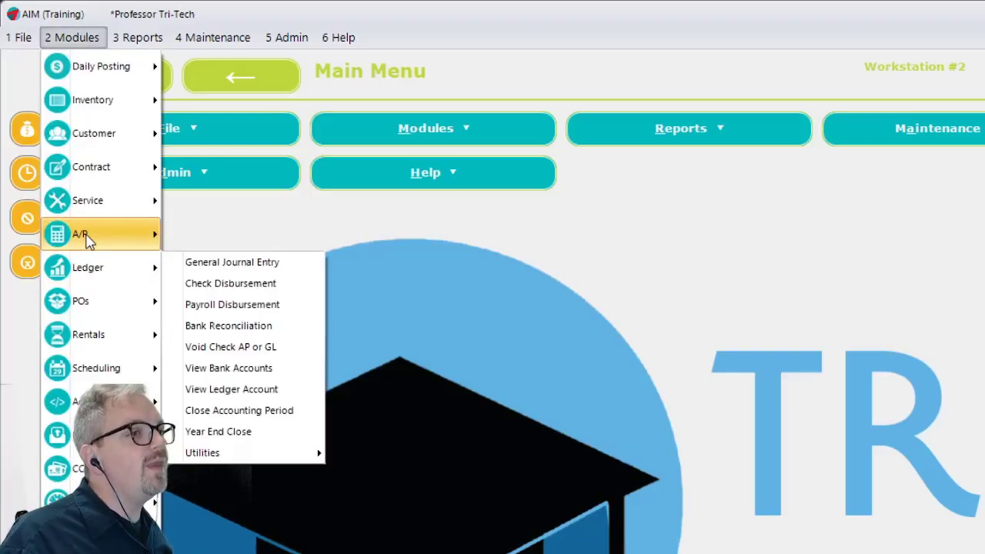
mouse_move(89, 236)
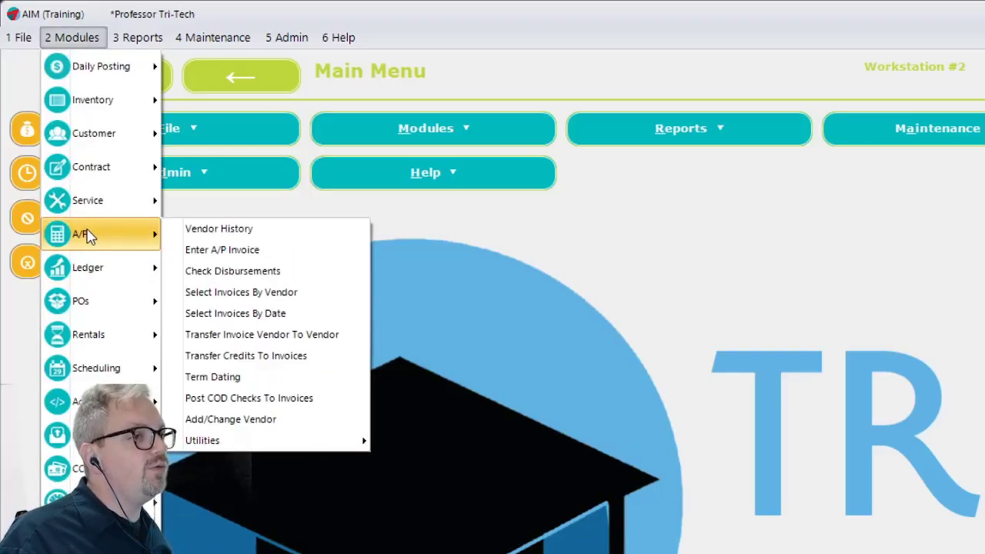
left_click(228, 314)
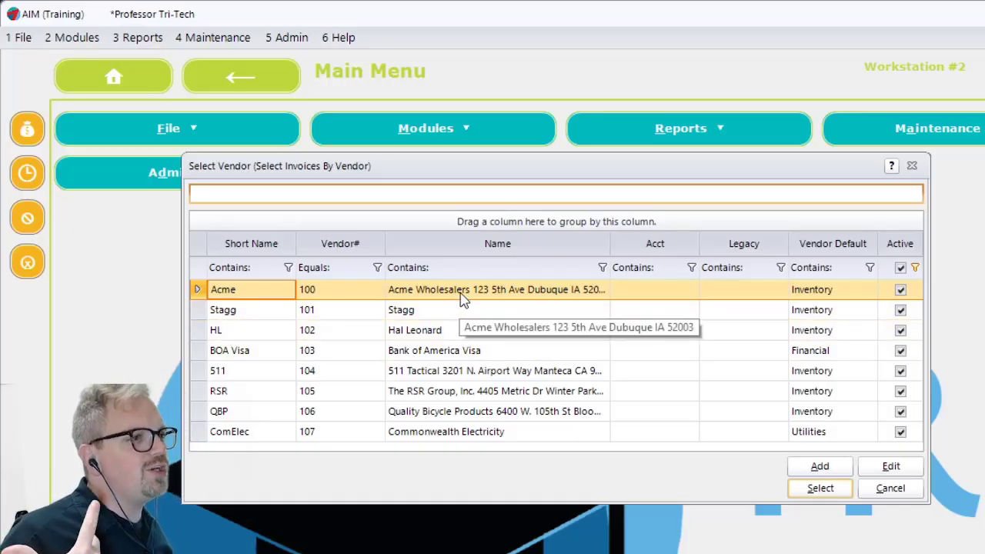
left_click(461, 297)
double_click(460, 296)
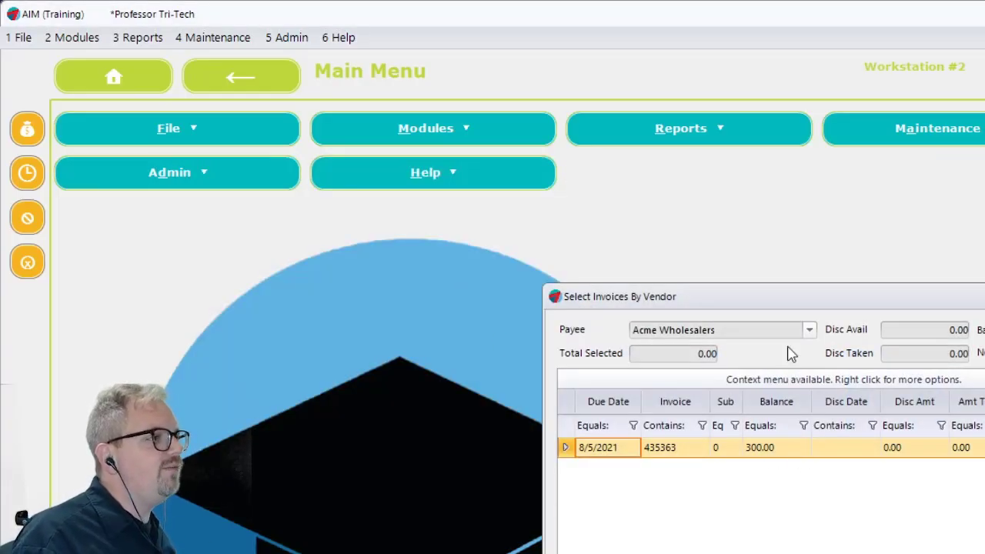
left_click_drag(773, 300, 465, 77)
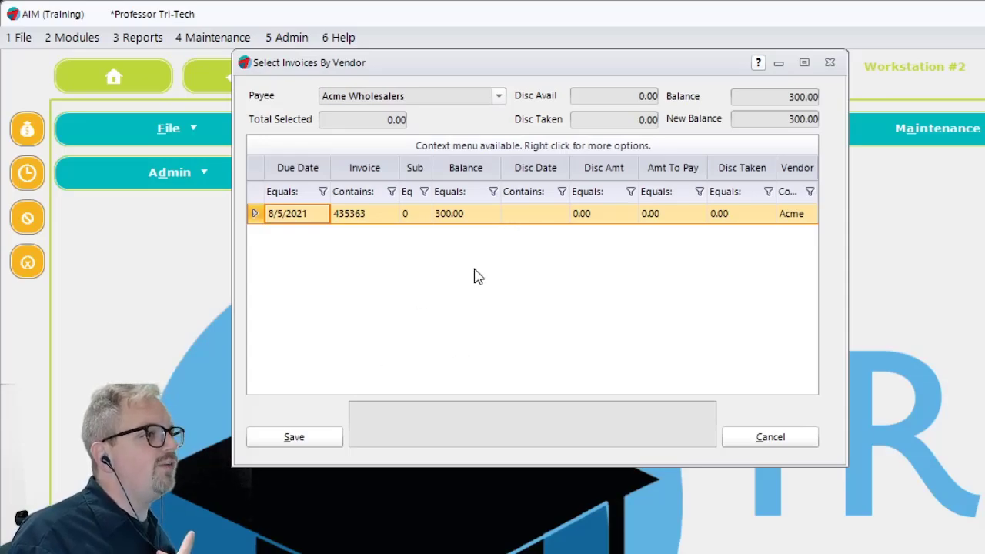
Check the selection options and the amount to pay for invoice 435363, and cancel the selection by vendor.
right_click(377, 217)
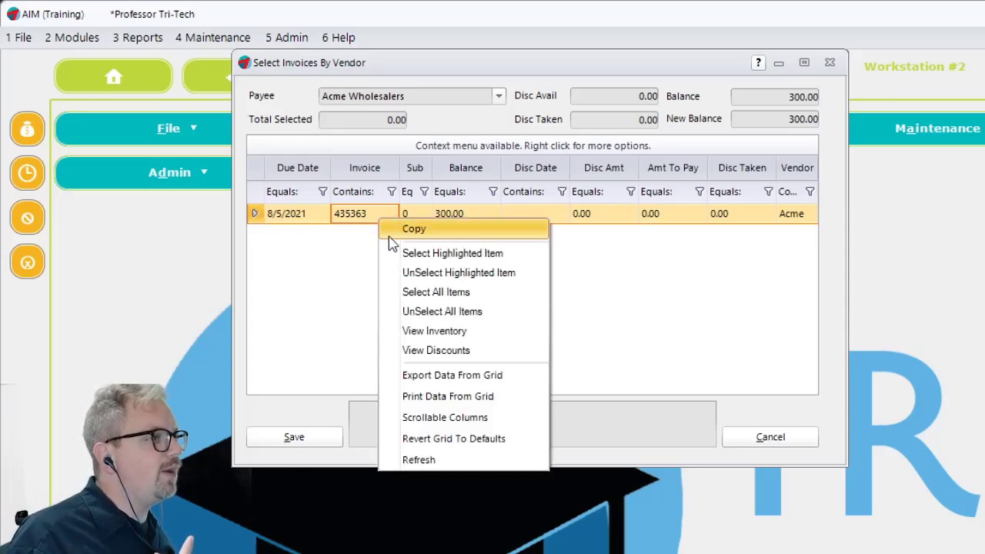
double_click(365, 219)
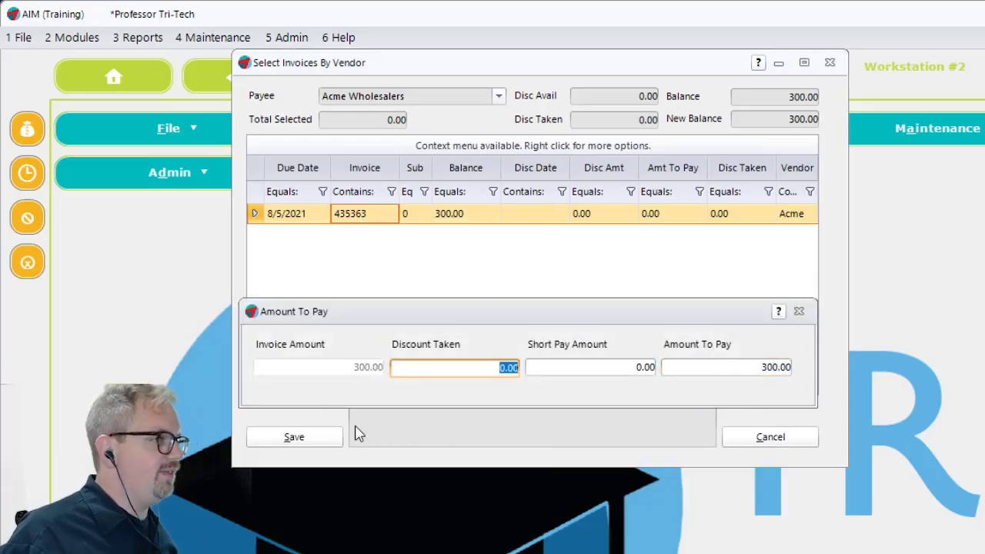
key("Escape")
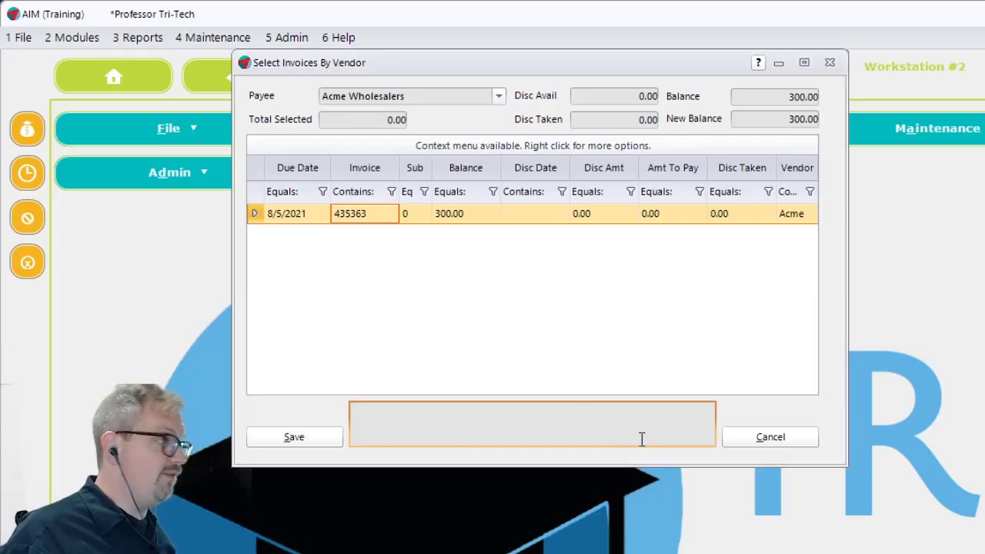
left_click(771, 437)
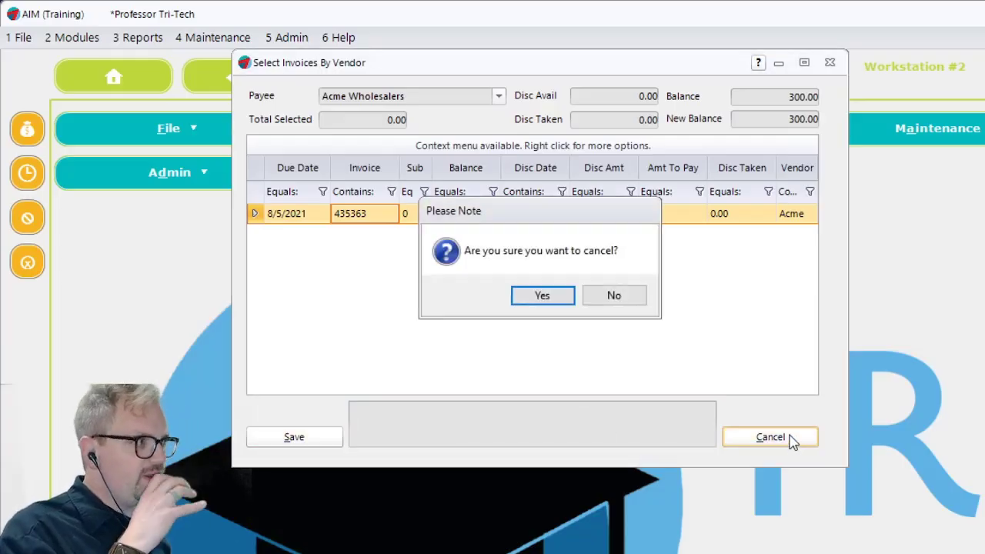
left_click(540, 302)
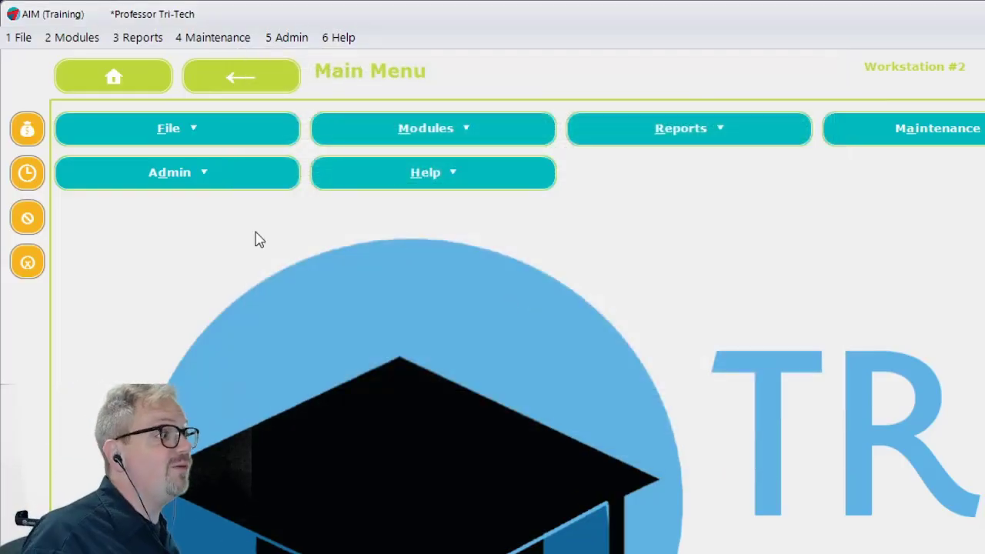
List the A/P invoices for all locations with Select Invoices By Date, using a cut off date of 8/15/2021.
left_click(83, 37)
mouse_move(84, 239)
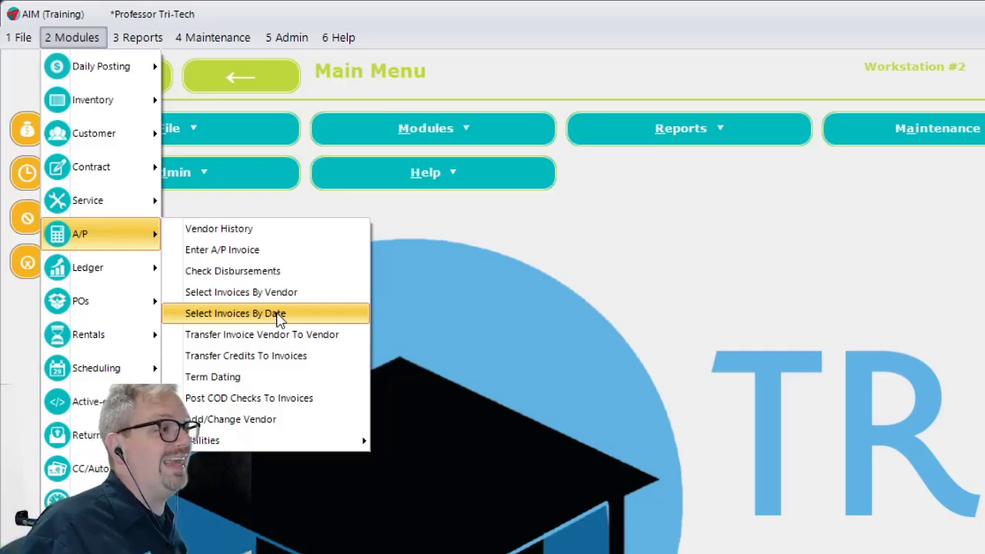
left_click(277, 314)
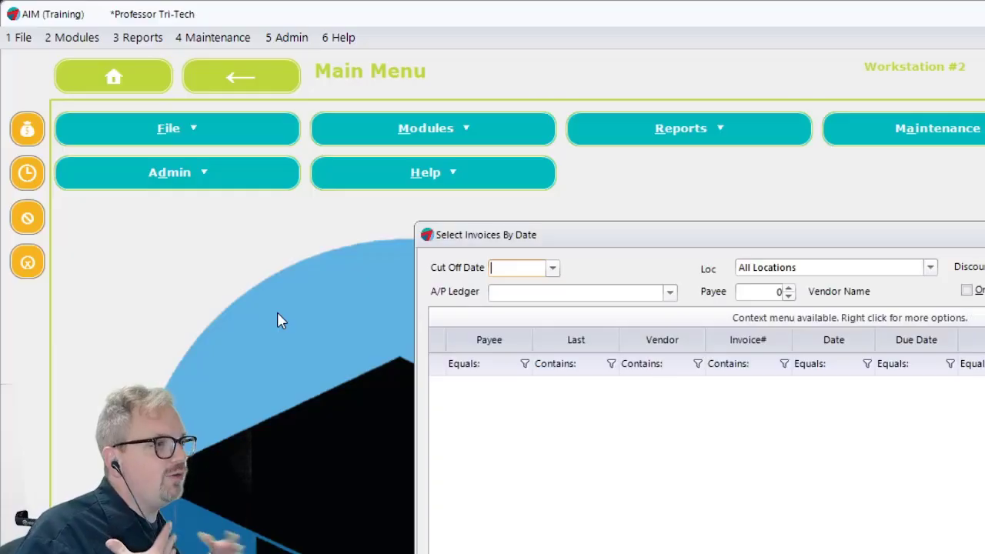
left_click_drag(716, 244, 362, 39)
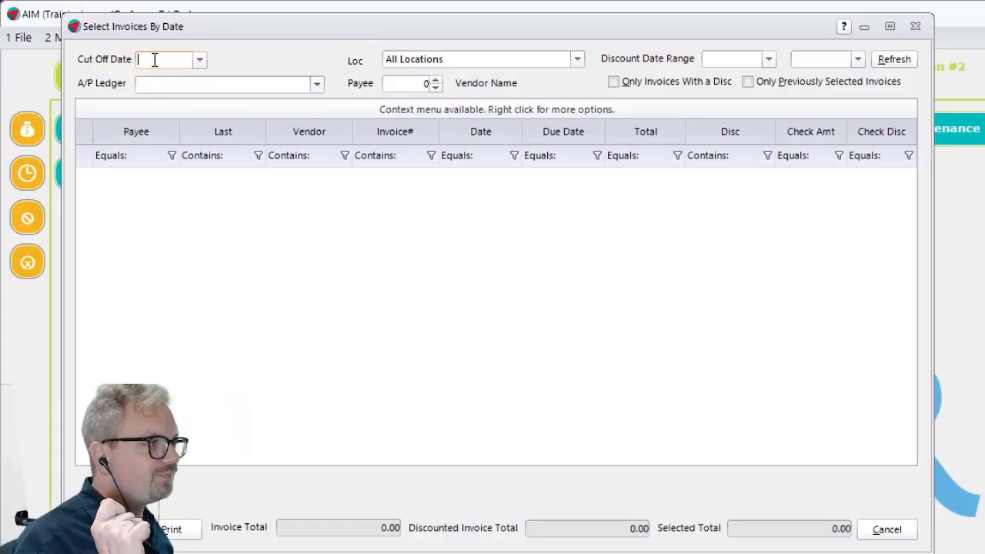
left_click(199, 59)
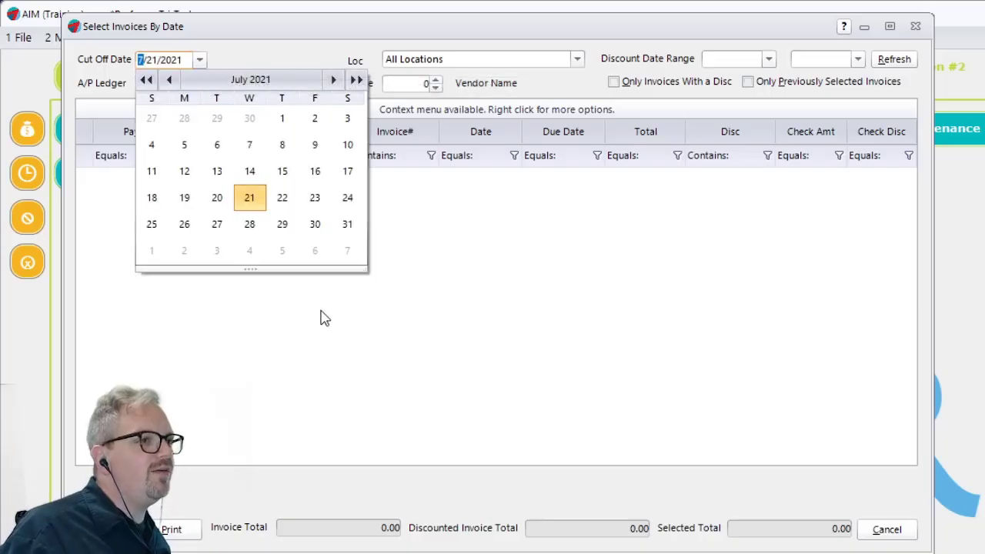
left_click(333, 79)
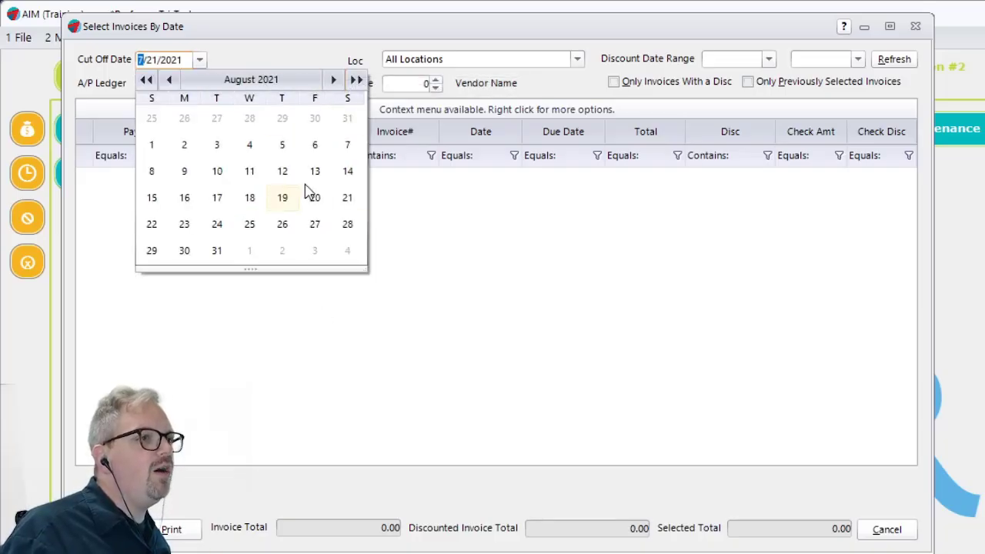
left_click(161, 205)
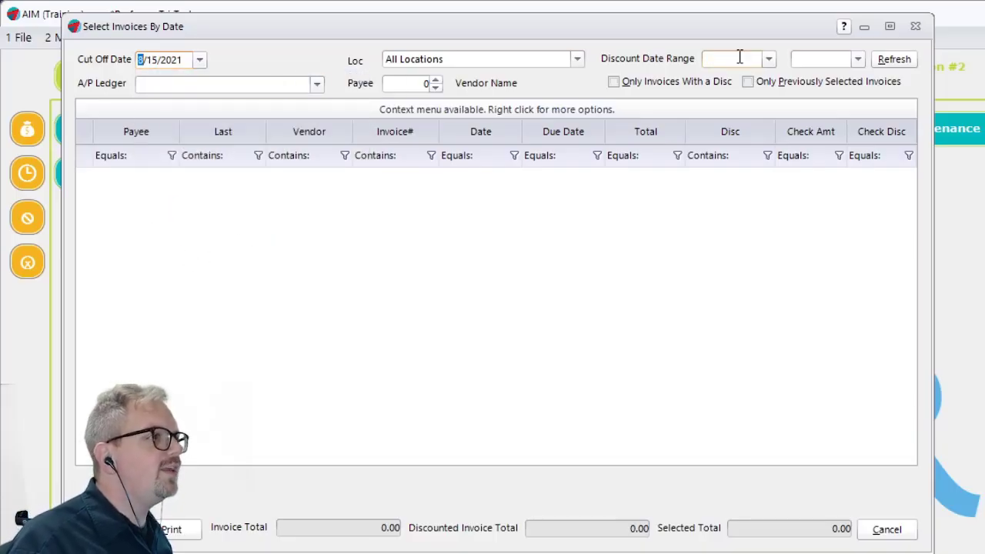
left_click(875, 65)
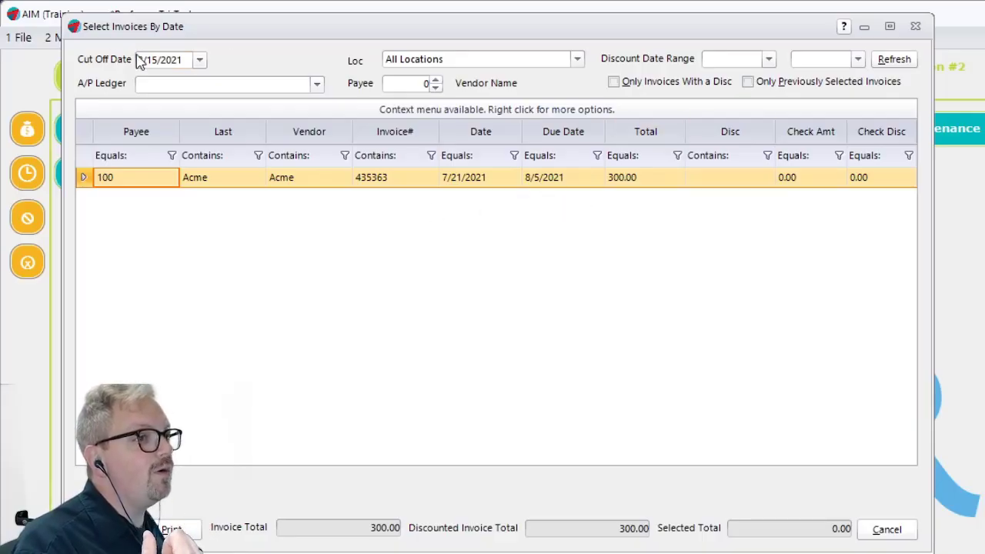
Check the amount to pay for the Acme invoice, tag all listed invoices for payment, save the selection and close it.
double_click(656, 185)
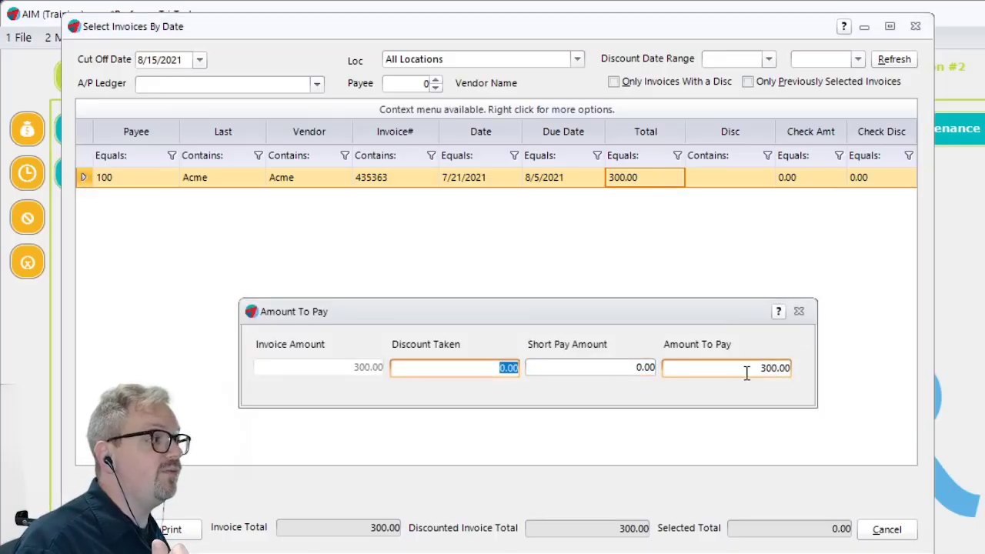
left_click(799, 312)
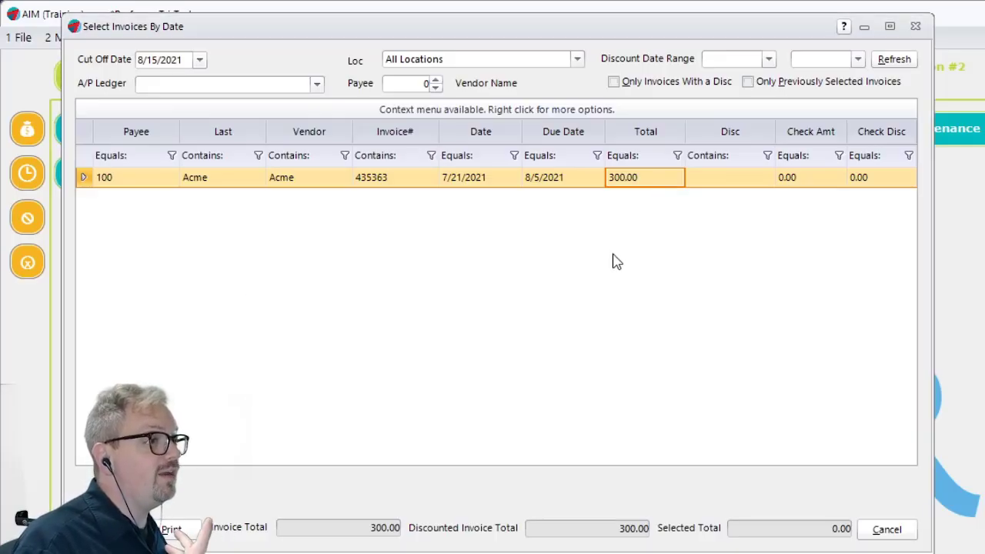
right_click(551, 185)
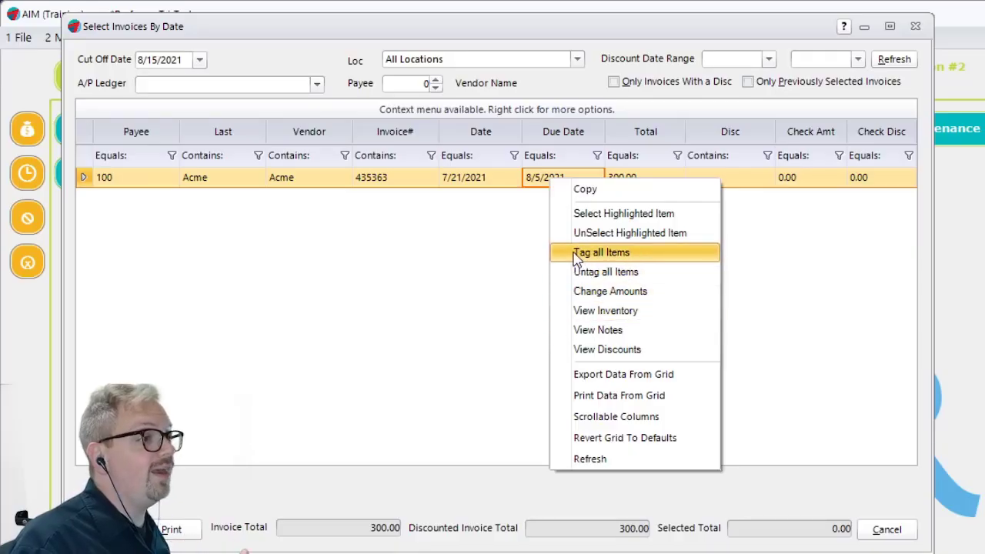
left_click(577, 254)
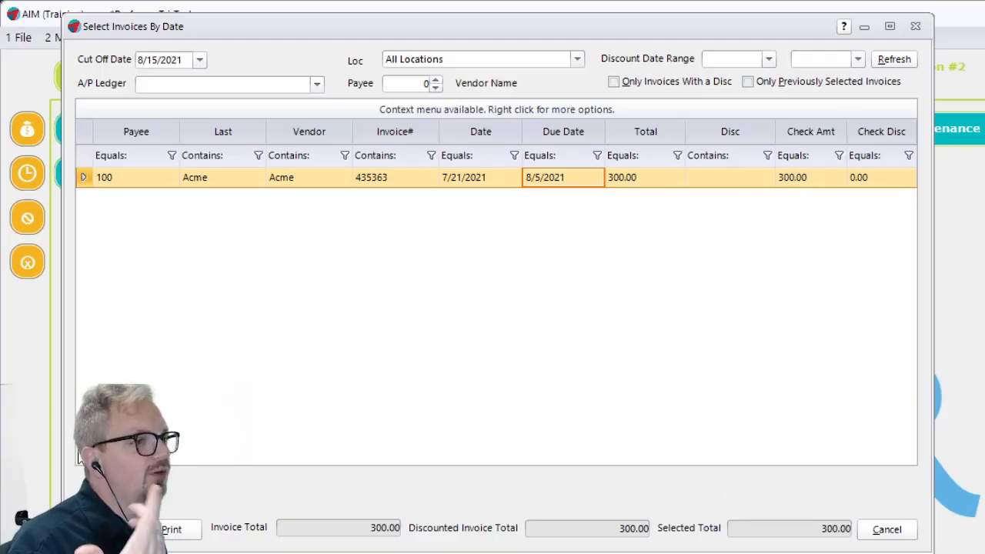
left_click(172, 529)
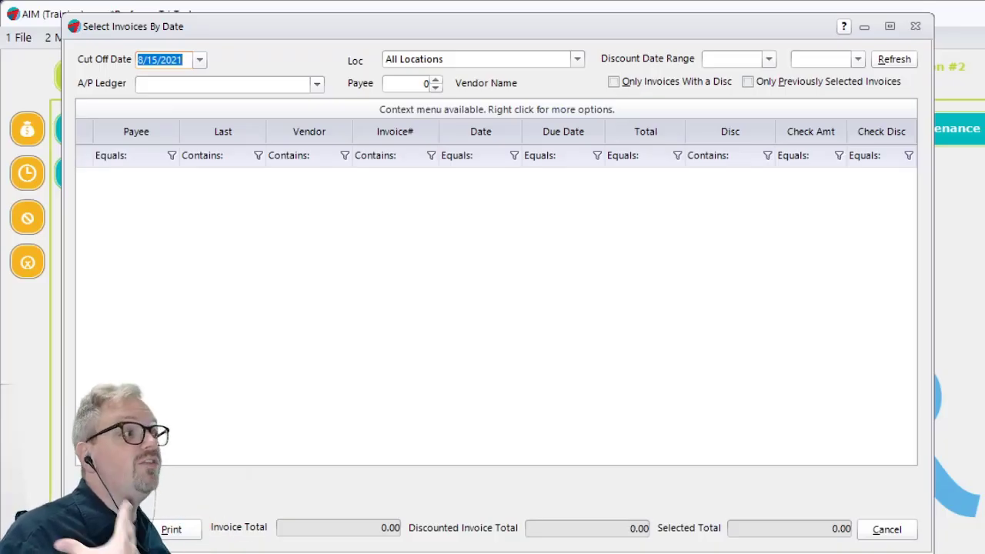
left_click(890, 534)
Open the Print Checks Selected report for accounts payable.
left_click(142, 37)
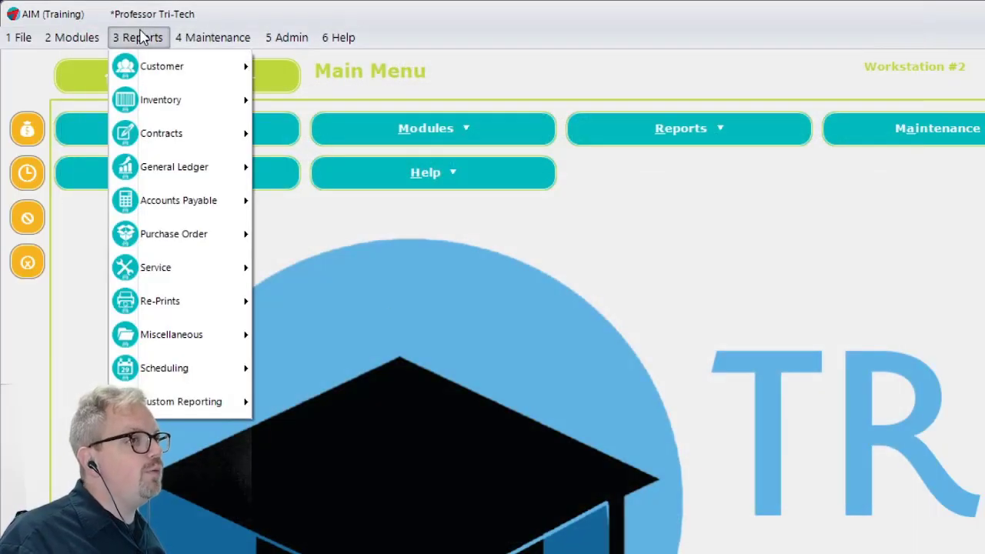
mouse_move(160, 177)
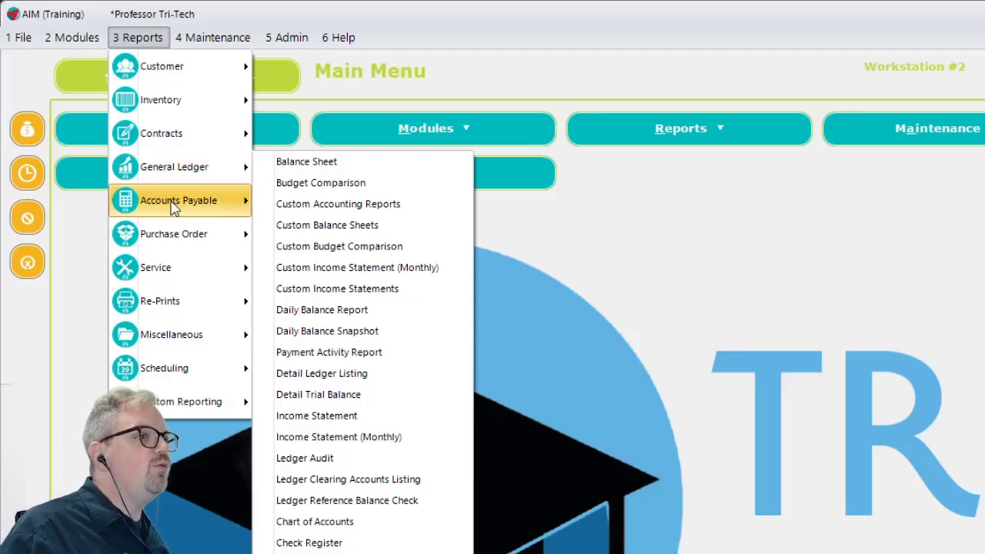
mouse_move(176, 204)
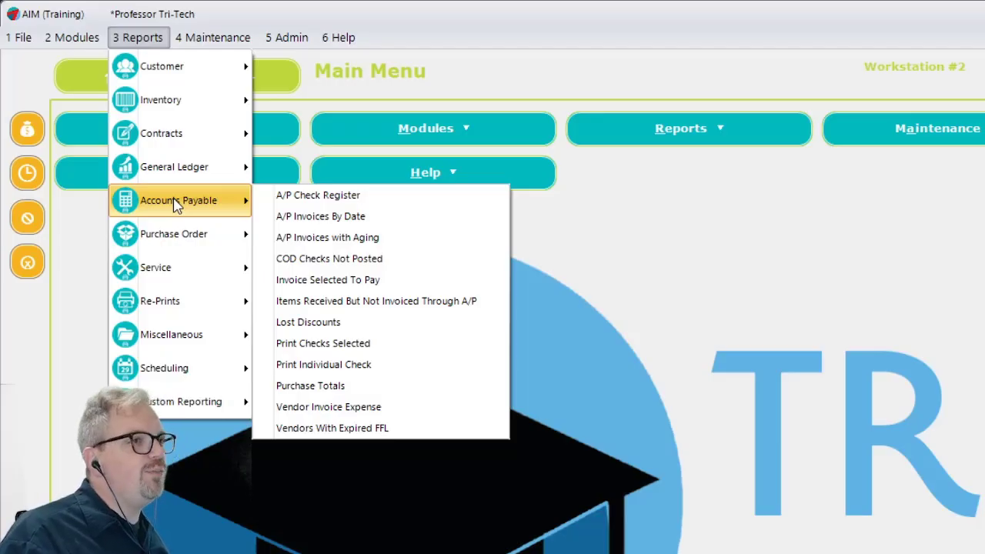
left_click(317, 348)
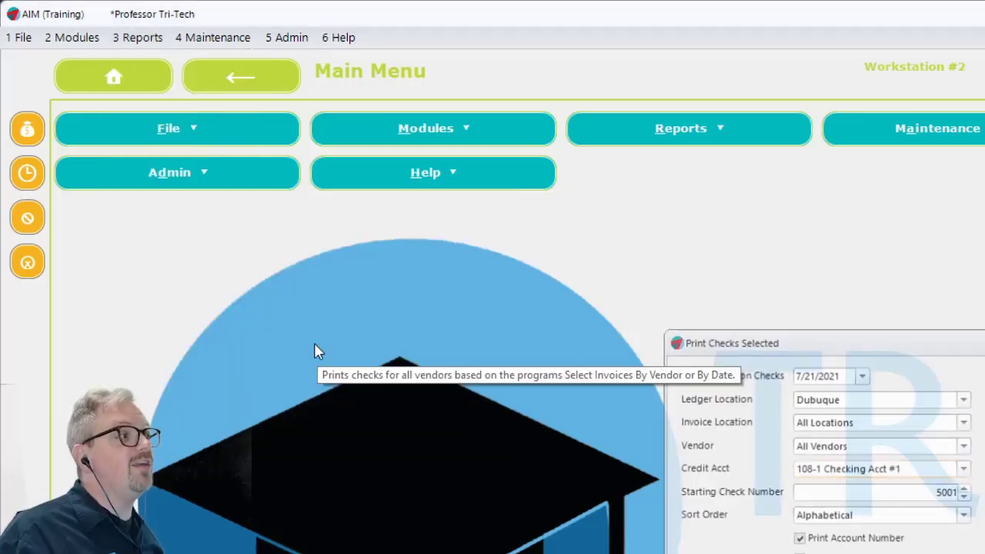
left_click_drag(944, 346, 521, 150)
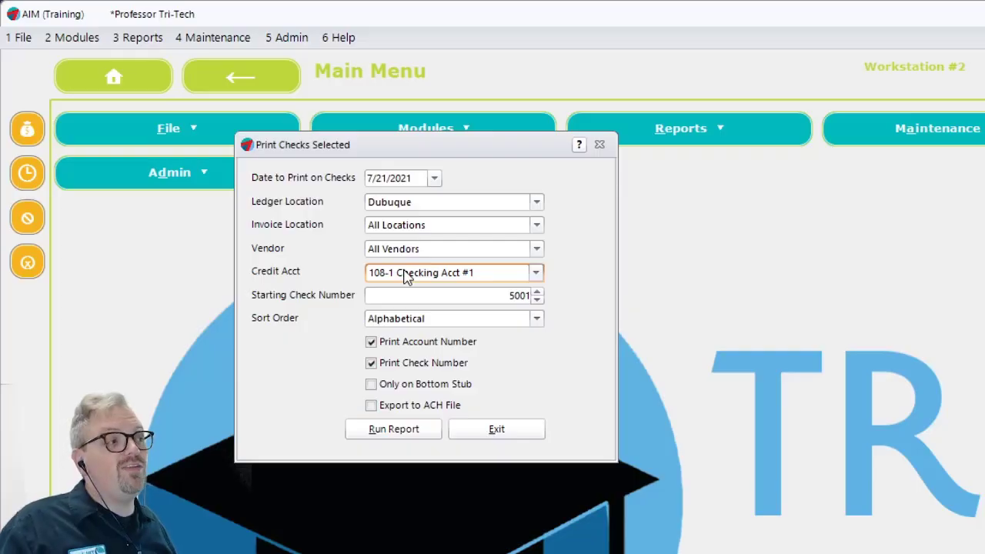
Review the credit account choices, starting check number and sort order options for the check run.
left_click(459, 277)
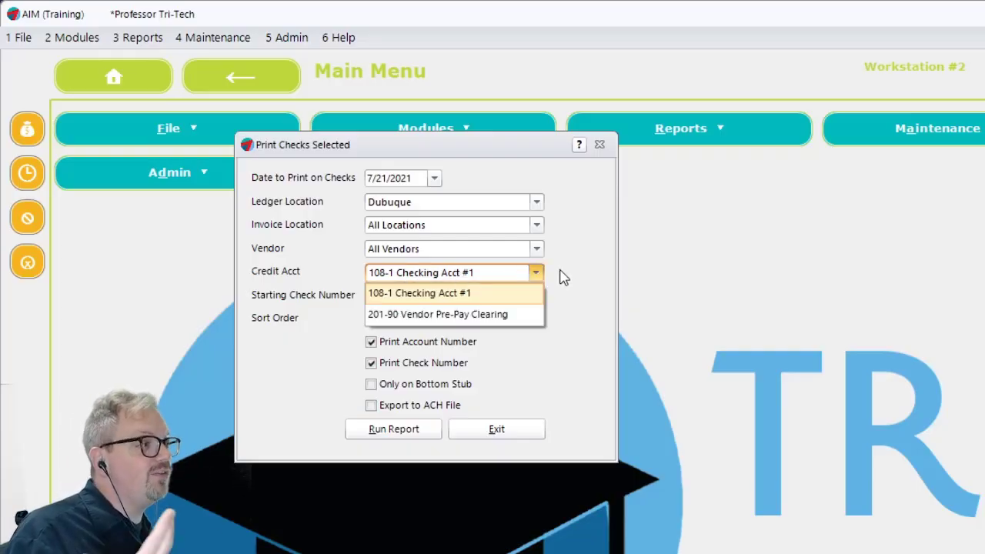
left_click(552, 283)
left_click(489, 297)
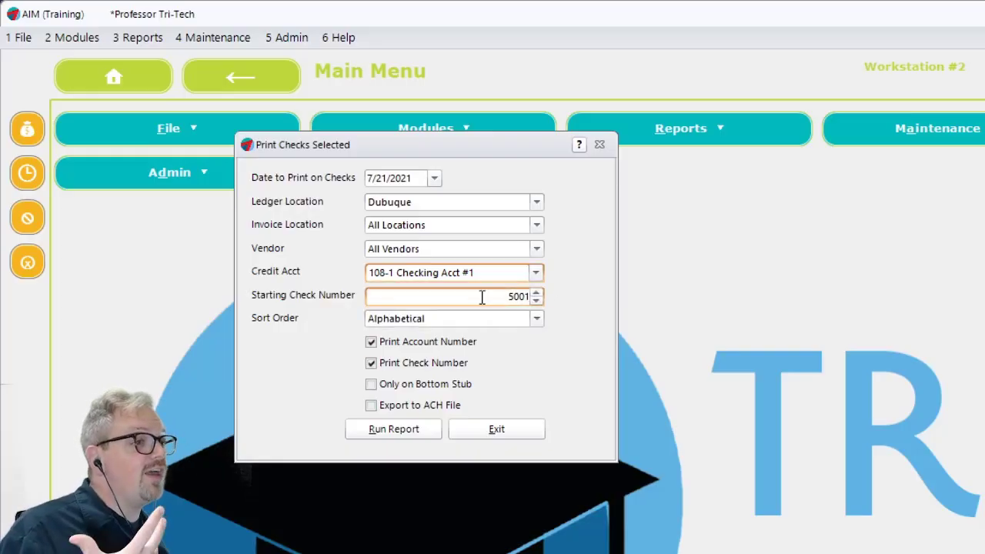
left_click_drag(493, 297, 559, 299)
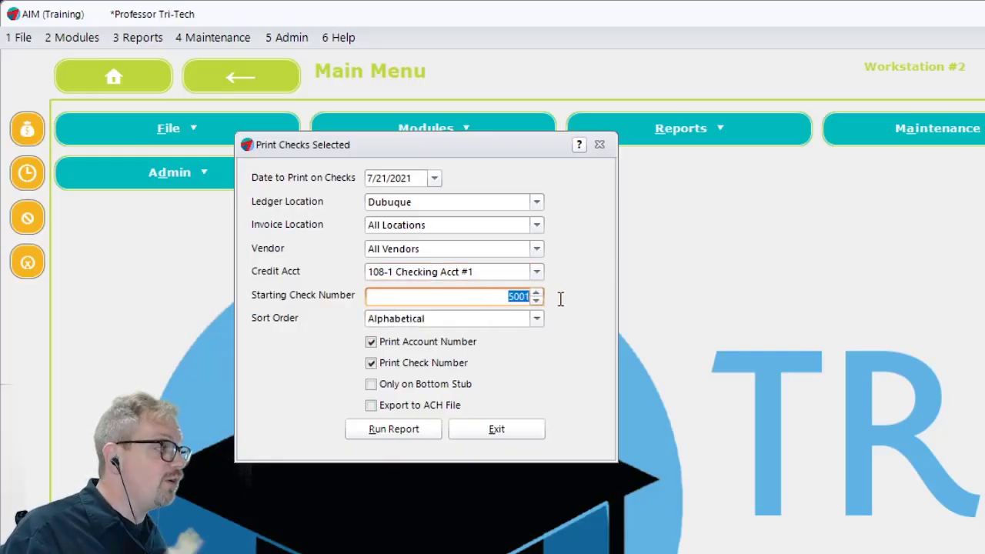
left_click(408, 322)
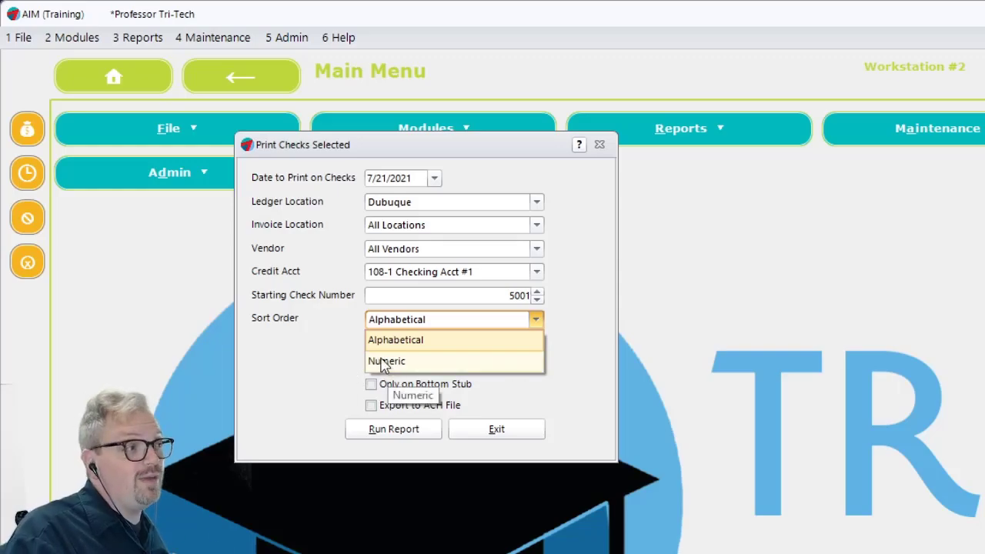
left_click(322, 390)
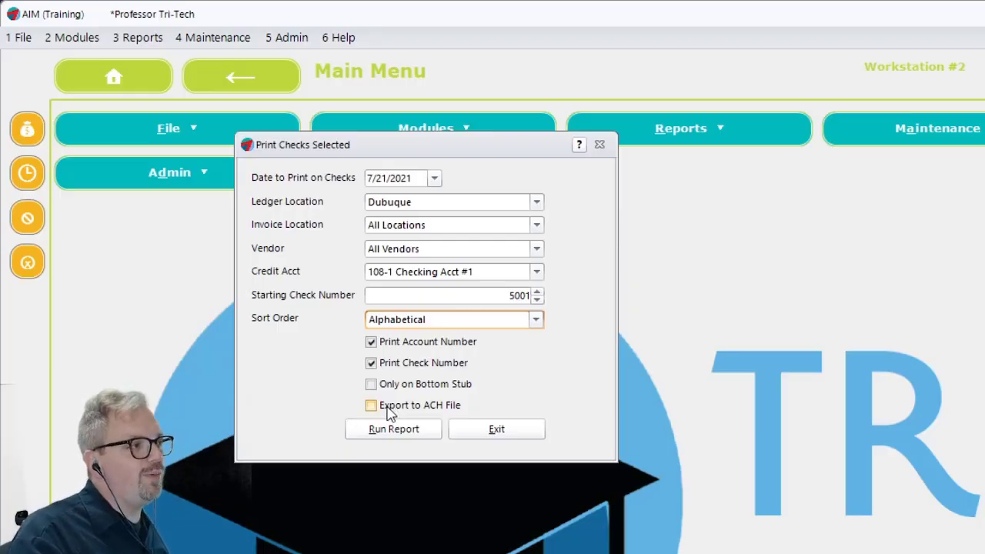
Run the selected checks to the screen and enlarge the preview to show the Acme Wholesalers check.
left_click(419, 433)
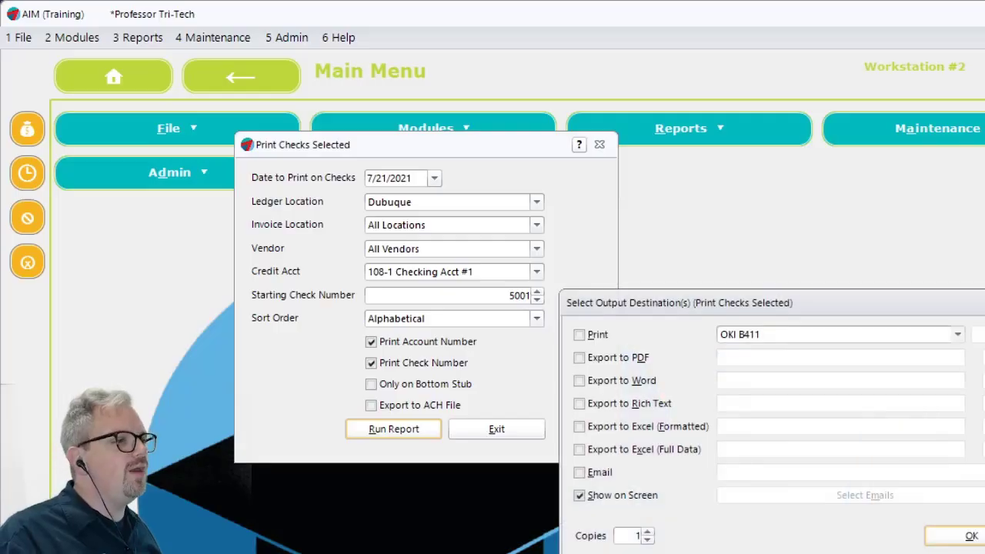
left_click(971, 536)
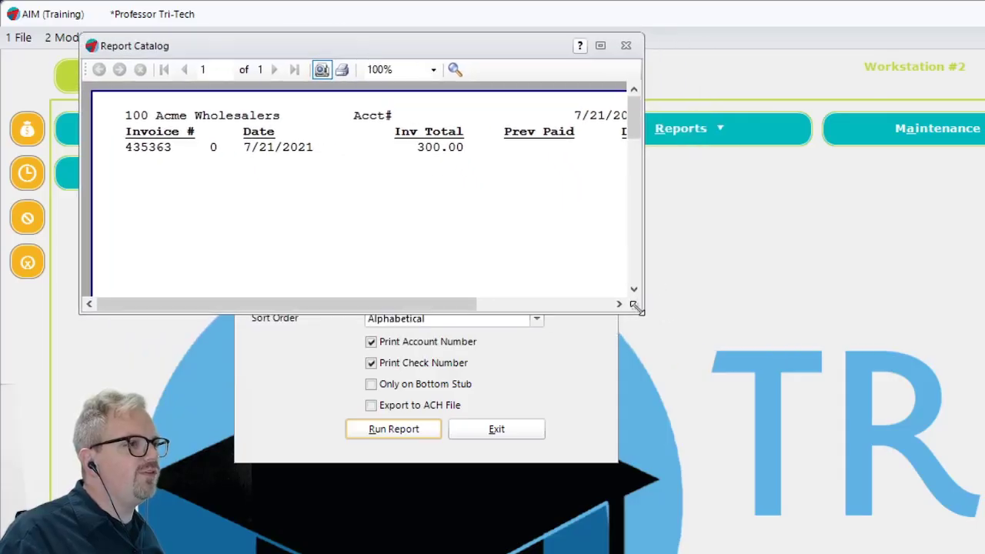
left_click_drag(633, 305, 971, 524)
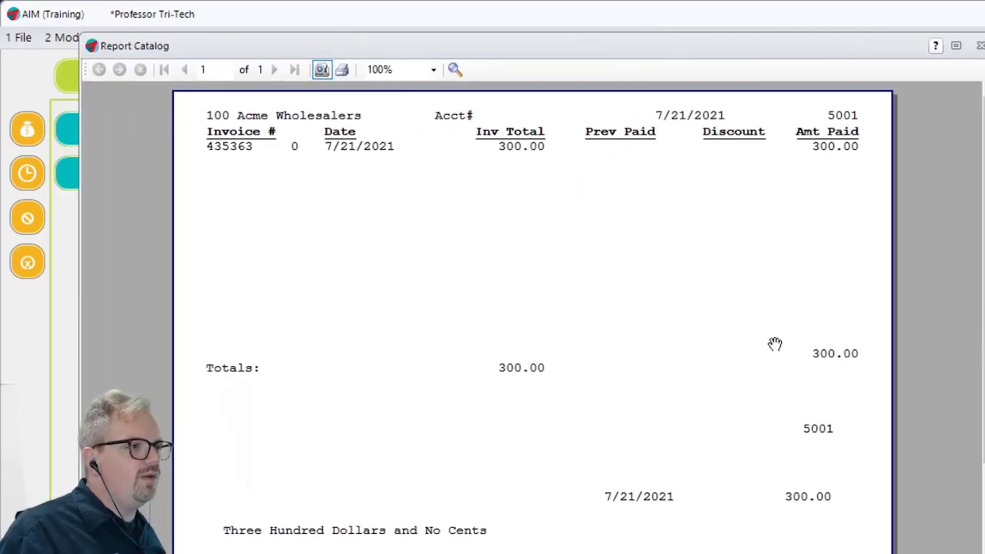
Examine the Acme Wholesalers check preview, from the invoice stub through the check amount and payee address to the second stub.
scroll(774, 346, "down", 3)
scroll(766, 350, "up", 1)
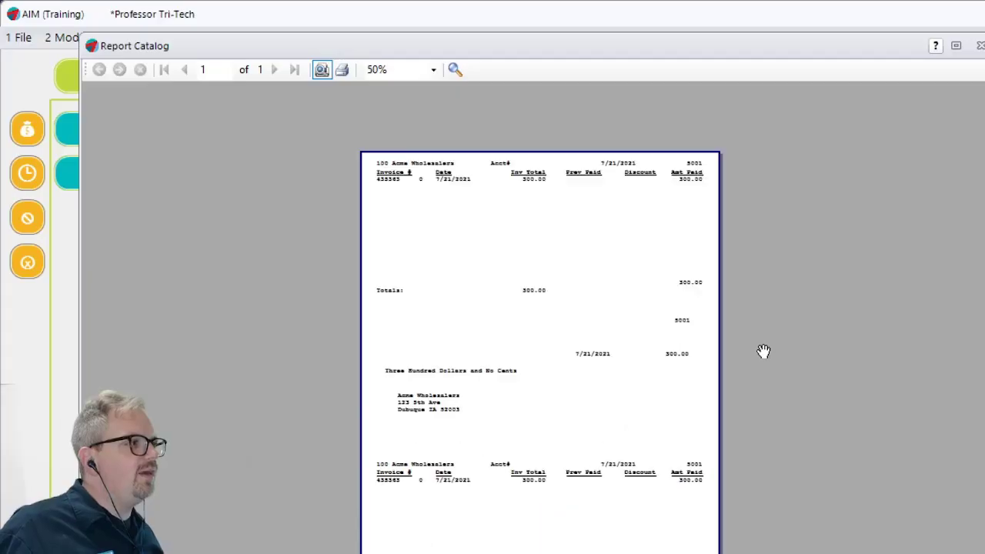
scroll(763, 350, "up", 1)
left_click_drag(625, 52, 613, 21)
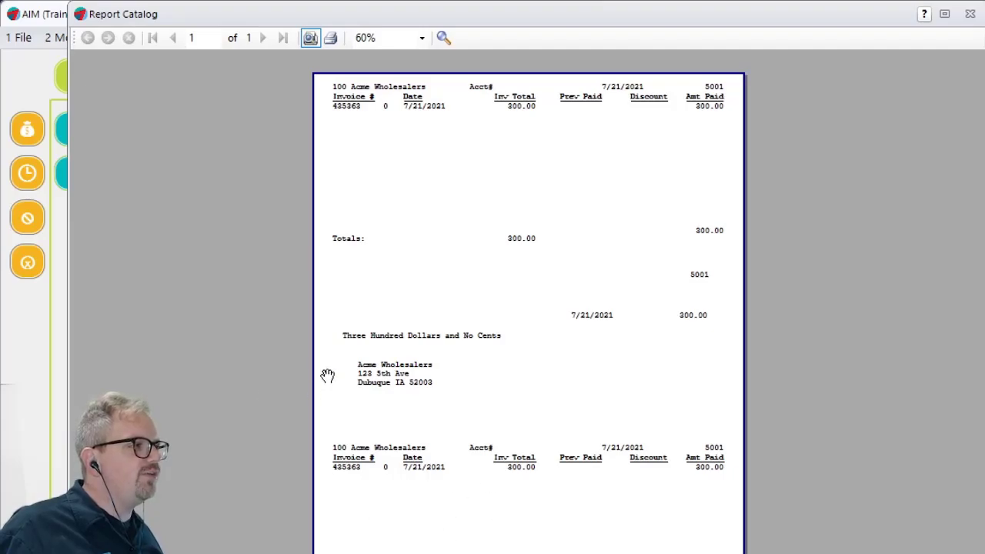
scroll(514, 361, "up", 3)
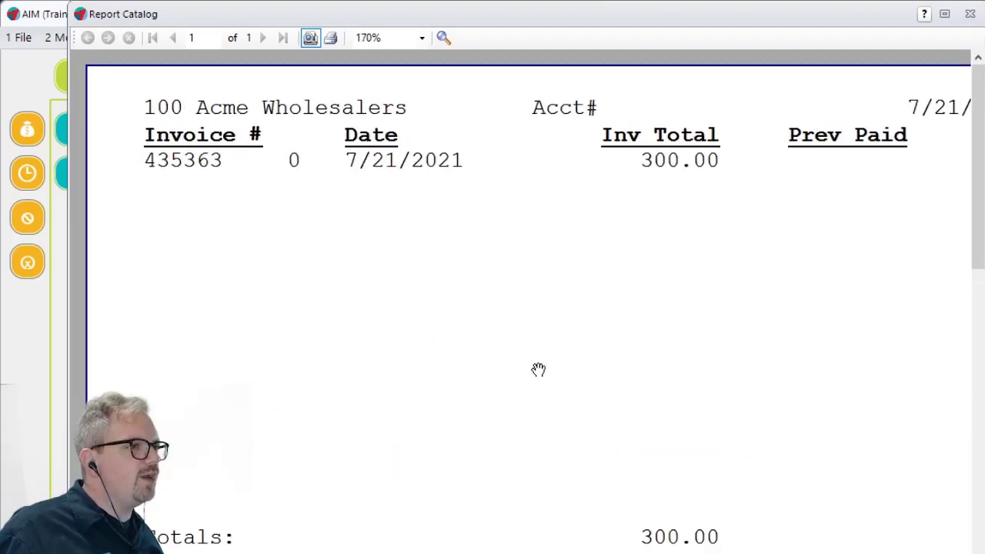
left_click_drag(982, 439, 984, 440)
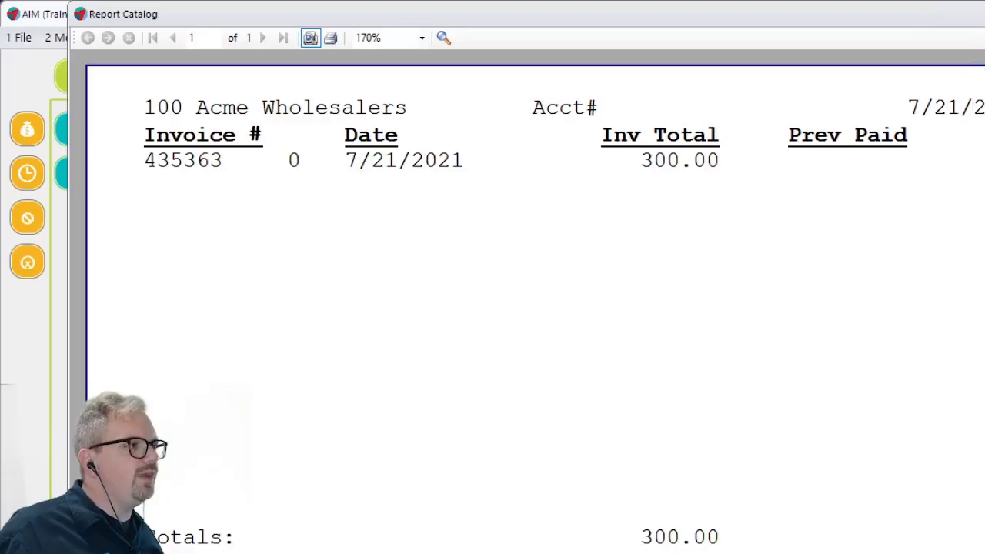
left_click_drag(550, 39, 471, 17)
scroll(578, 241, "down", 4, "ctrl")
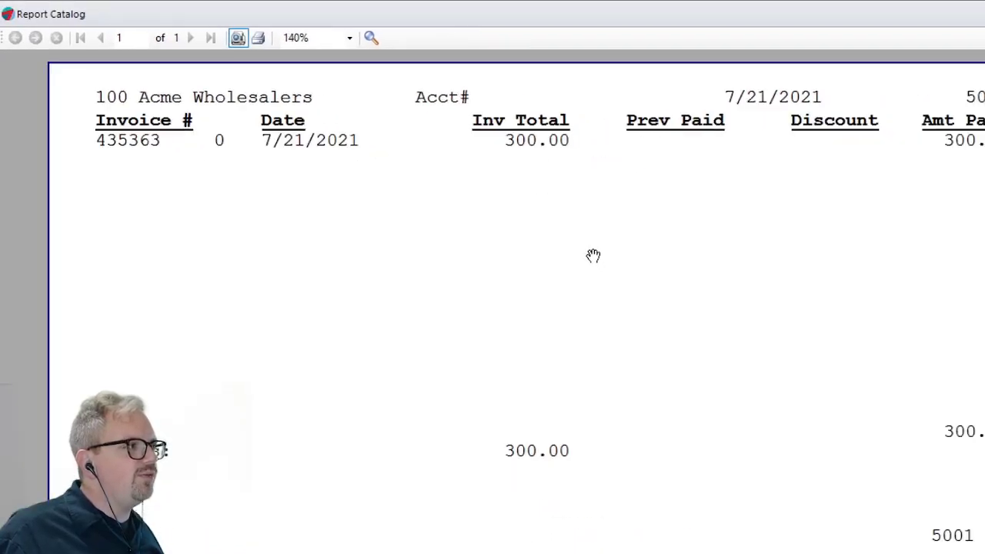
left_click_drag(593, 21, 527, 23)
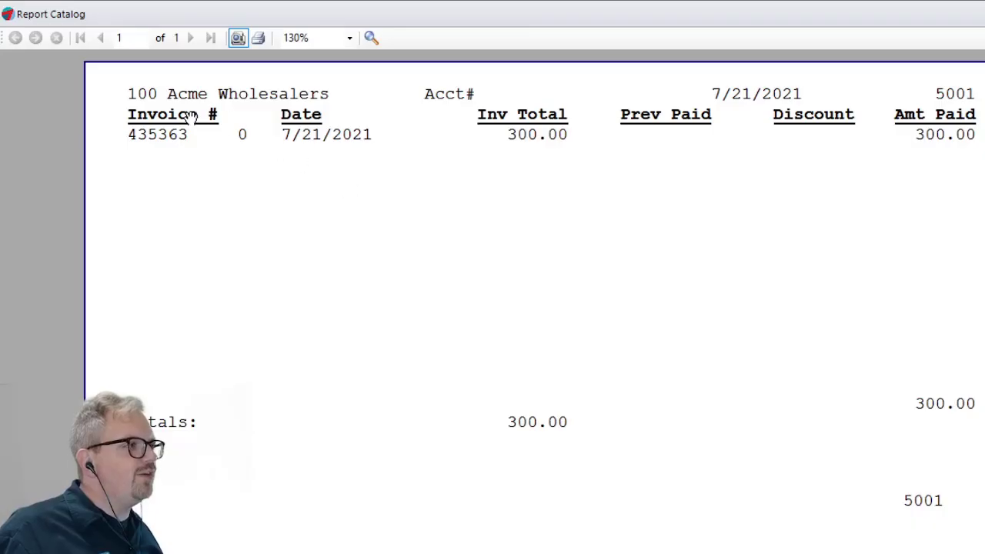
scroll(611, 182, "down", 3)
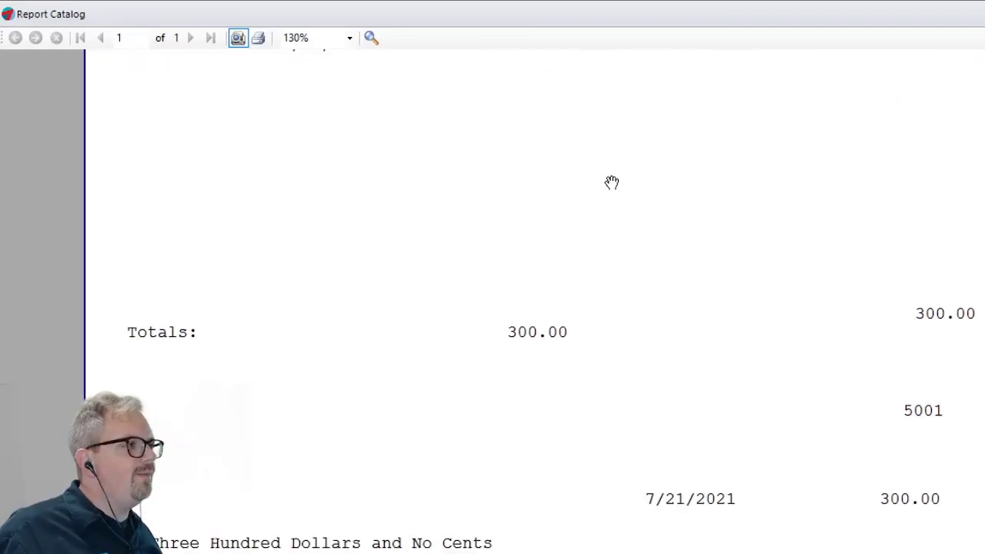
scroll(611, 182, "down", 1)
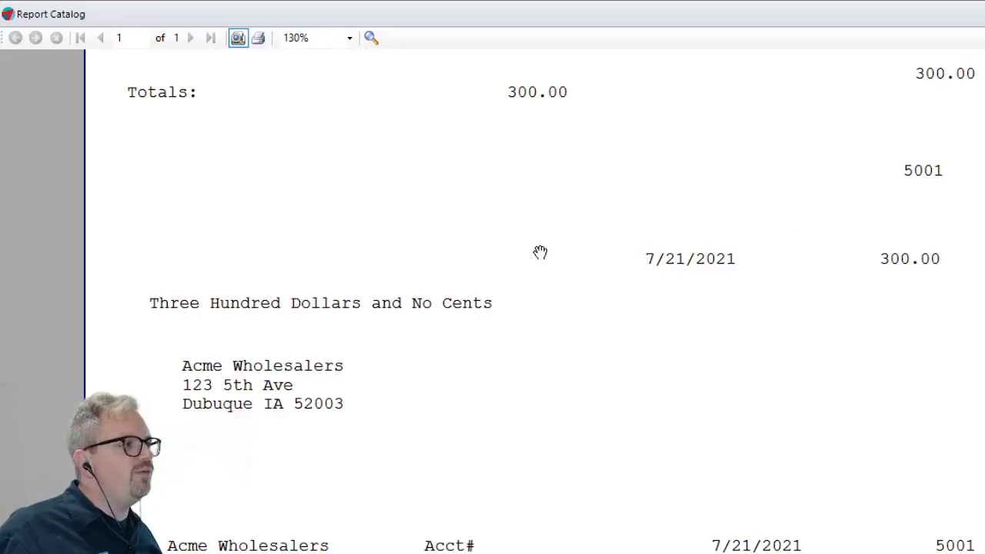
scroll(541, 253, "down", 3)
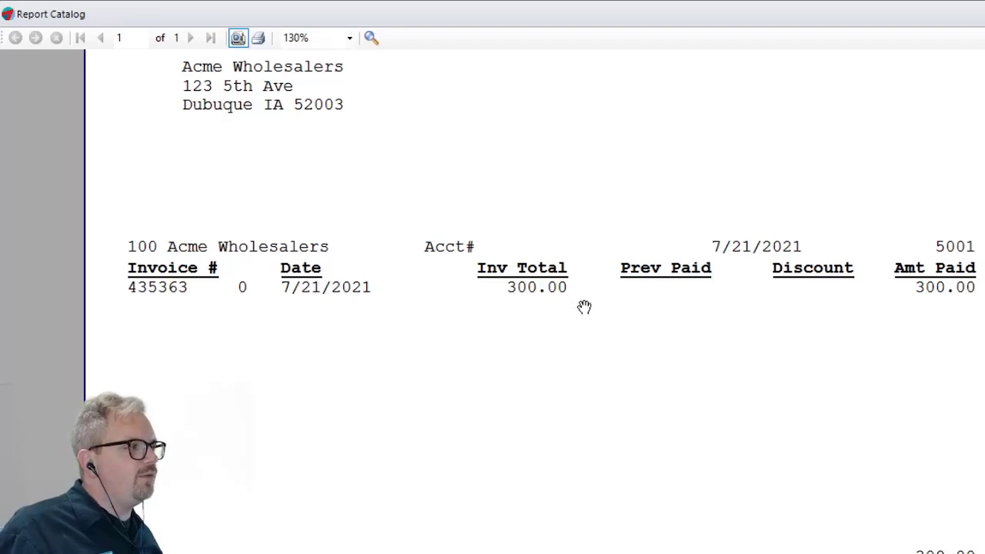
Close the check preview and agree to continue with updating the check run.
key("Escape")
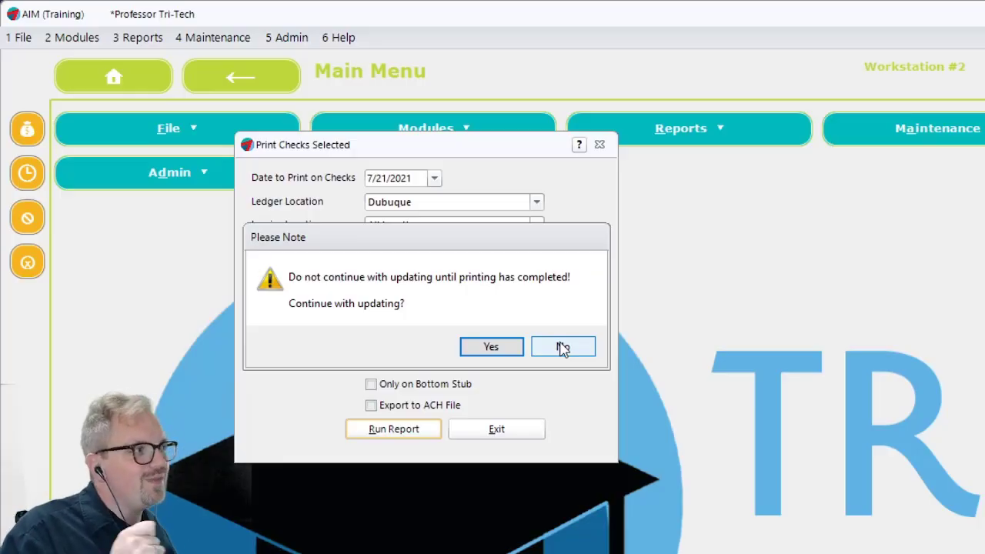
left_click(491, 349)
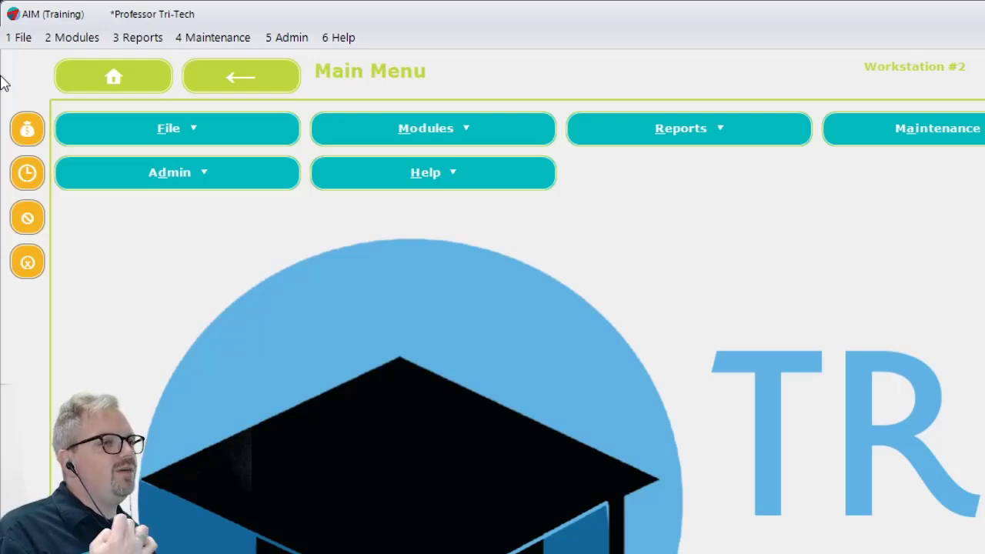
Start a new A/P invoice for the vendor Stagg.
left_click(81, 39)
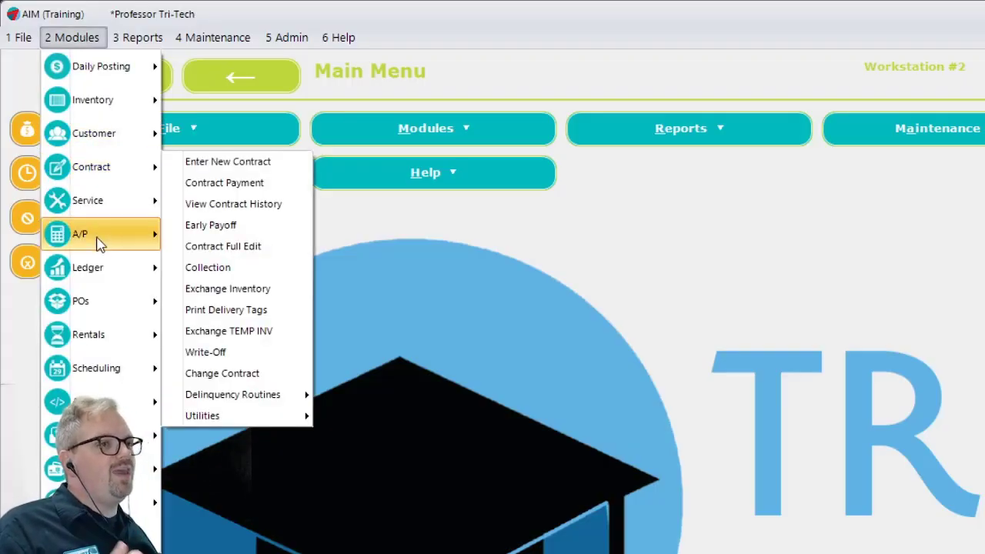
mouse_move(111, 240)
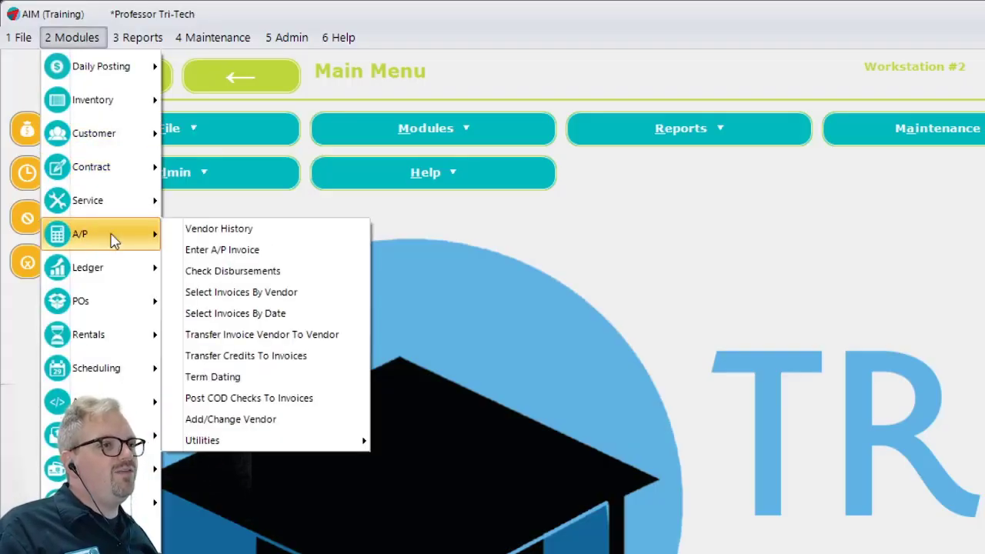
left_click(249, 257)
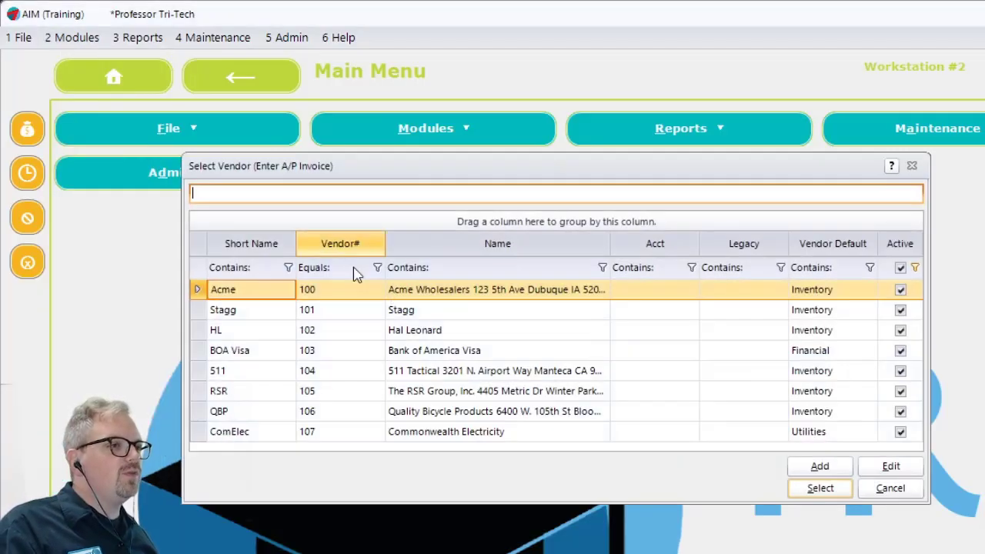
double_click(444, 311)
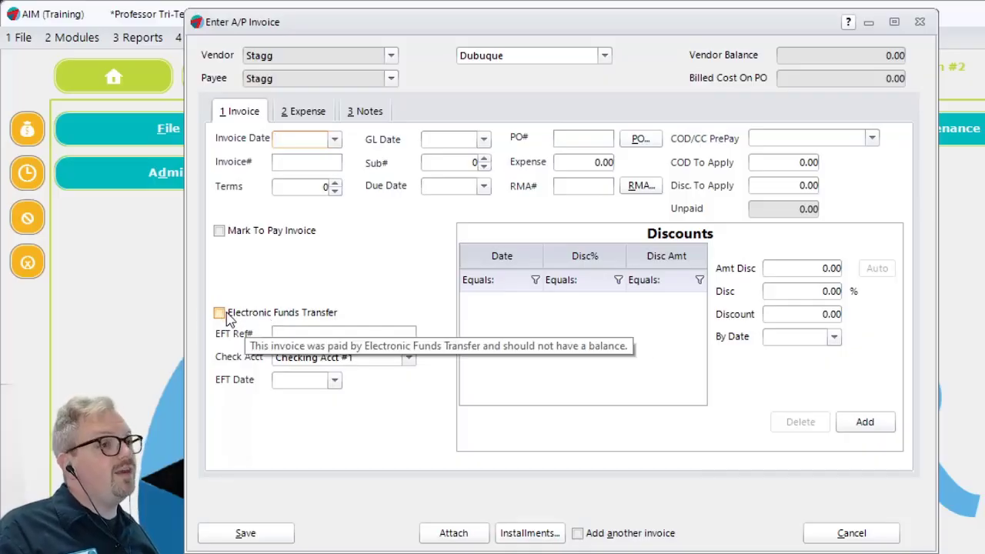
Turn on Electronic Funds Transfer for the Stagg invoice and try to mark the invoice to pay as well.
left_click(228, 317)
left_click(307, 333)
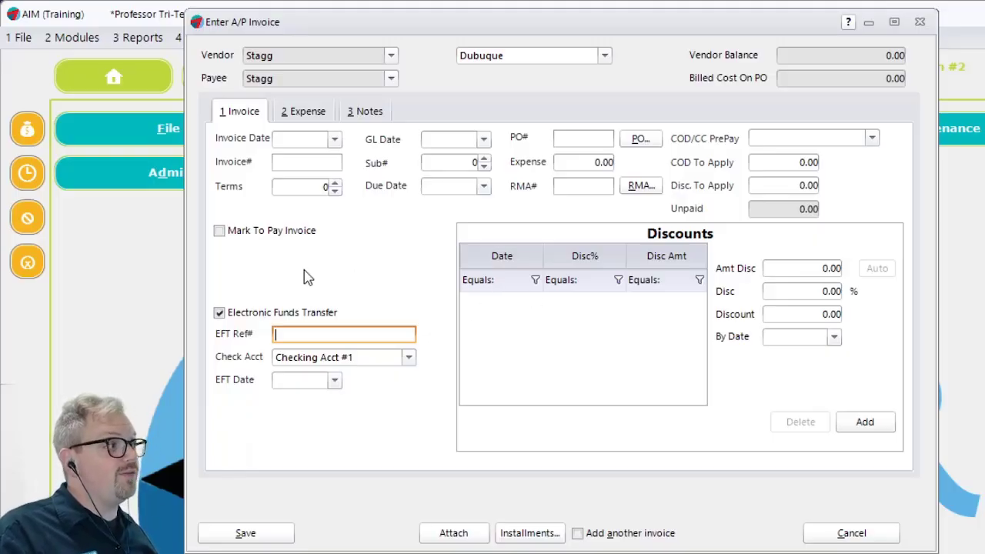
left_click(220, 236)
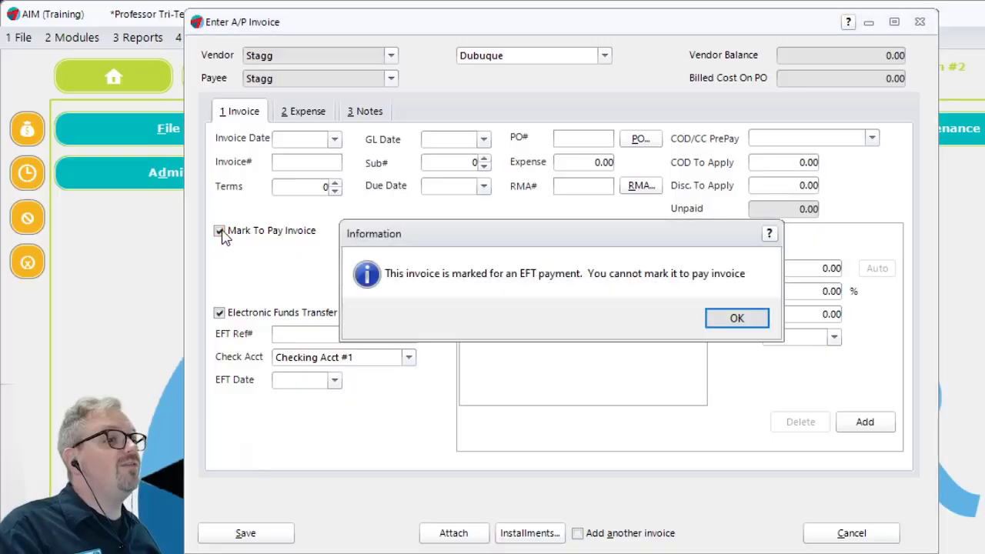
left_click(723, 319)
Turn off Electronic Funds Transfer, try marking the invoice to pay, and cancel the Stagg invoice entry.
left_click(219, 313)
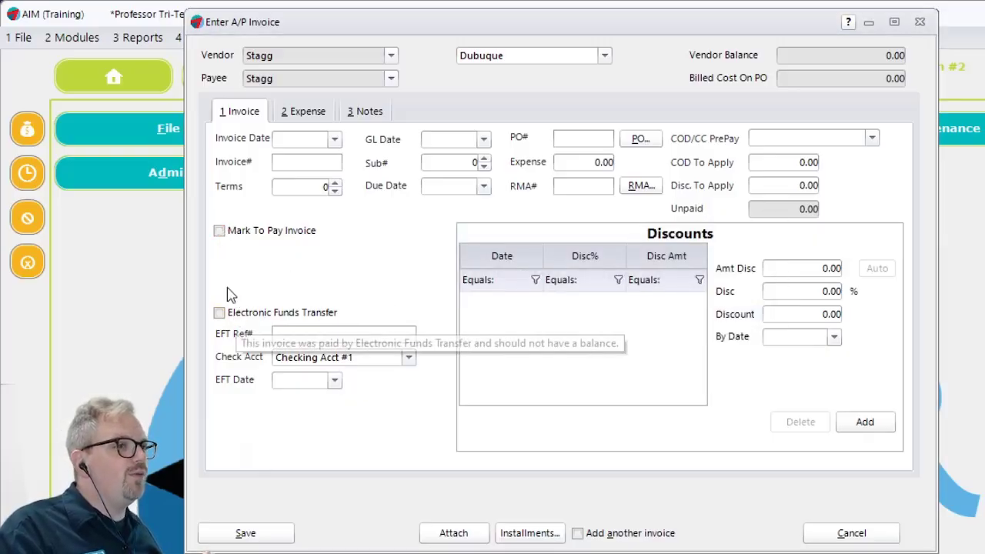
left_click(220, 232)
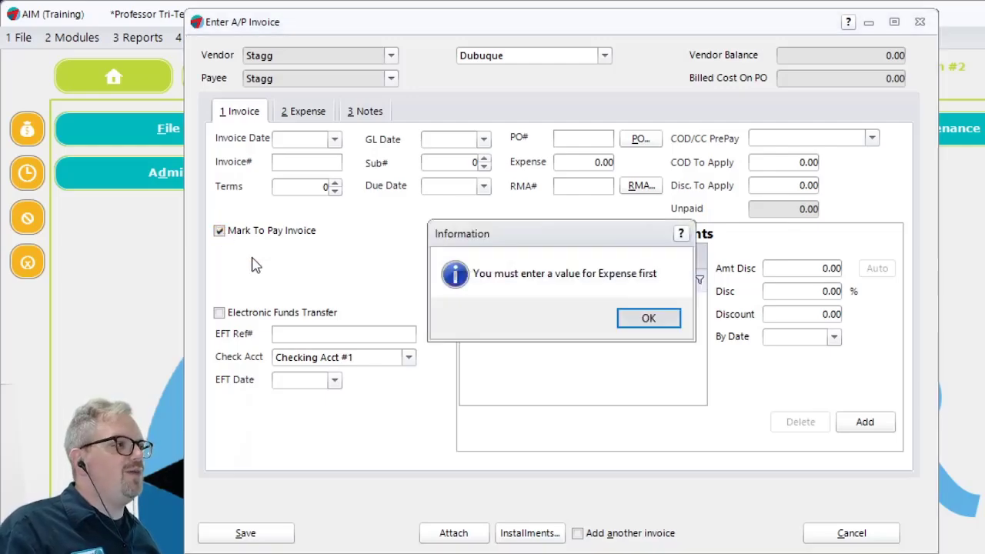
left_click(648, 320)
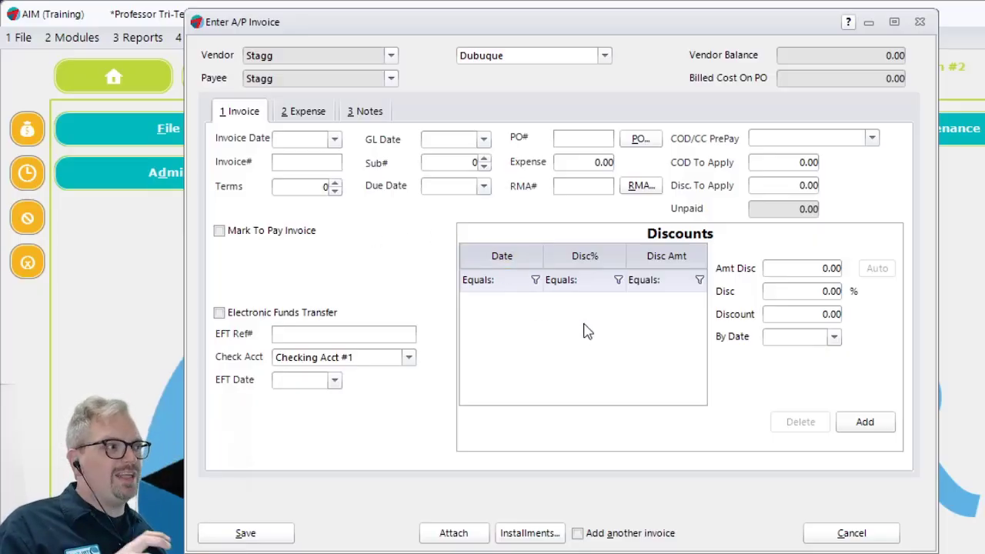
left_click(832, 541)
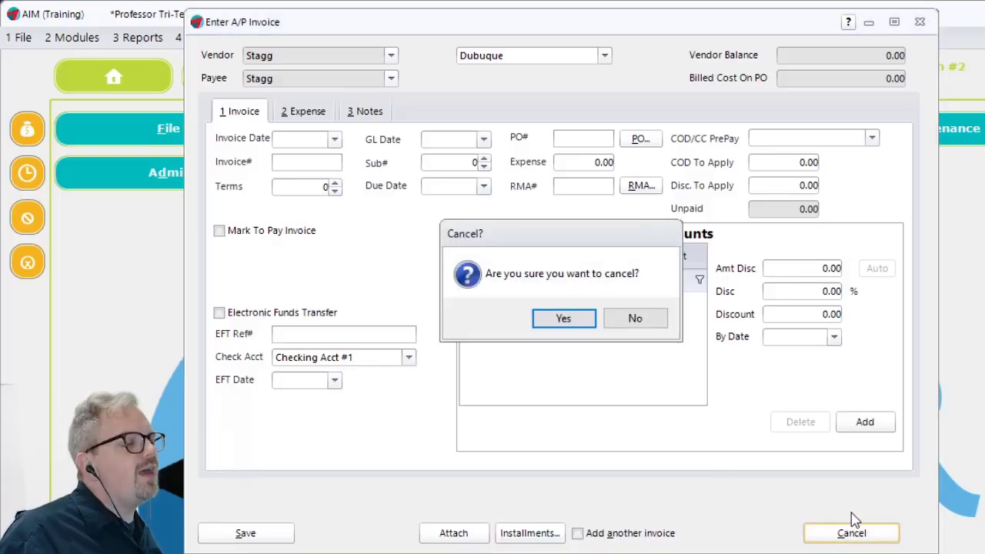
left_click(576, 324)
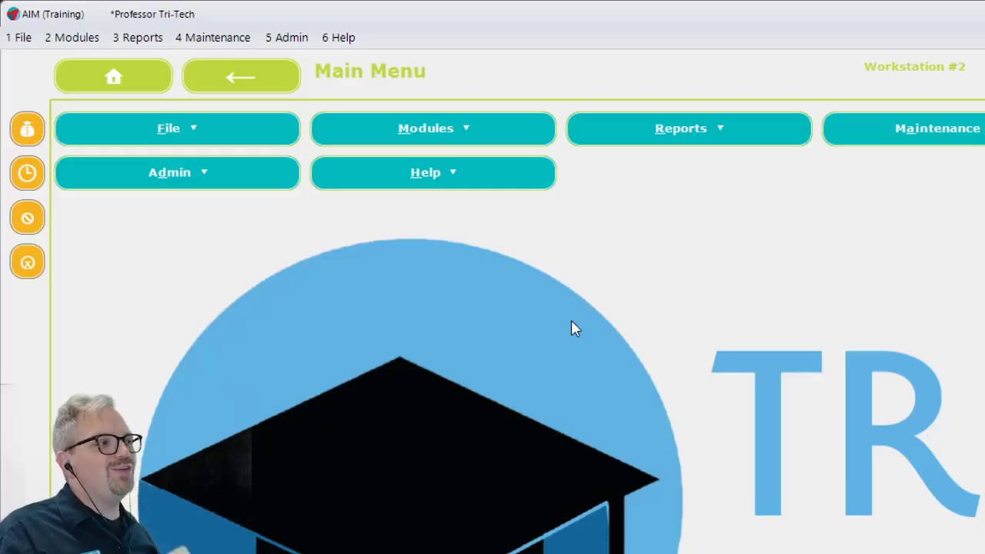
Open Print Individual Check from the accounts payable reports for Bank of America Visa and bring the whole form into view.
left_click(131, 37)
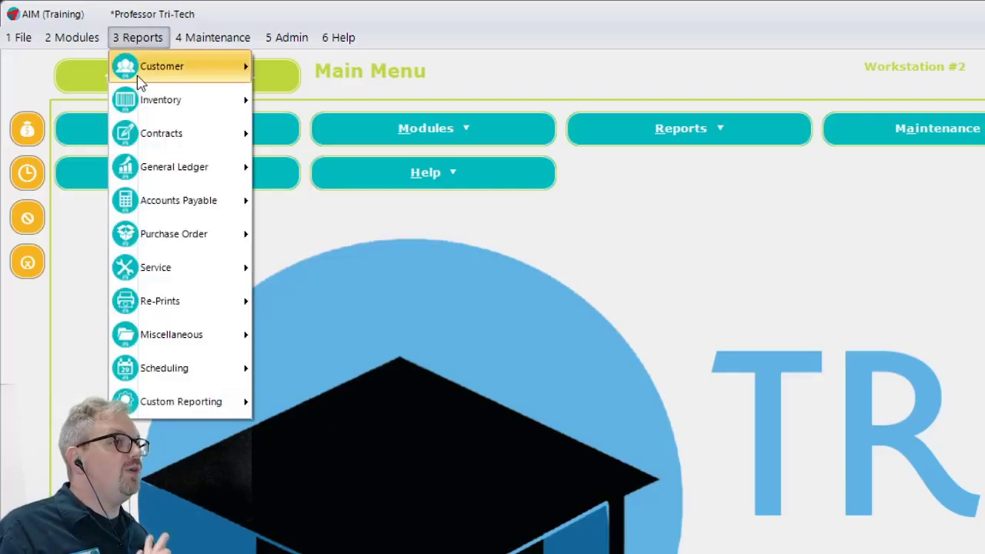
mouse_move(163, 182)
mouse_move(168, 202)
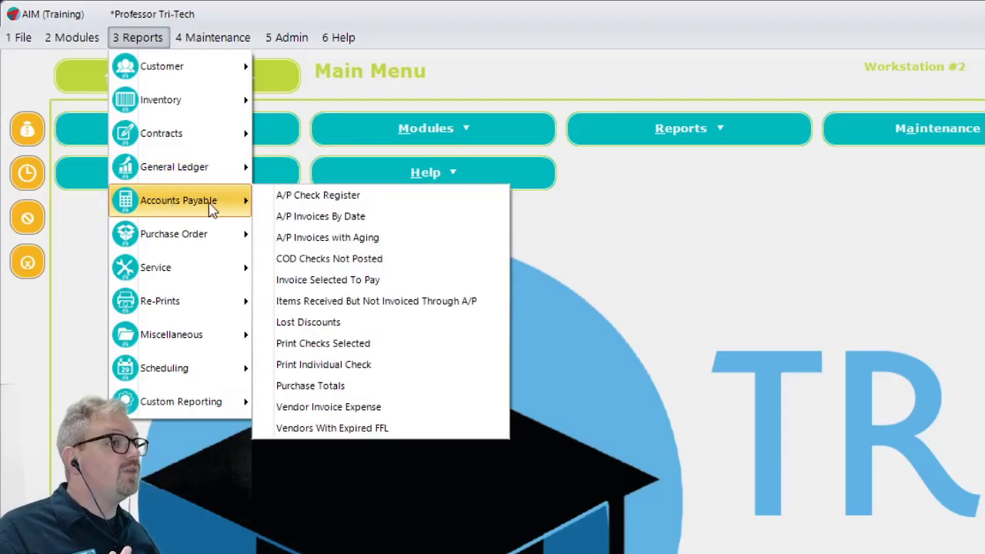
left_click(365, 373)
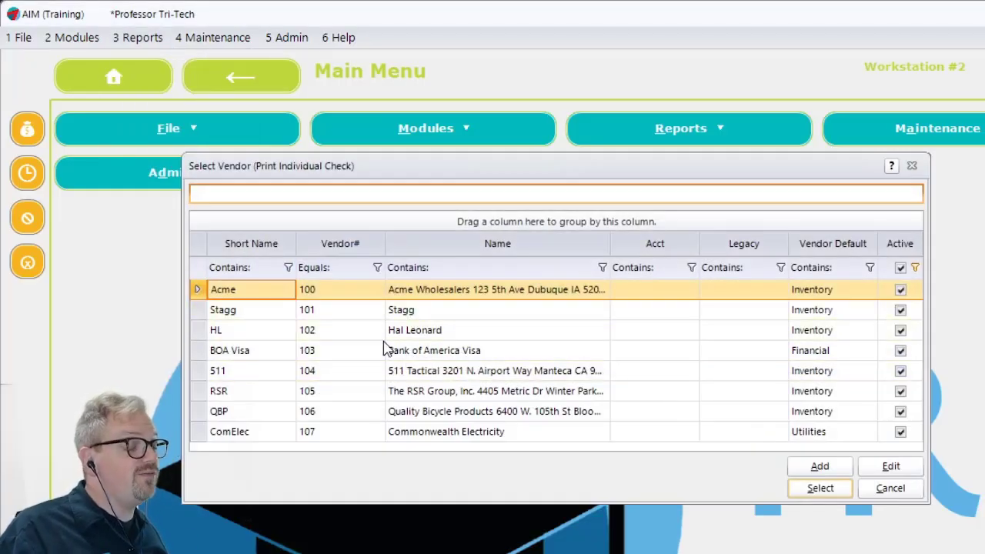
double_click(445, 351)
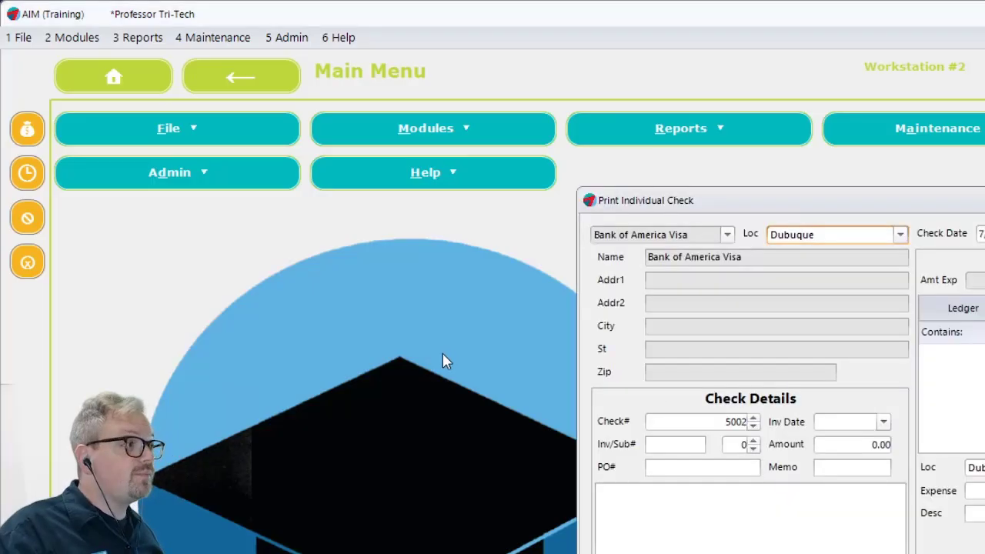
left_click_drag(732, 202, 267, 69)
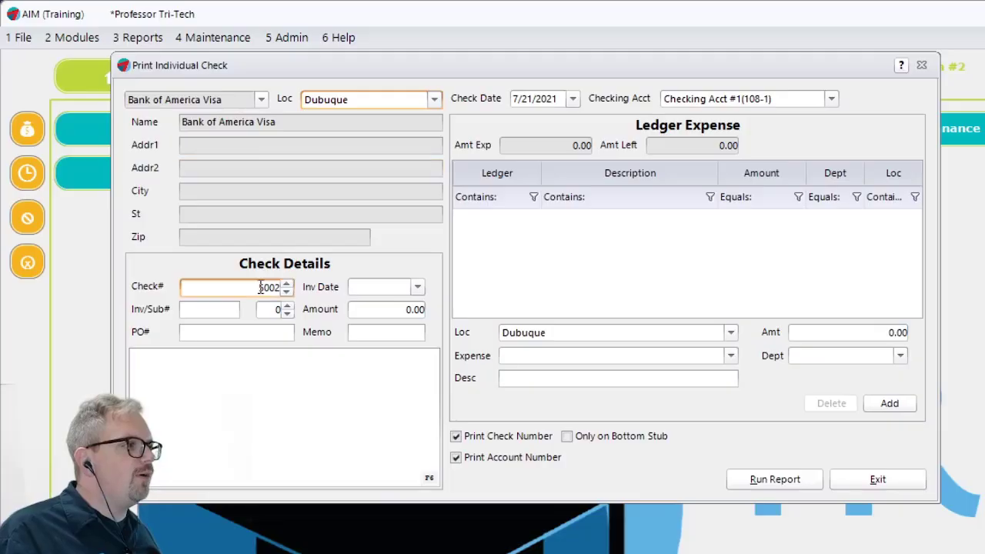
Fill in the check details with invoice date 7/21/2021, invoice number 45747 and amount 500, leaving PO number, memo and notes empty.
left_click(417, 287)
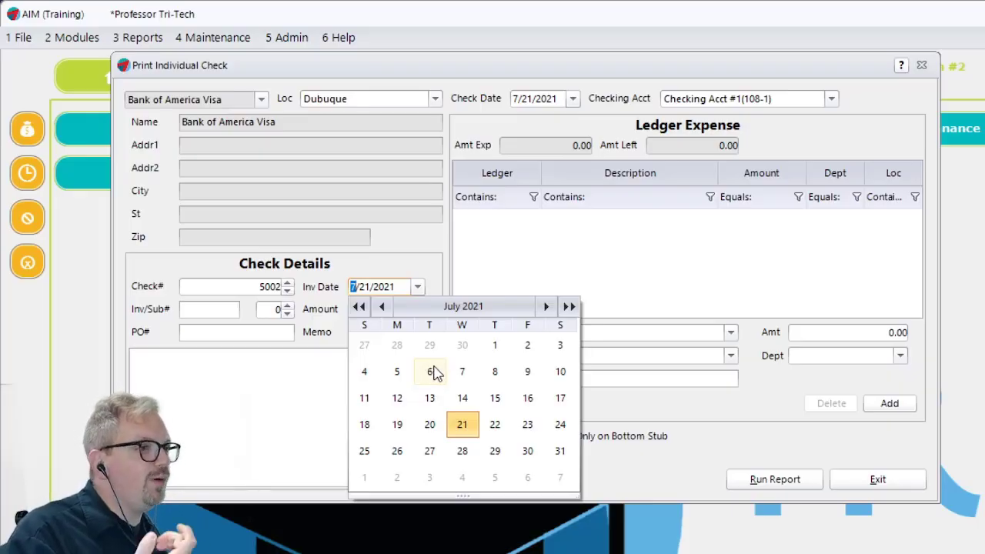
left_click(208, 311)
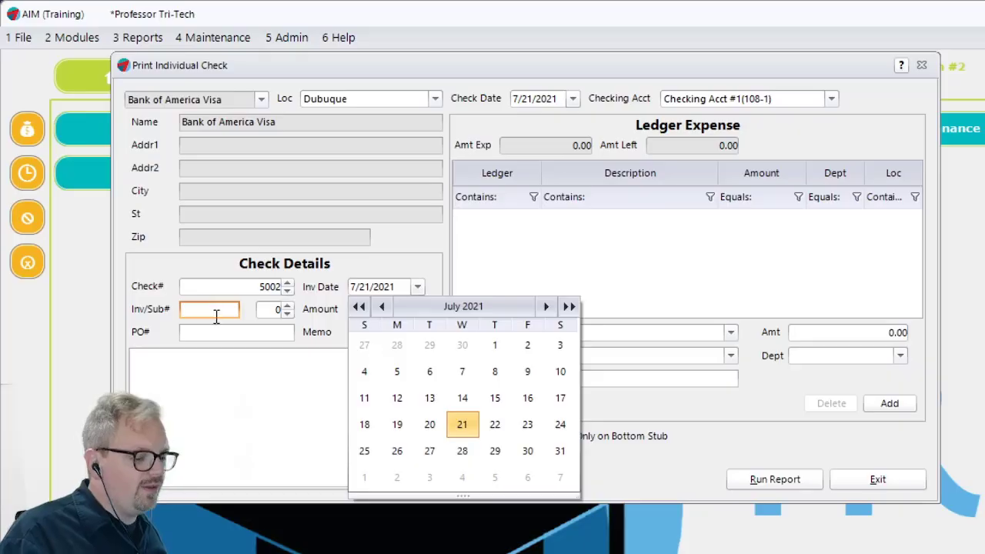
type("45747")
left_click(238, 361)
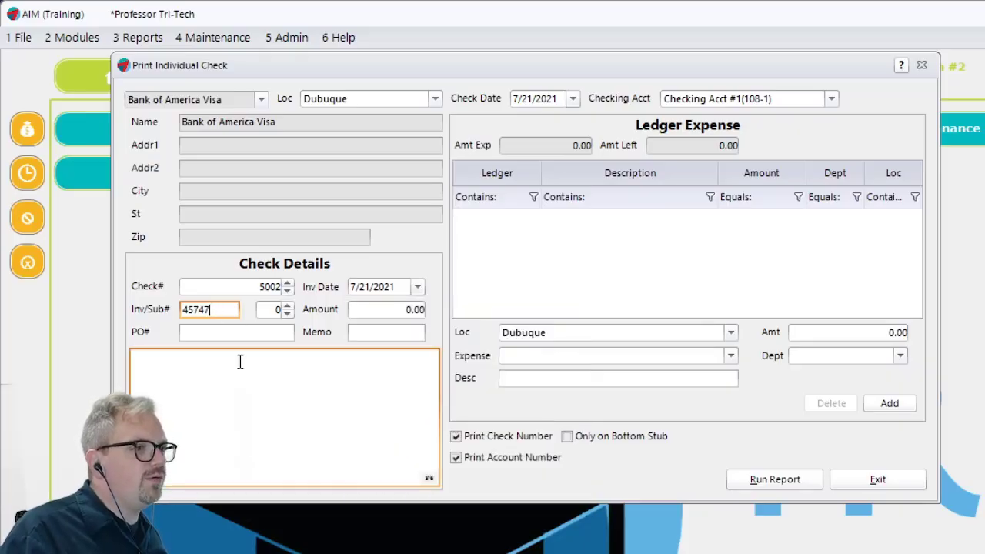
left_click(291, 336)
left_click_drag(395, 311, 466, 316)
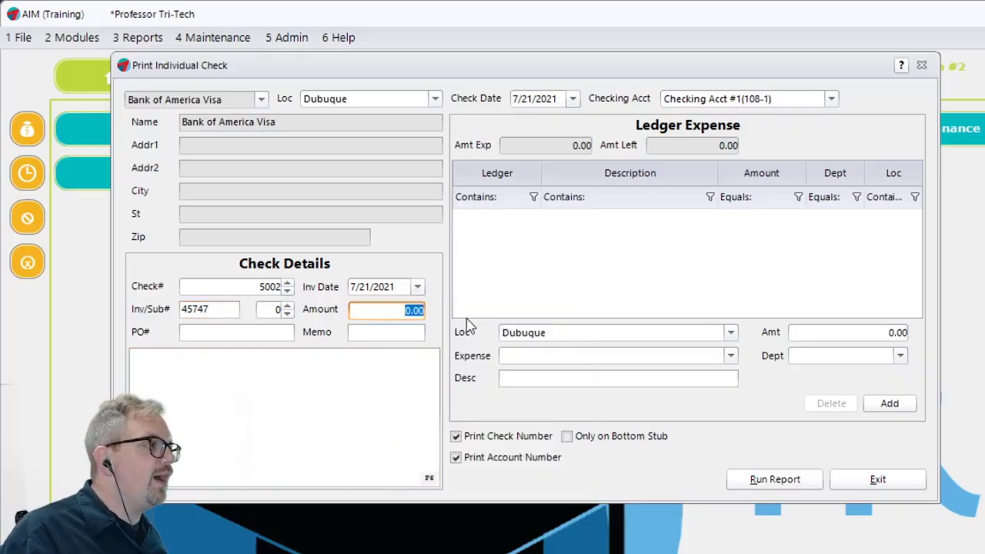
type("500")
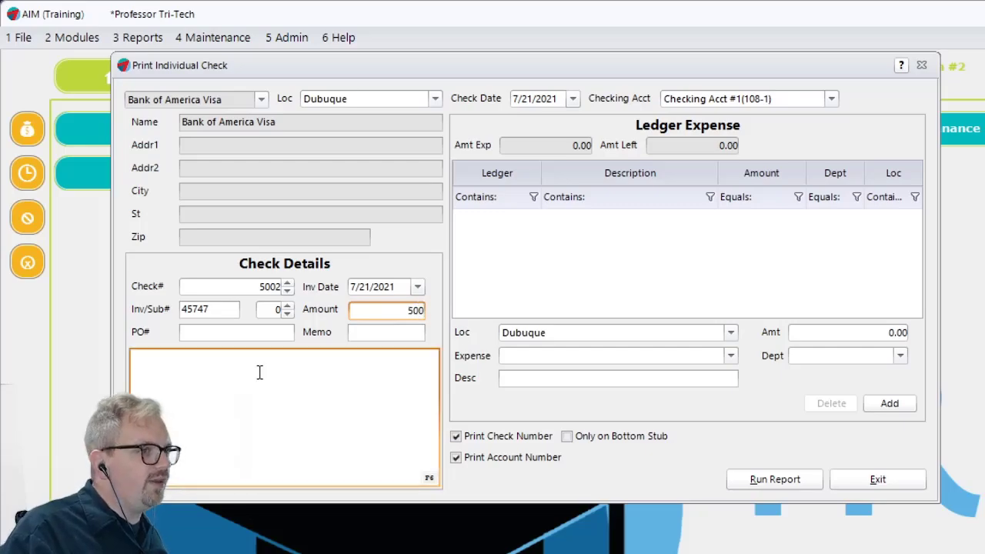
left_click(238, 342)
left_click(367, 334)
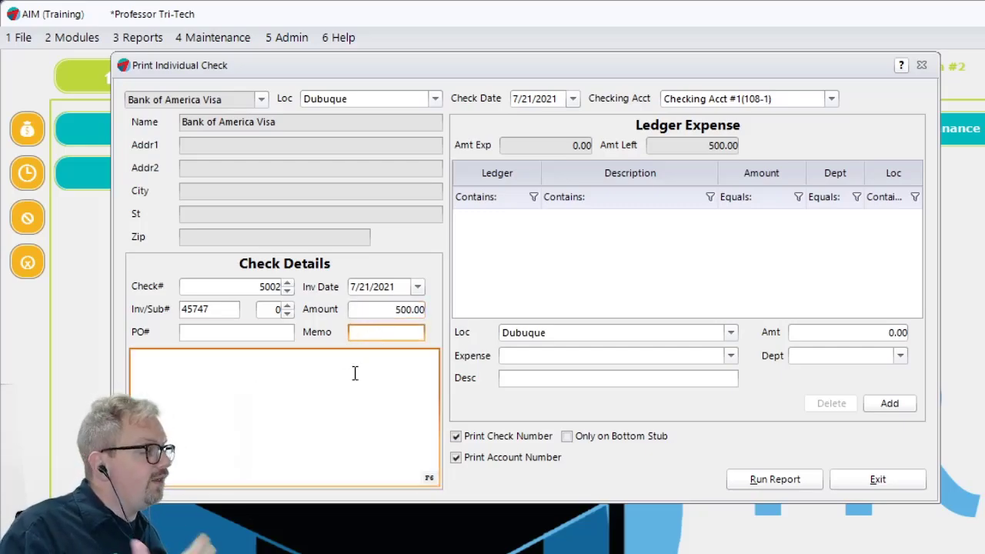
left_click(251, 372)
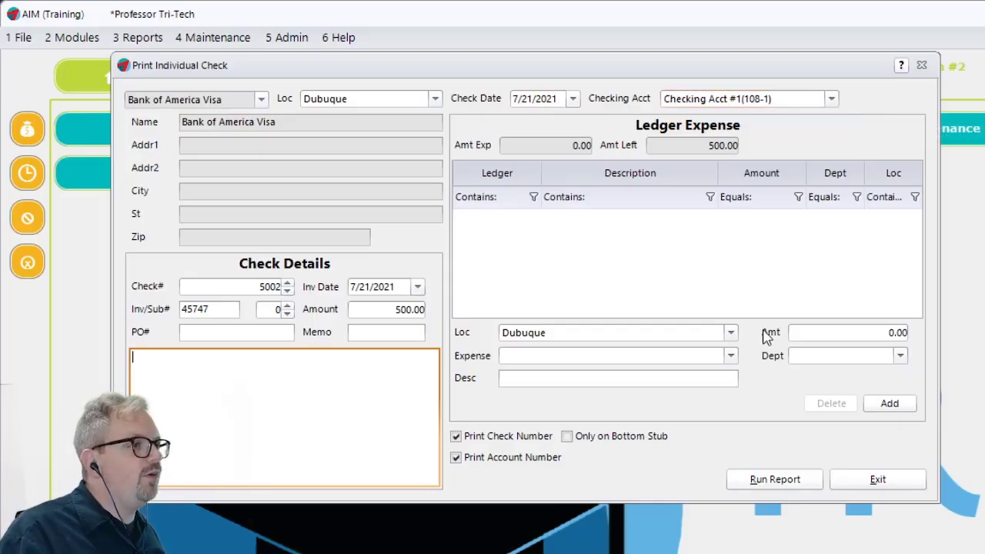
Add a 500.00 ledger expense line for 634-1 Professional Services at the Dubuque location and save it.
left_click(731, 355)
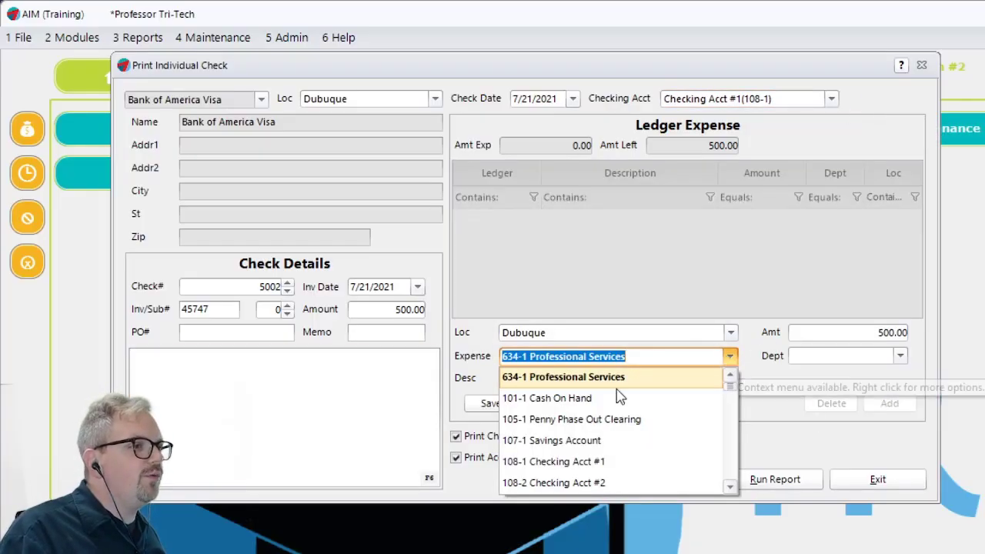
left_click(639, 373)
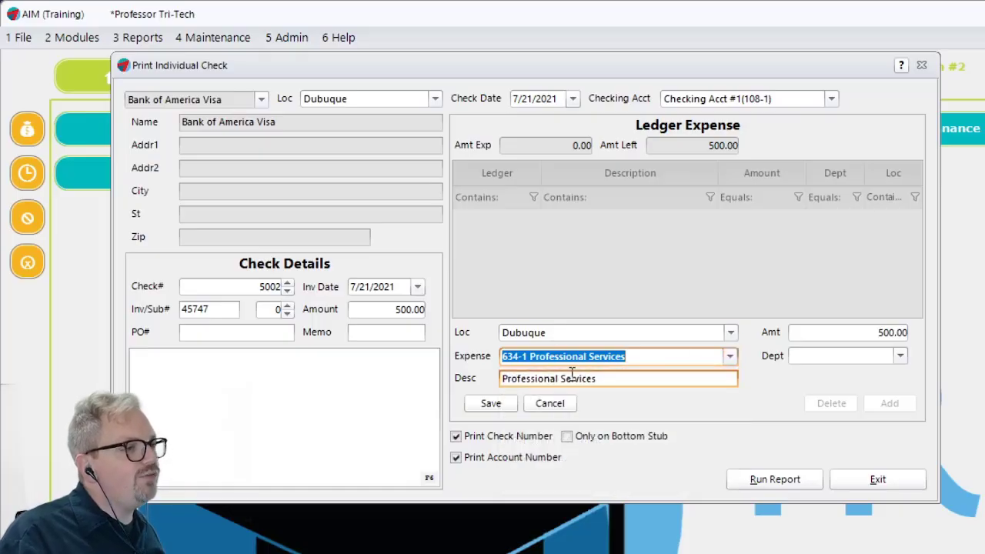
left_click(509, 405)
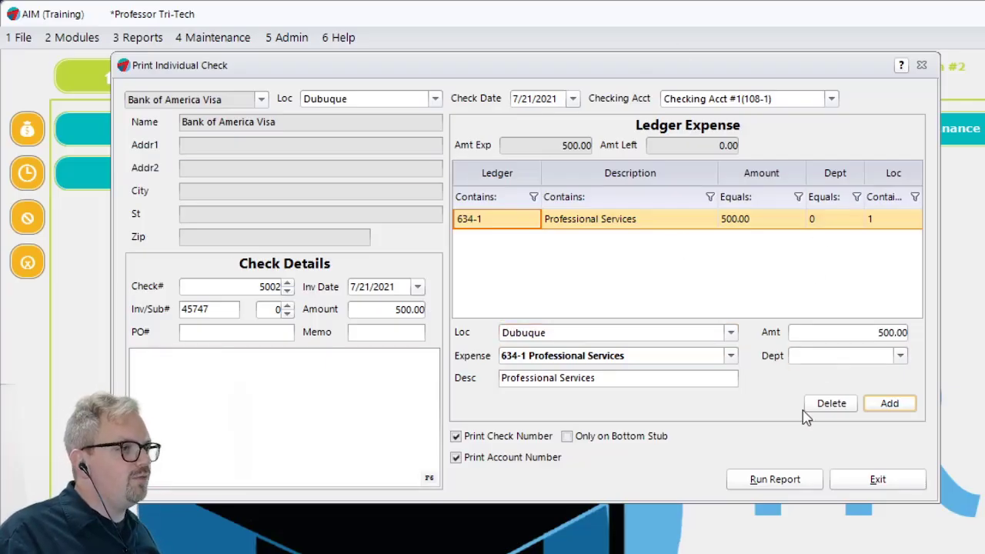
Run the check report with Show on Screen as output and enlarge the preview window to fit the check's full width.
left_click(784, 481)
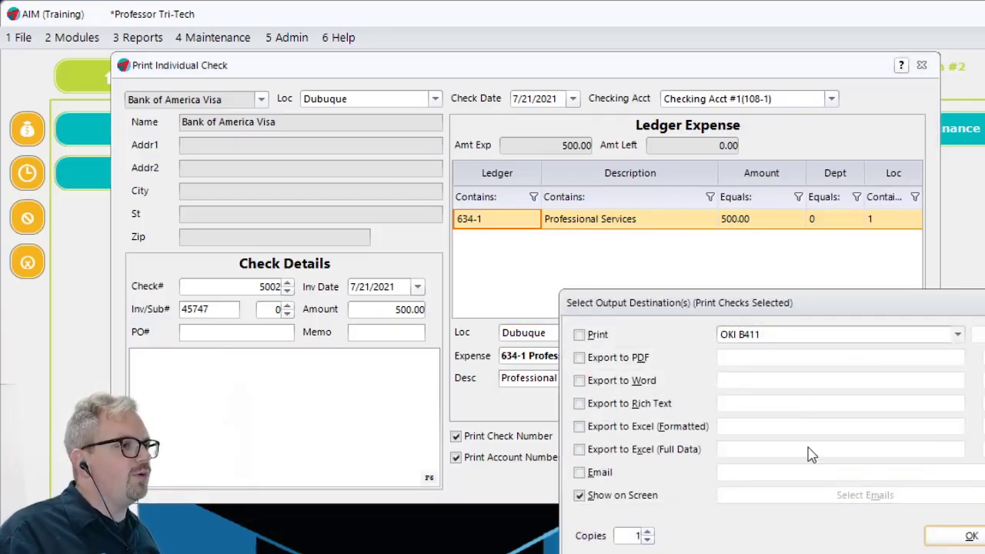
left_click(967, 536)
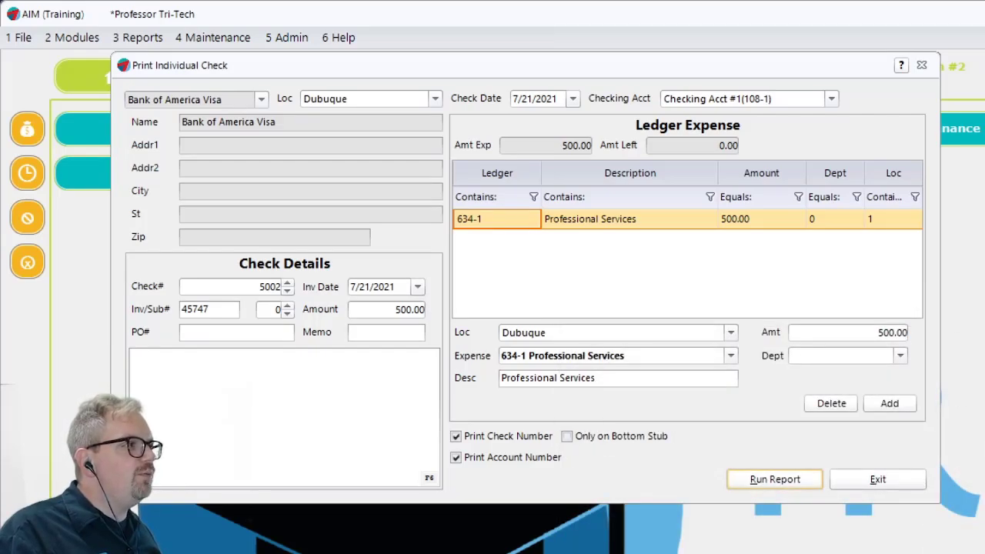
left_click_drag(517, 165, 433, 56)
double_click(434, 53)
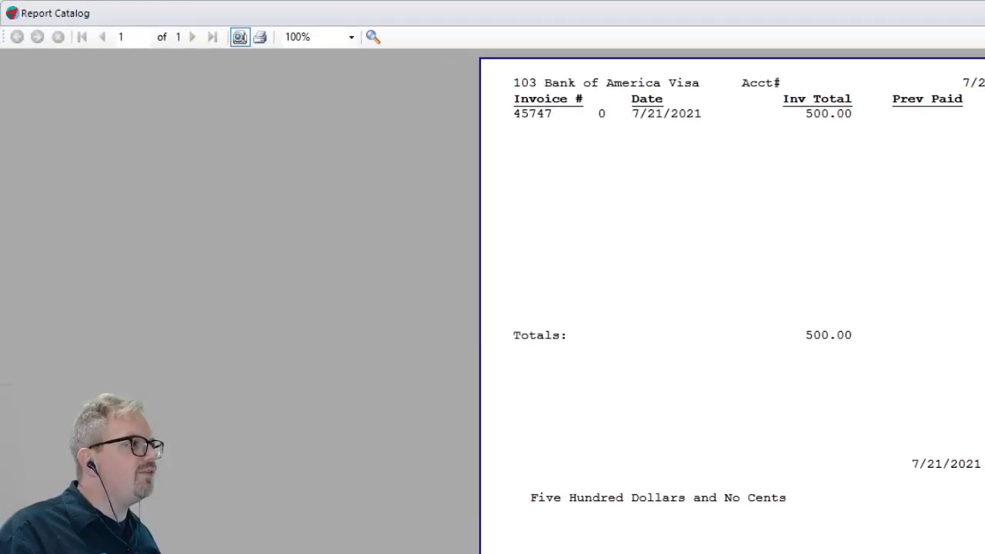
left_click_drag(981, 20, 294, 33)
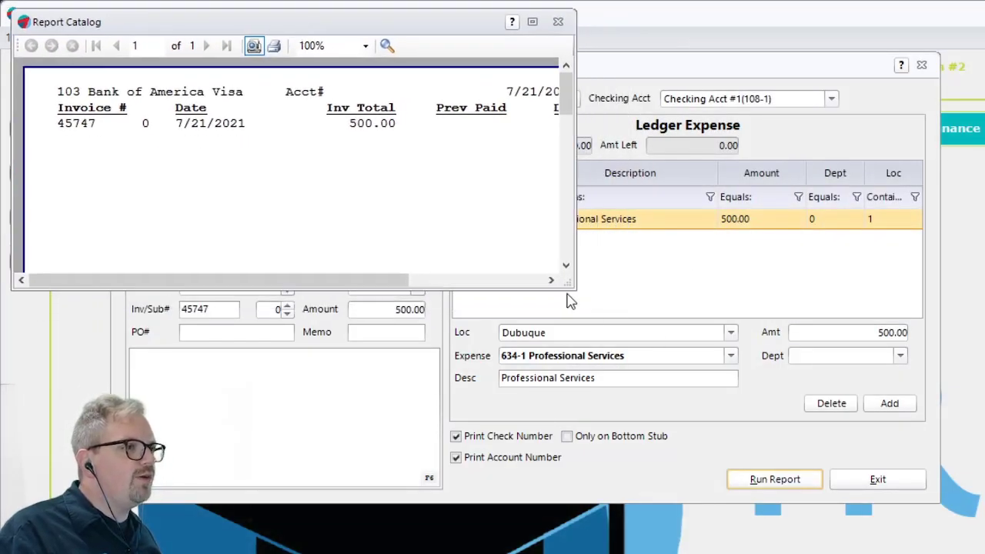
left_click_drag(570, 287, 984, 553)
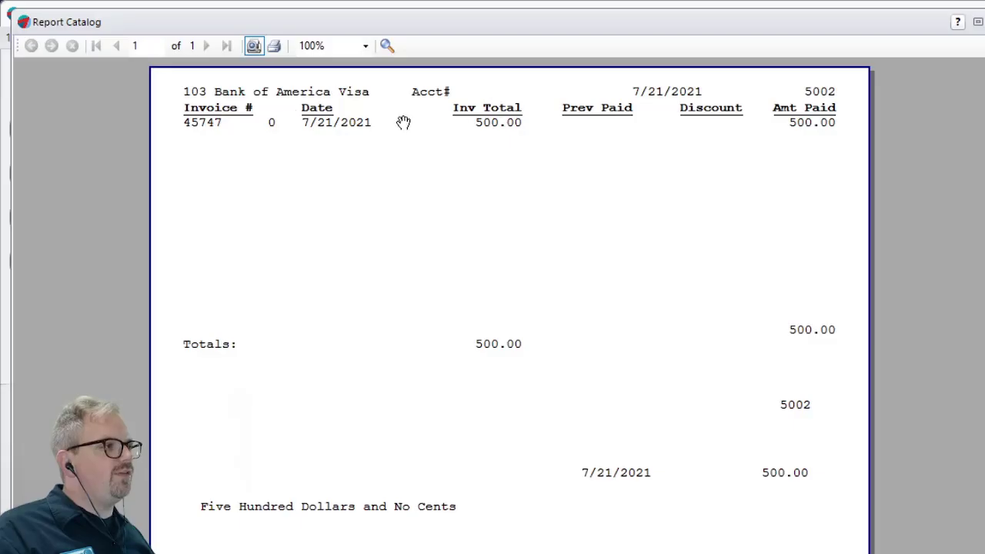
Review the check preview down to the lower stub, then close it and continue with updating.
scroll(573, 140, "down", 4)
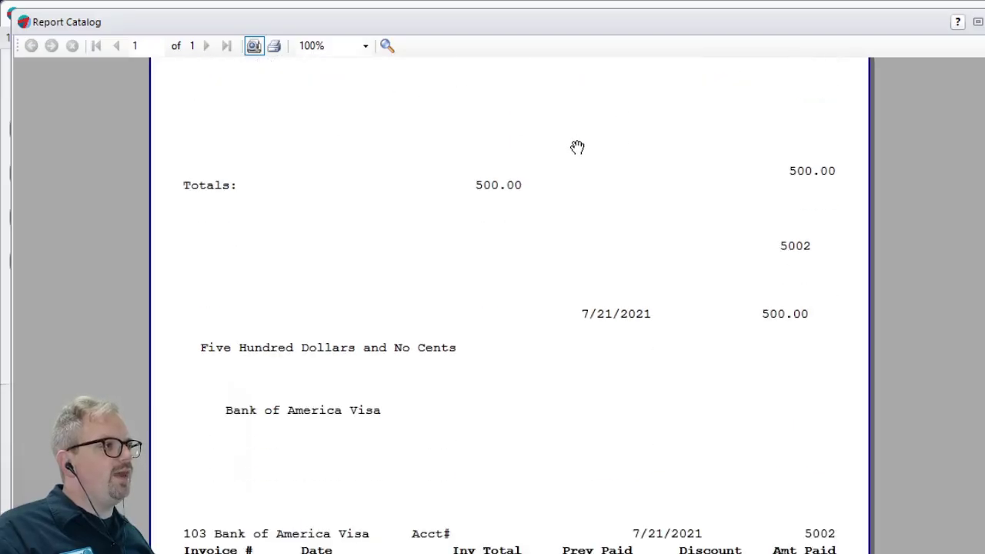
scroll(576, 153, "down", 2)
scroll(598, 218, "down", 1)
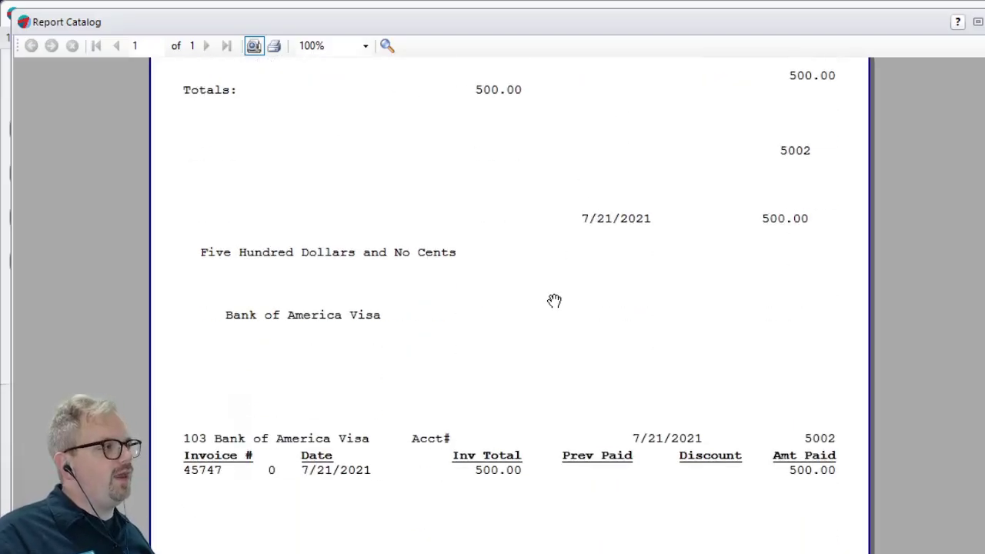
scroll(564, 293, "down", 1)
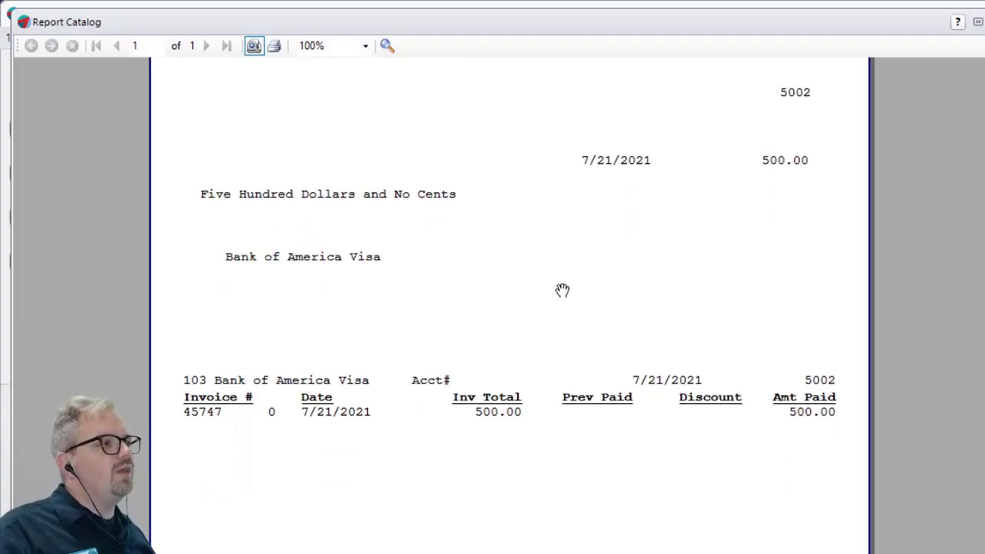
key("Escape")
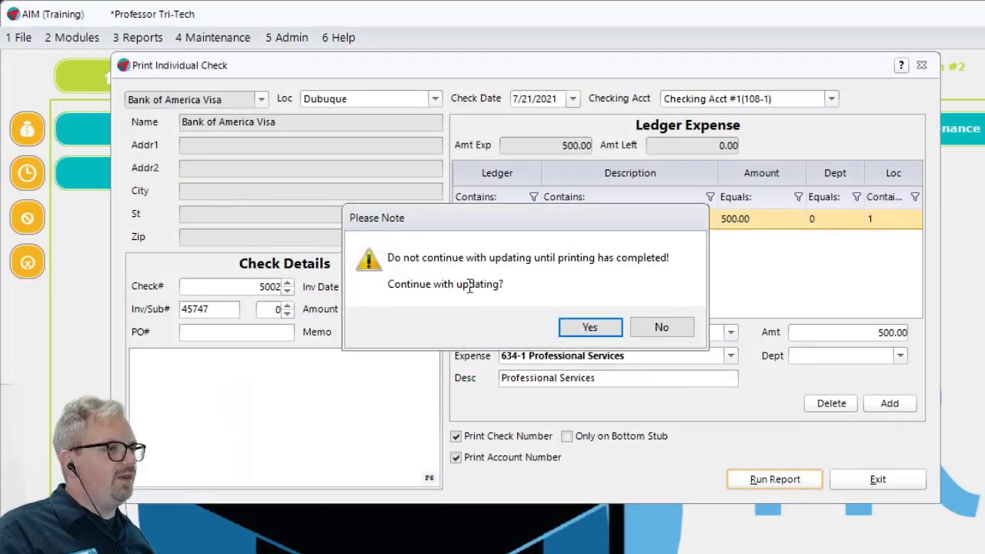
left_click(591, 329)
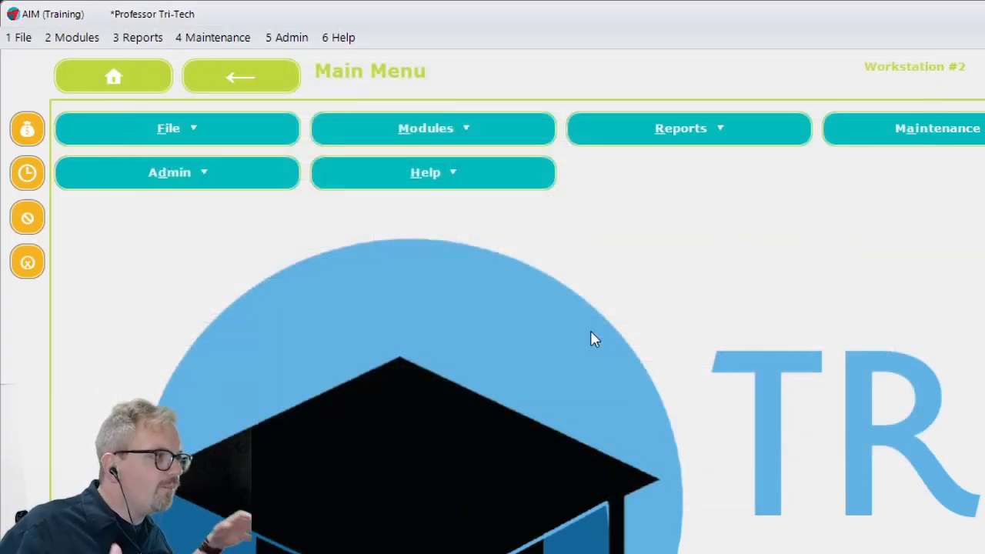